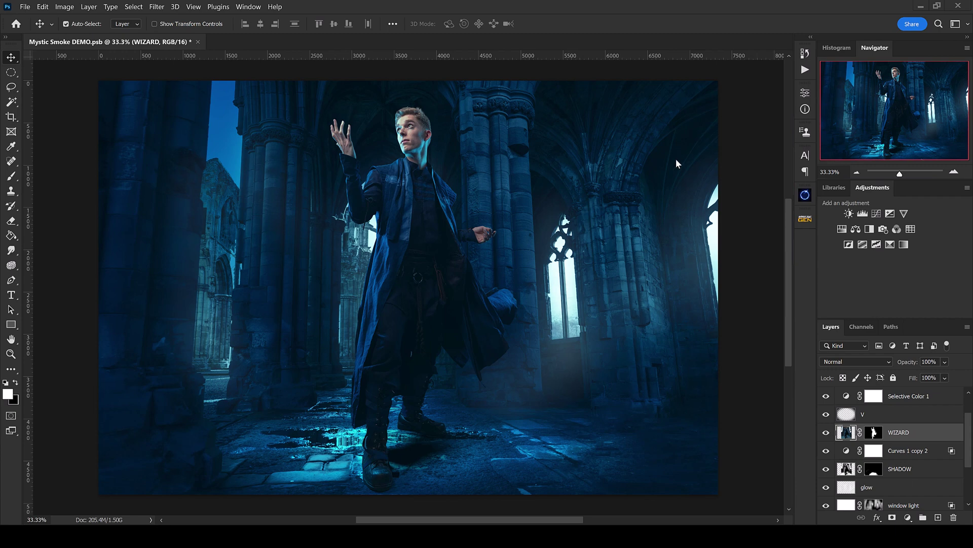
- Switch to Adobe Bridge and preview several smoke images in the Arcs folder of MYSTIC SMOKE
click(362, 479)
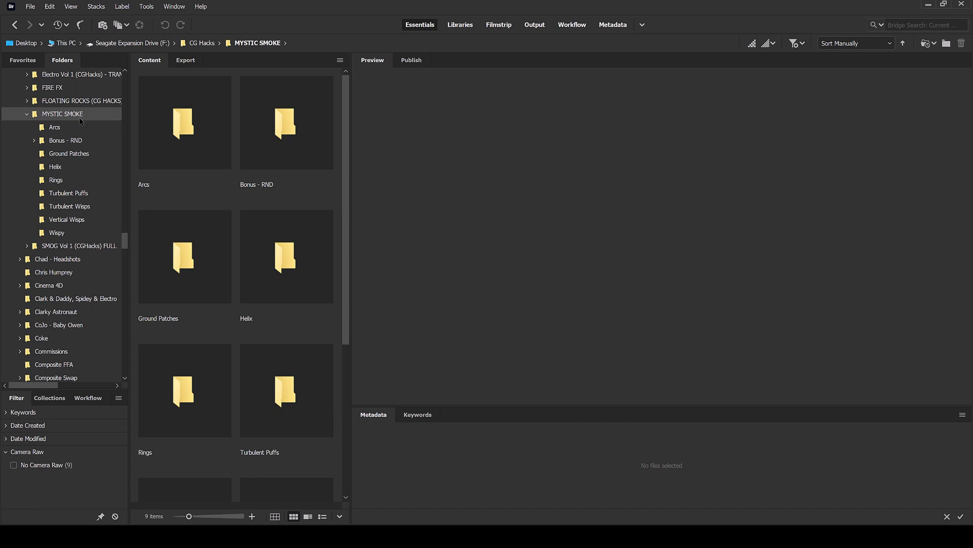
click(54, 127)
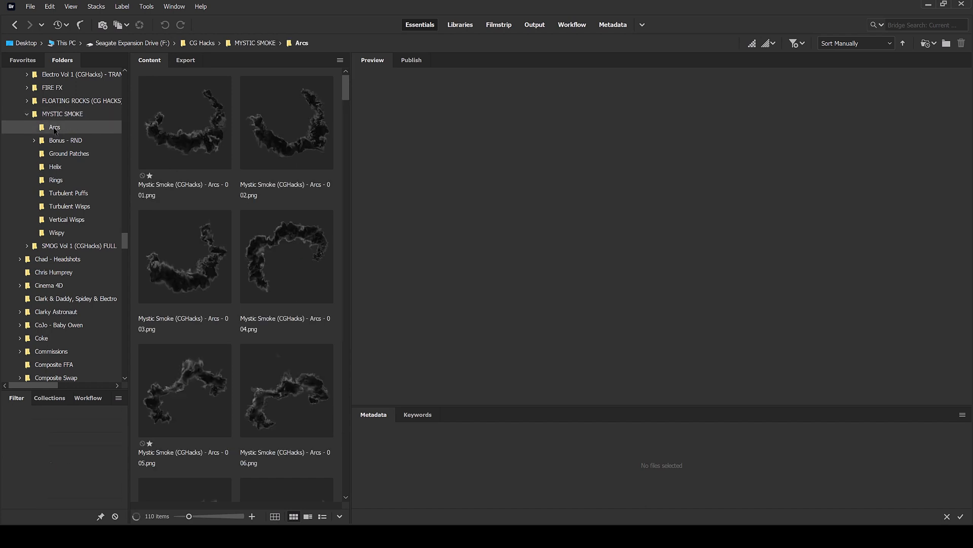
click(231, 157)
click(281, 153)
key(Down)
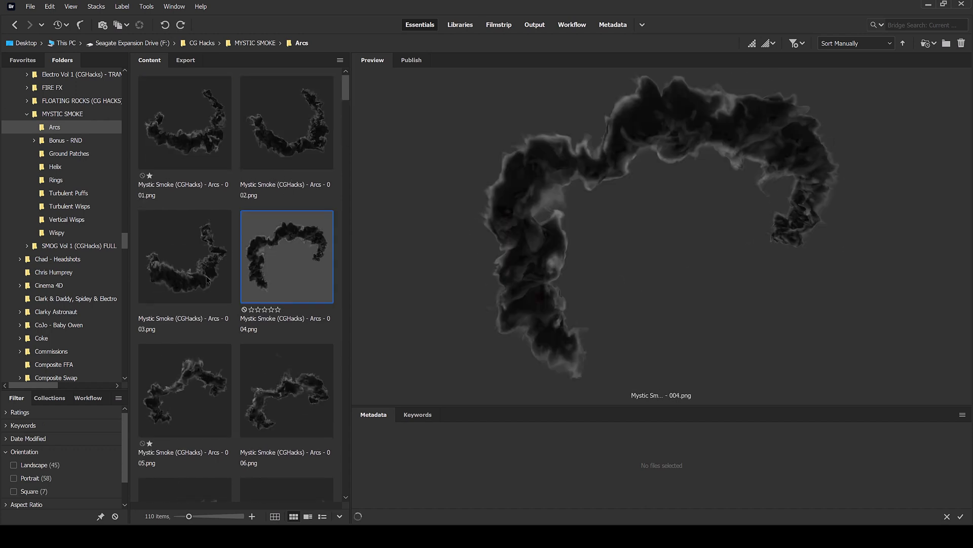
click(207, 279)
scroll(207, 279, down, 1)
key(Down)
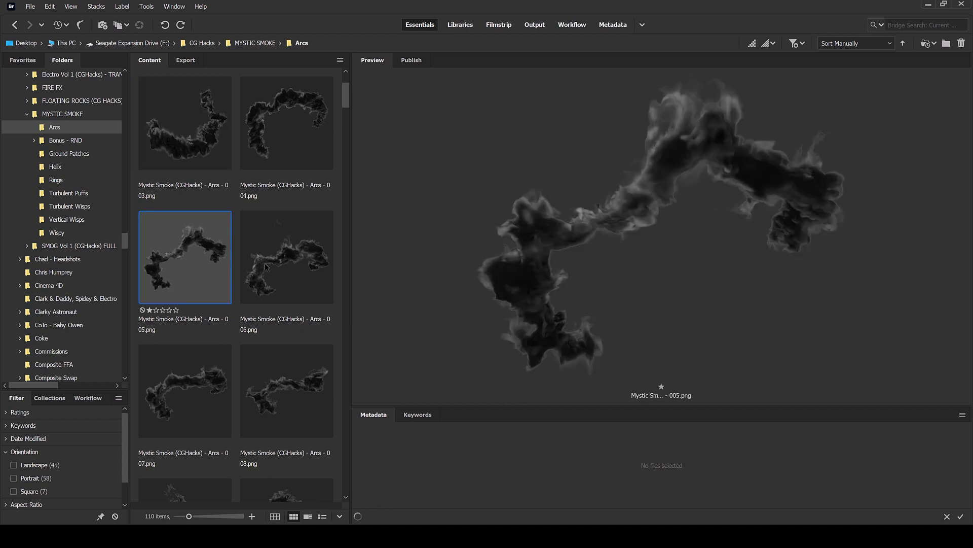
click(266, 267)
- Preview several ground smoke images in the Ground Patches folder
click(64, 154)
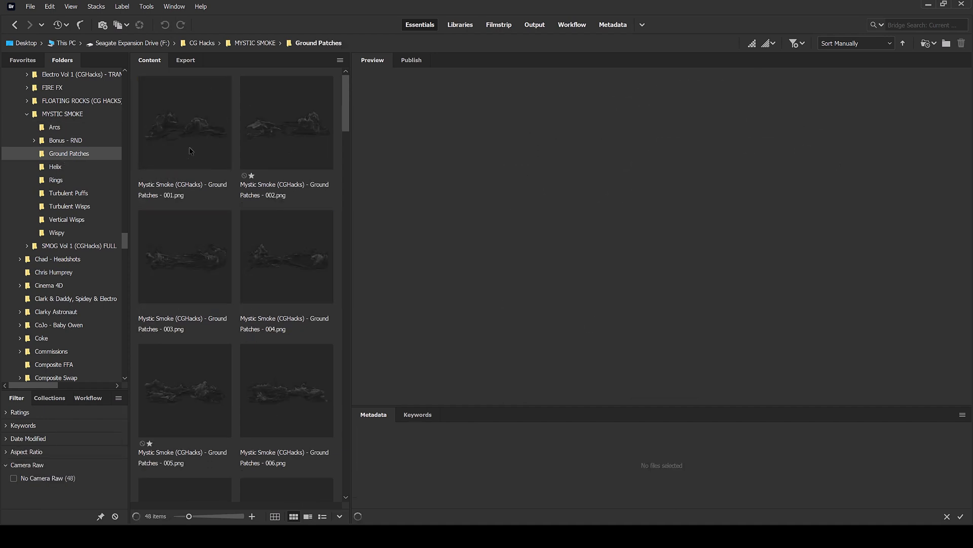
click(190, 150)
key(Right)
key(Down)
click(197, 281)
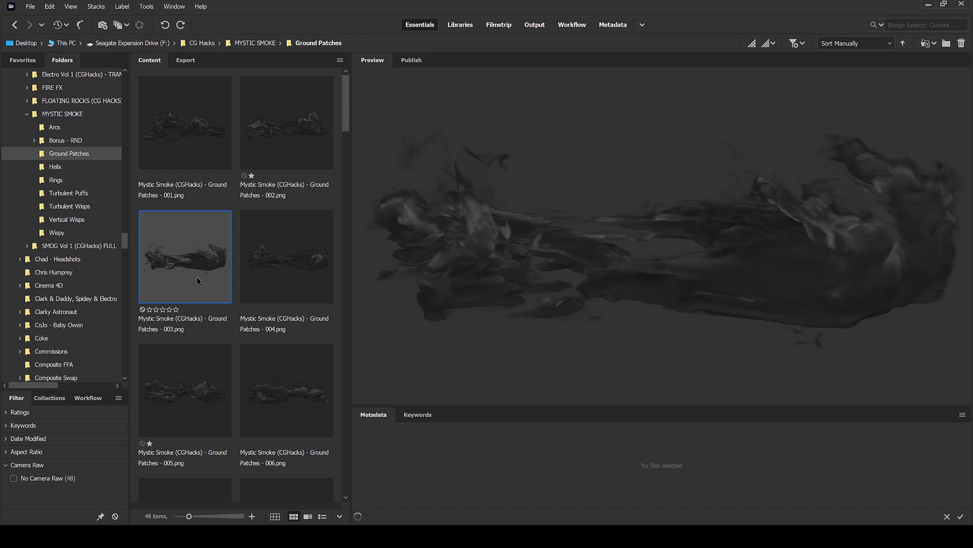
scroll(198, 280, down, 2)
click(201, 281)
key(Down)
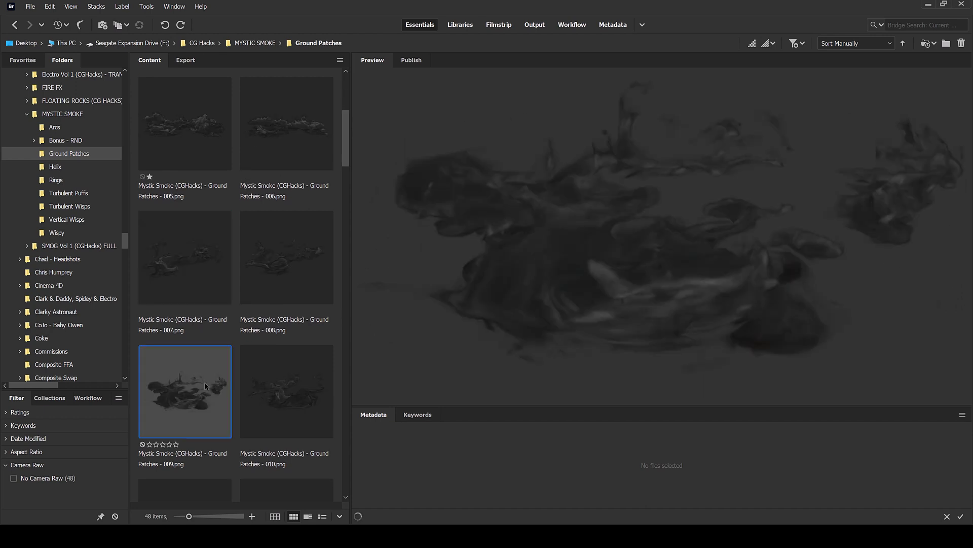
click(259, 382)
- Preview the spiral smoke images in the Helix folder, from 001 through 010
click(59, 170)
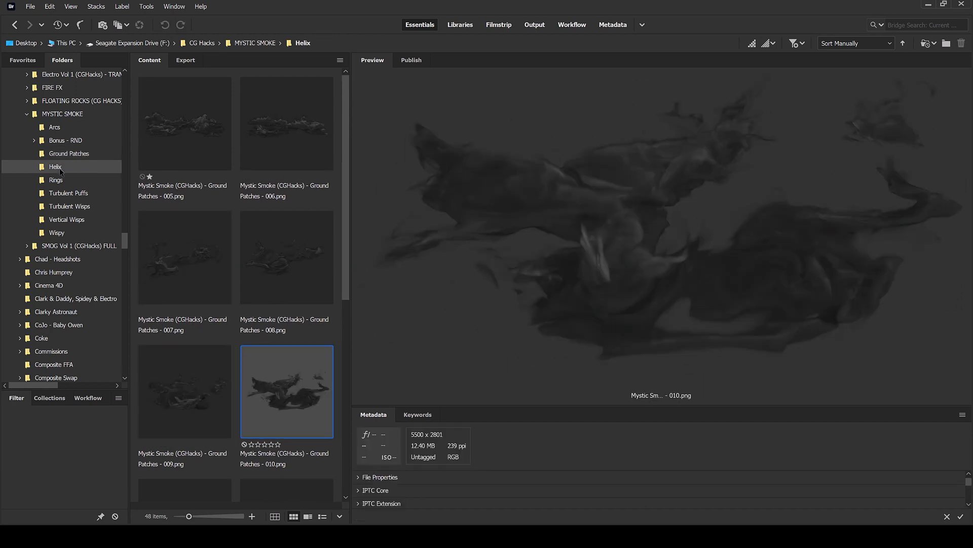
click(201, 142)
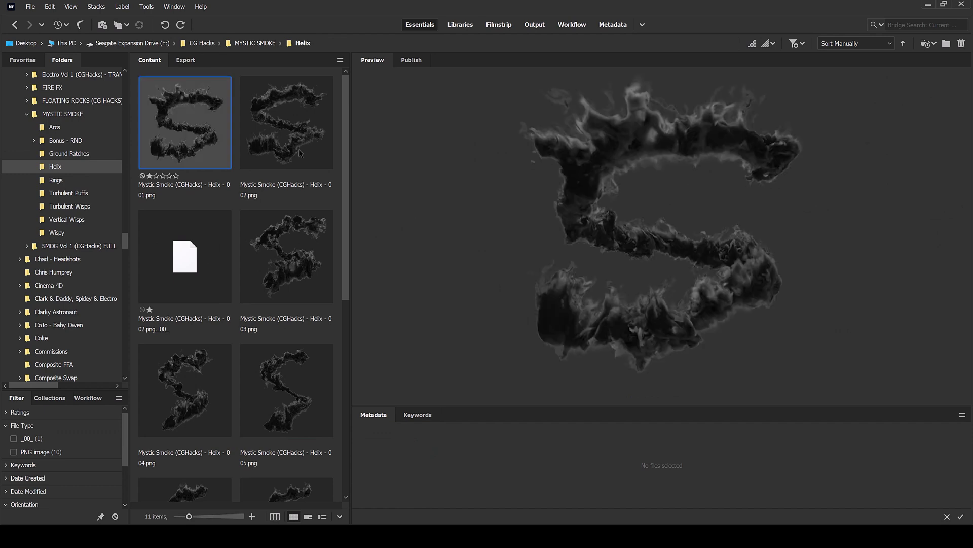
click(301, 153)
click(294, 277)
scroll(294, 276, down, 1)
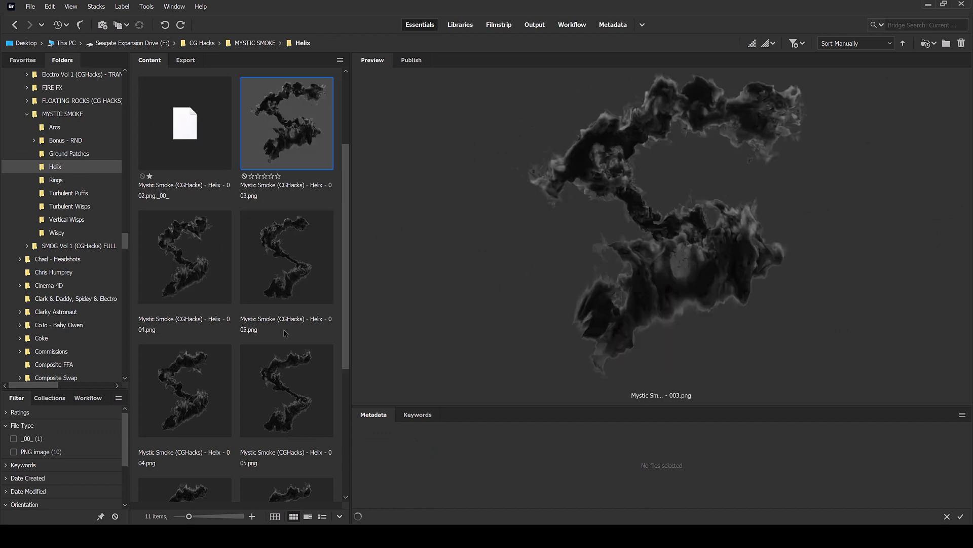
click(287, 264)
click(282, 377)
scroll(282, 377, down, 2)
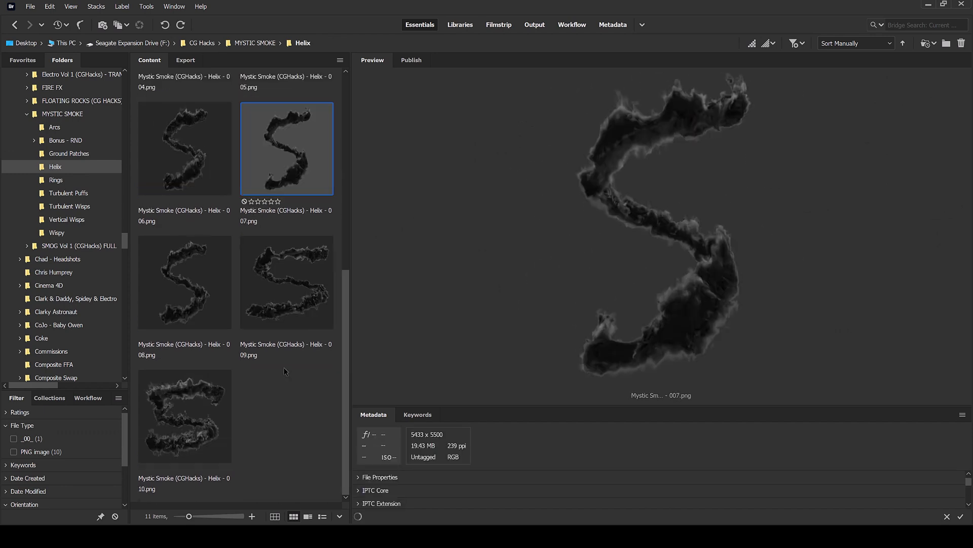
click(291, 312)
click(188, 413)
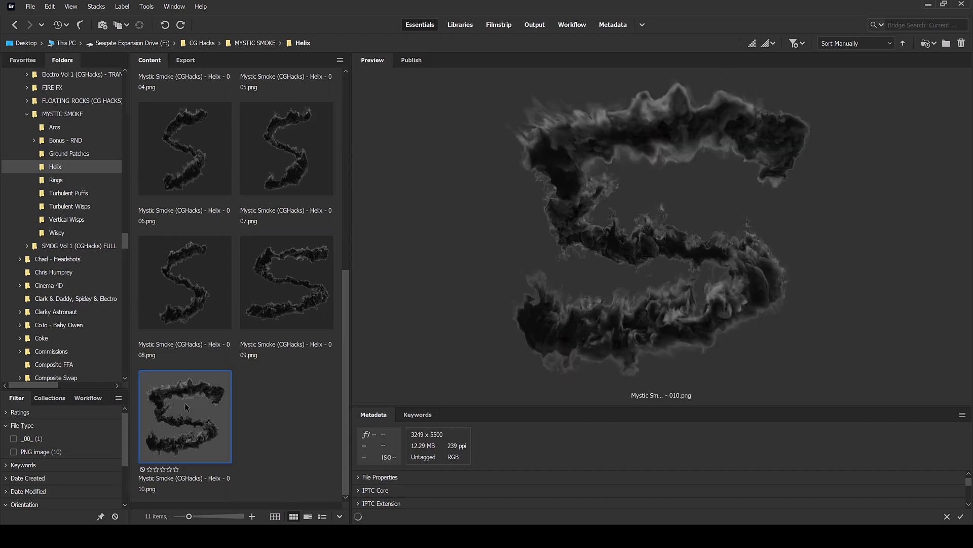
- Look through the Rings, Turbulent Puffs, Turbulent Wisps, Vertical Wisps and Wispy folders, previewing some of the Wispy images
click(56, 181)
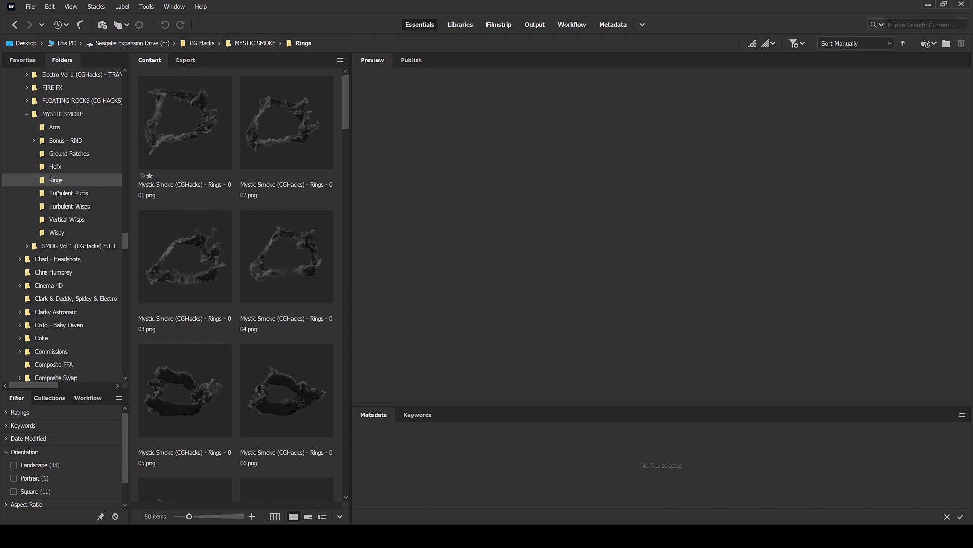
click(60, 195)
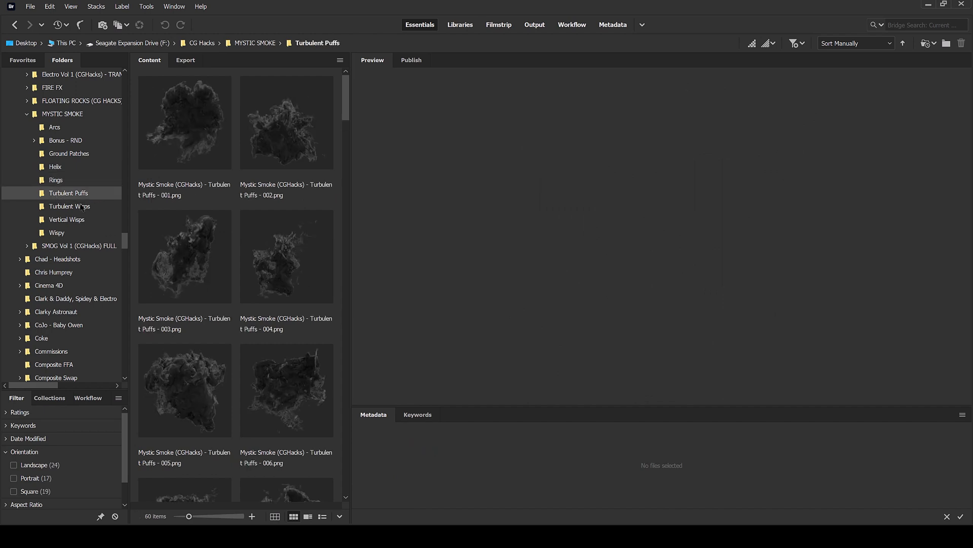
click(81, 206)
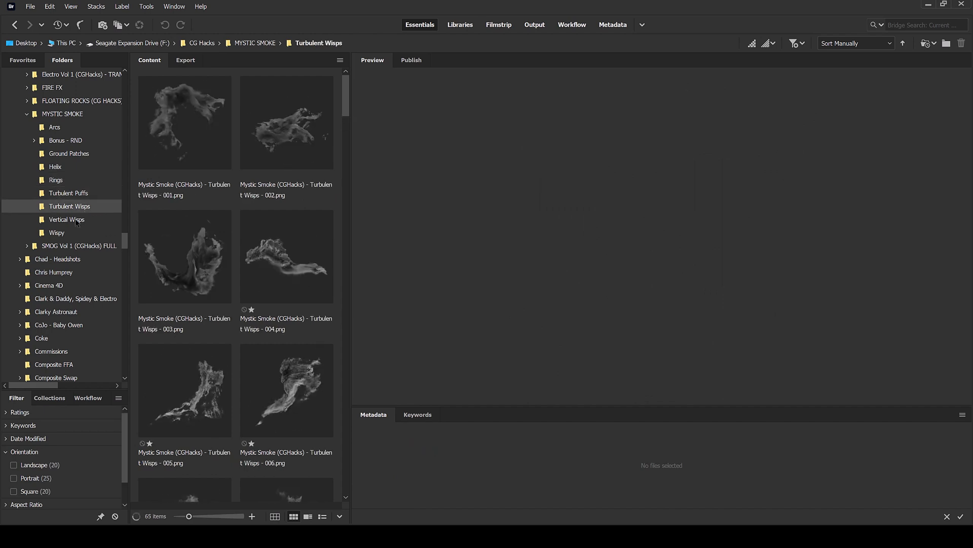
click(79, 220)
key(Down)
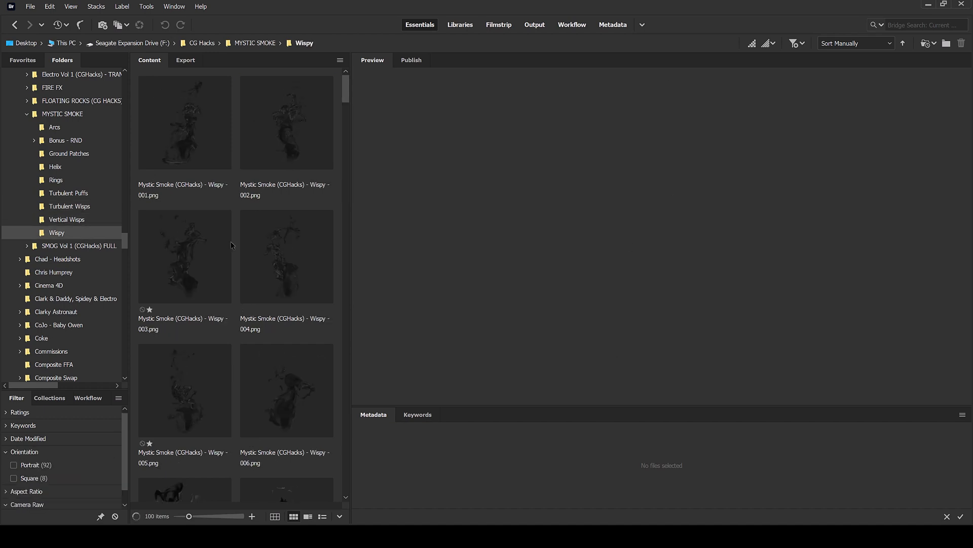
click(206, 239)
key(Down)
key(Down)
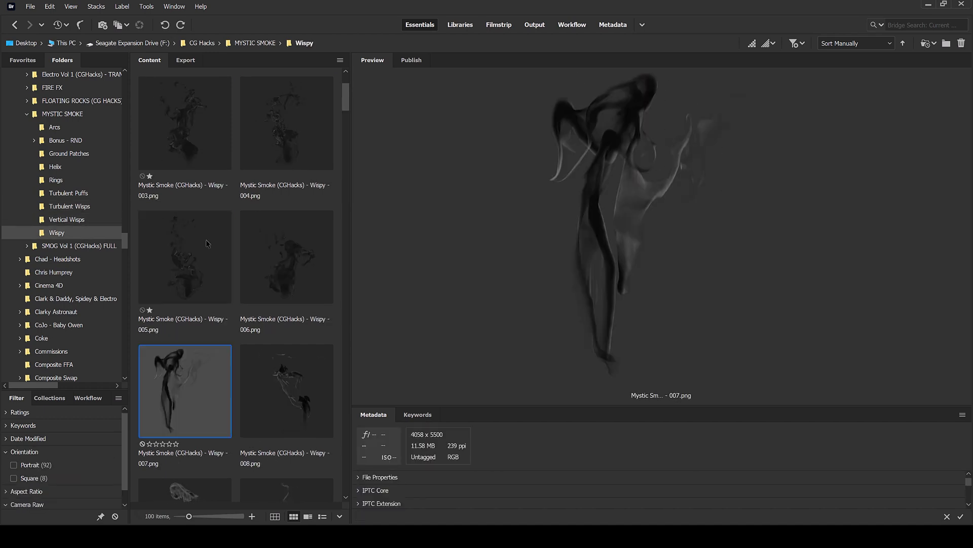
- Browse back through the smoke folders from Vertical Wisps up to Arcs
click(70, 222)
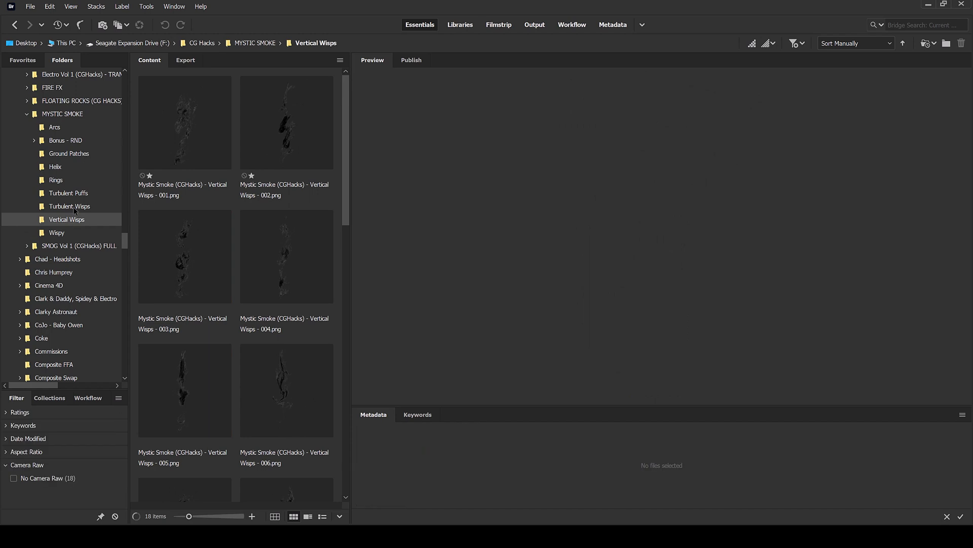
click(74, 207)
click(75, 194)
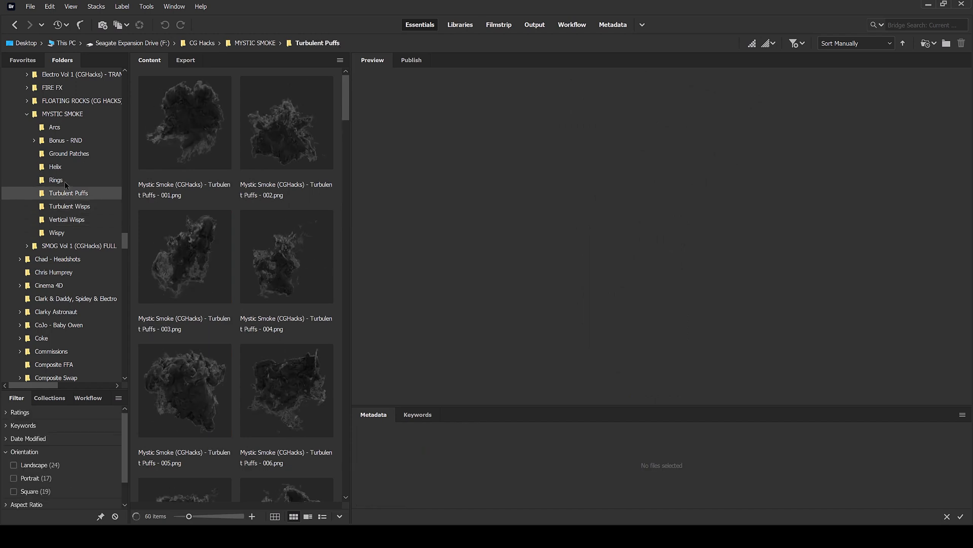
click(65, 181)
click(70, 155)
click(64, 128)
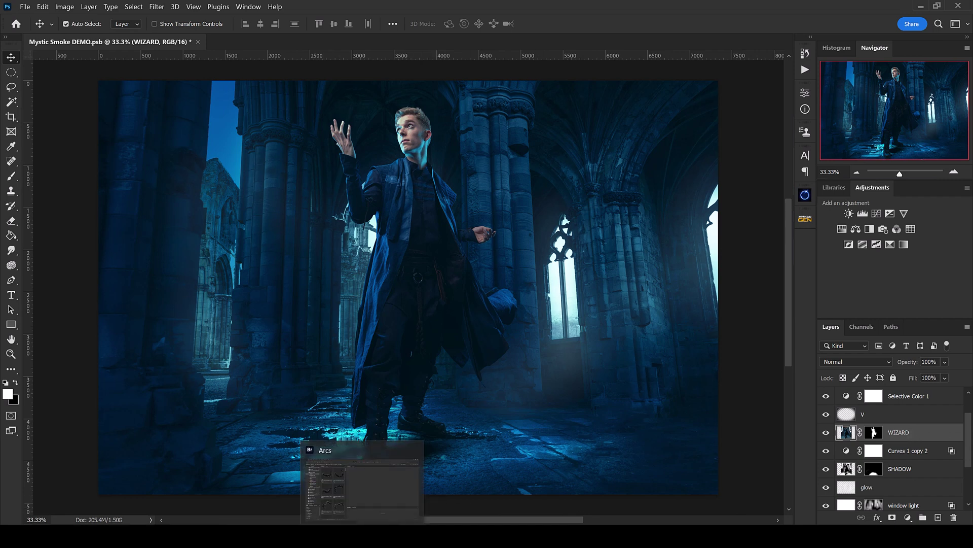
- Place Mystic Smoke Helix 001.png from the Bridge Helix folder into the Photoshop wizard composite, directly above the WIZARD layer
click(363, 481)
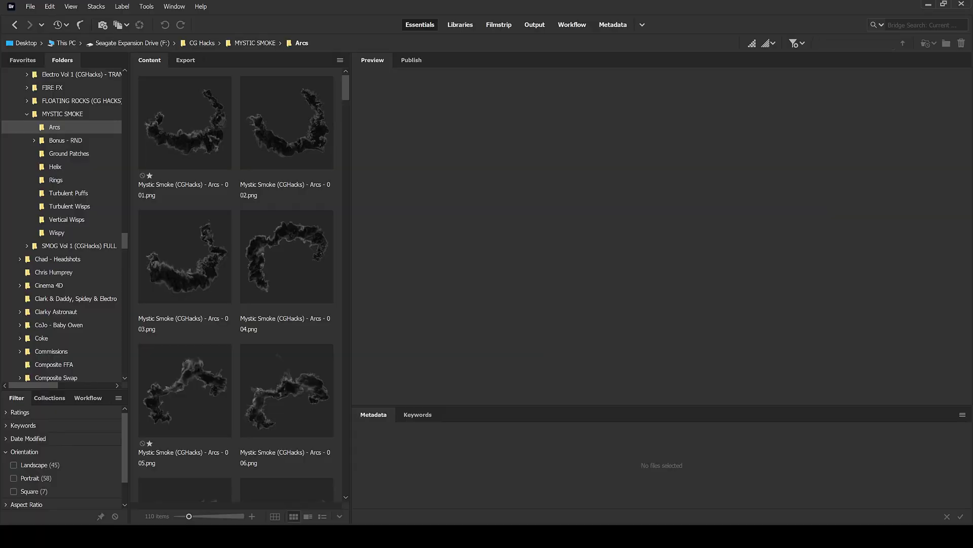
click(58, 170)
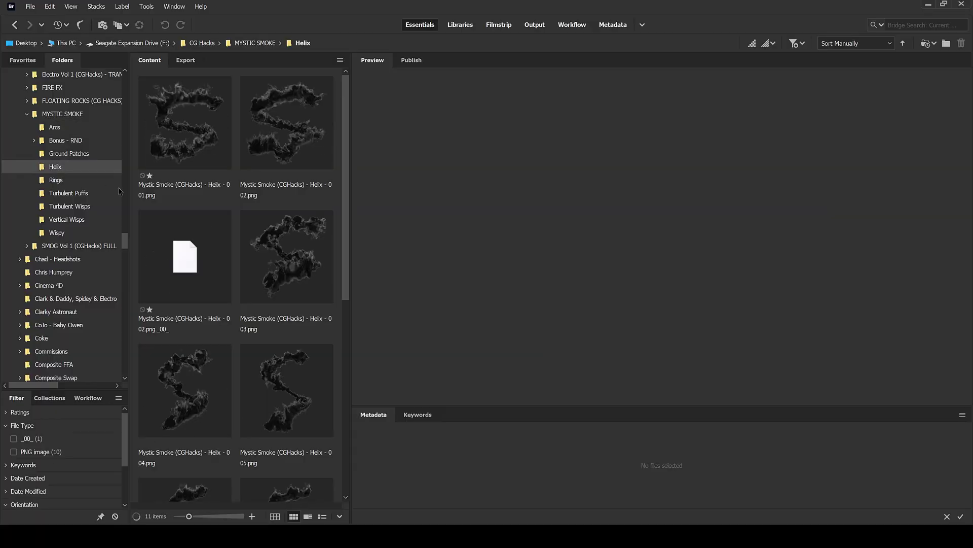
click(196, 133)
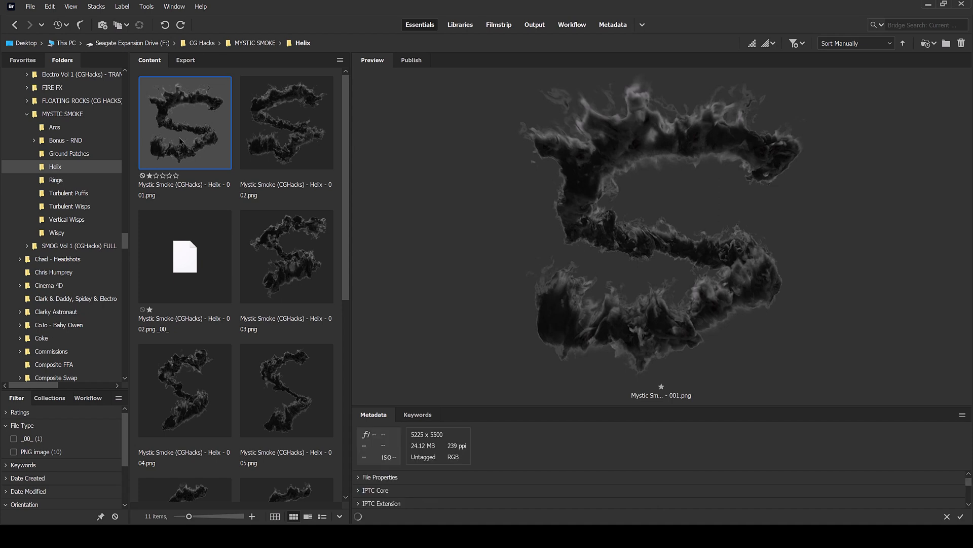
drag(176, 138, 404, 362)
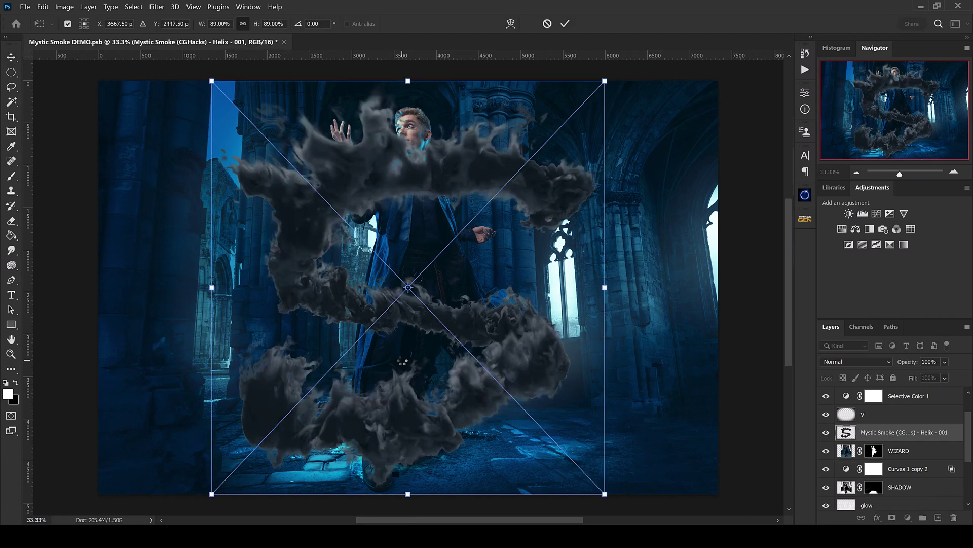
- Enlarge and distort the Helix smoke around the wizard to about 193% width and 174% height, rotated about 4.5°, and apply the transform
key(ctrl+minus)
key(ctrl+minus)
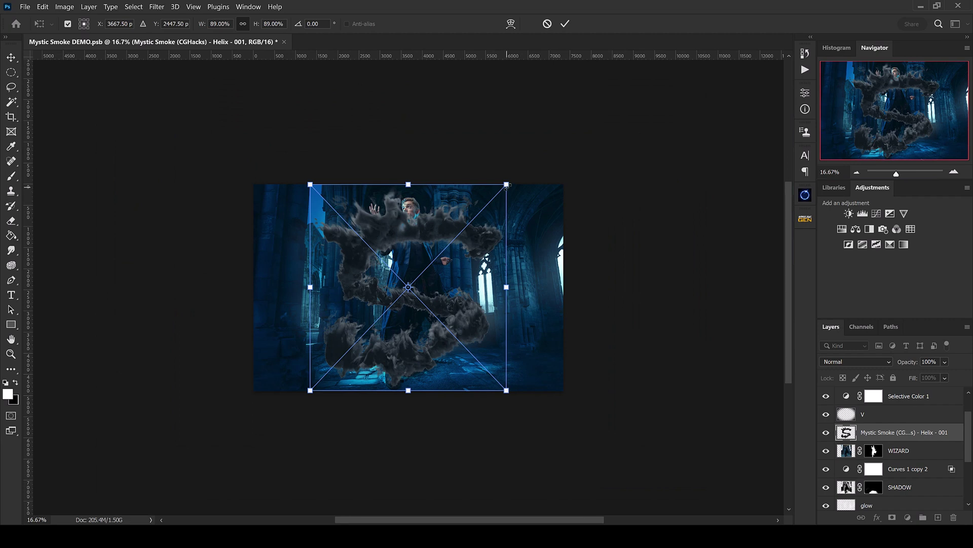
drag(507, 184, 653, 129)
drag(524, 270, 517, 257)
drag(598, 69, 613, 69)
drag(408, 68, 409, 87)
drag(471, 182, 469, 175)
drag(660, 174, 654, 190)
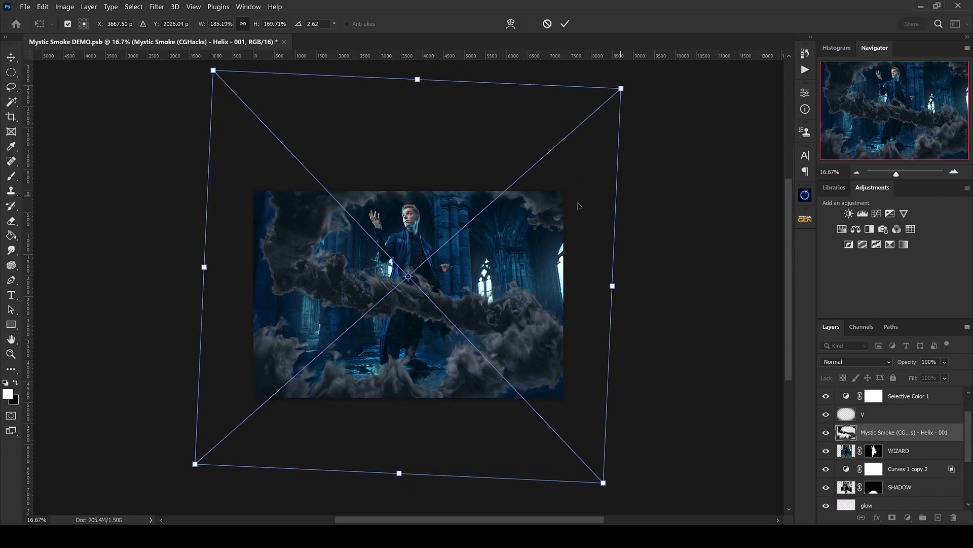
drag(603, 487, 627, 509)
drag(621, 93, 611, 97)
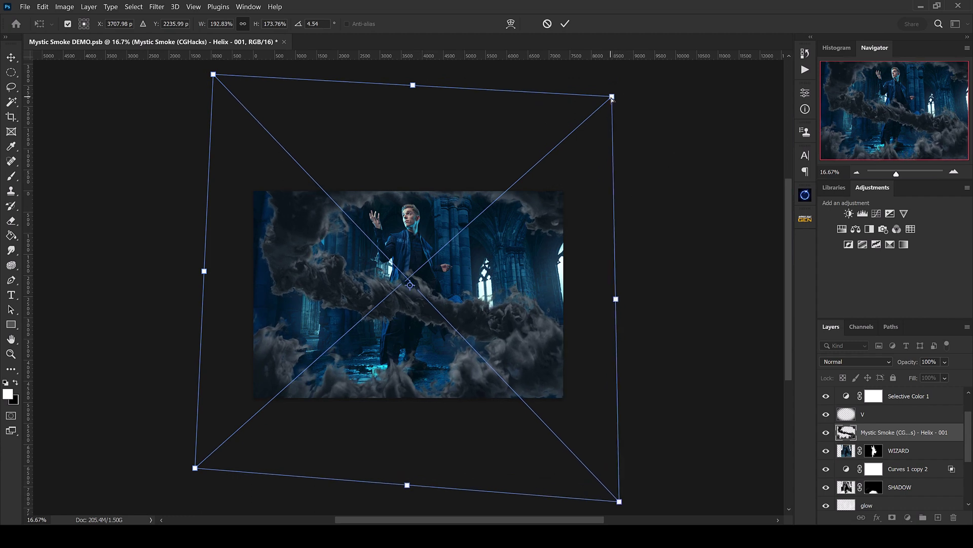
key(Return)
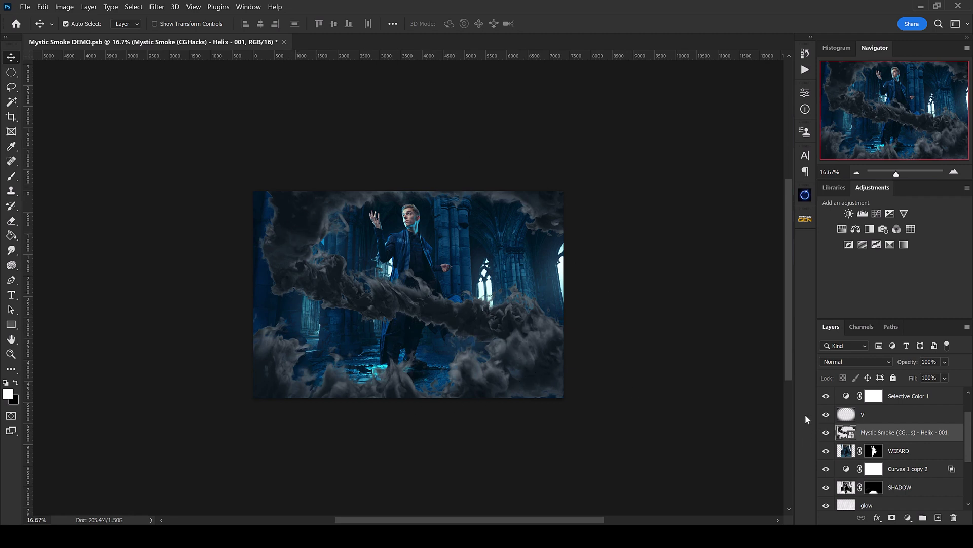
- Copy the WIZARD layer's mask onto the Helix smoke layer and invert the copied mask
click(873, 451)
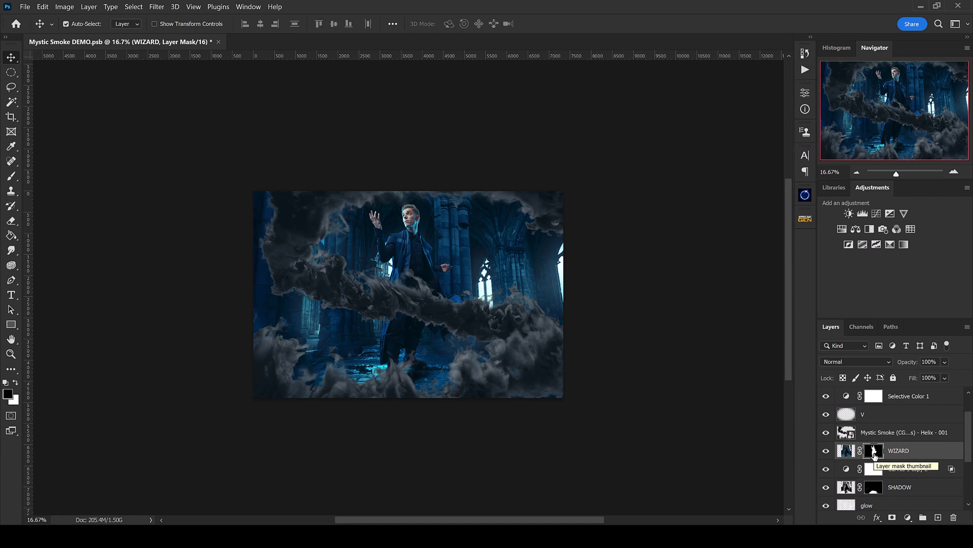
drag(874, 455, 876, 433)
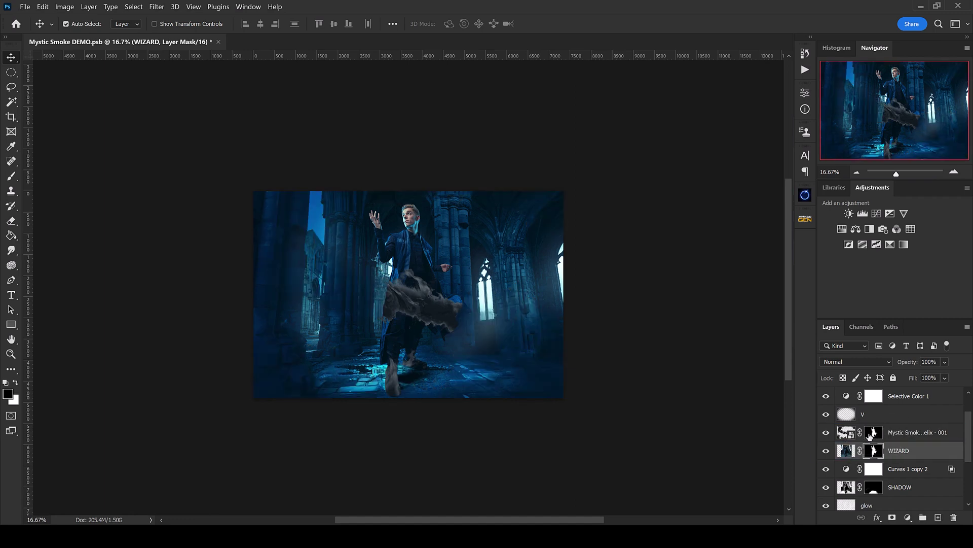
click(874, 434)
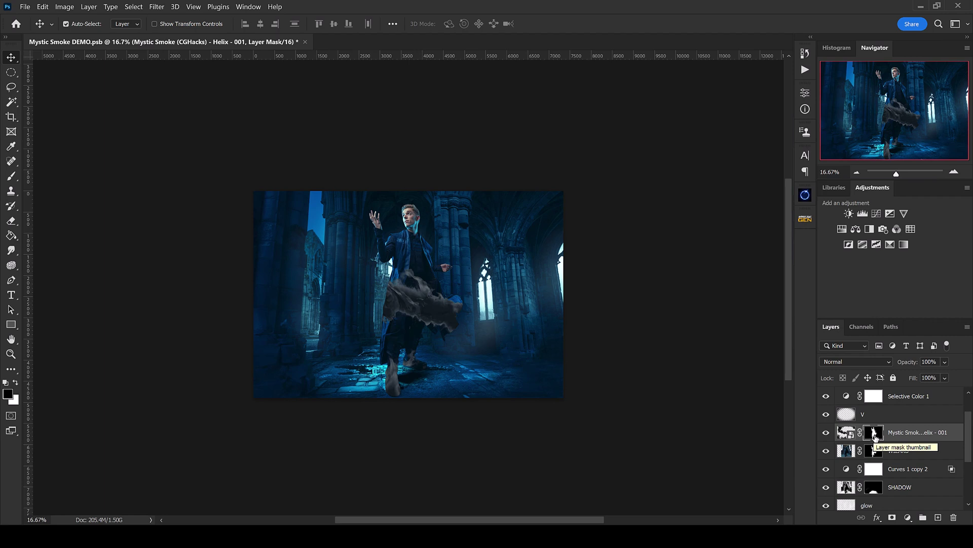
key(ctrl+i)
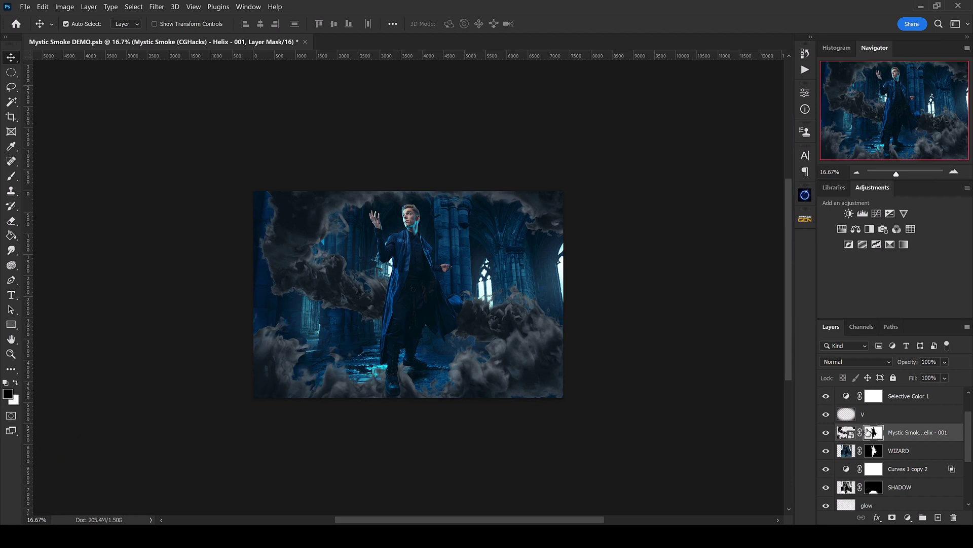
- Paint white with a 1300 px brush on the Helix smoke layer's mask to bring the smoke back over the wizard's feet
key(b)
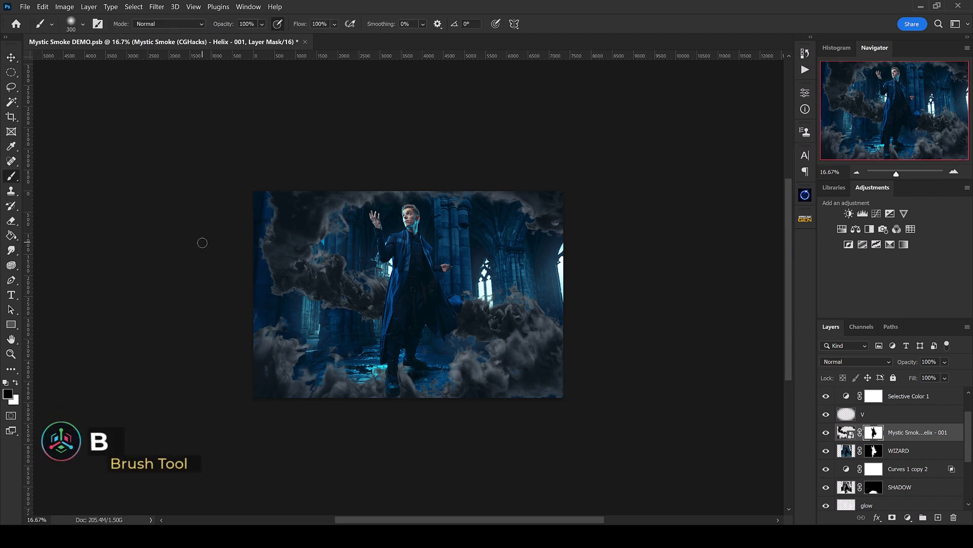
key(bracketright)
key(bracketright)
key(bracketright)
key(bracketright)
key(bracketright)
key(bracketright)
key(bracketright)
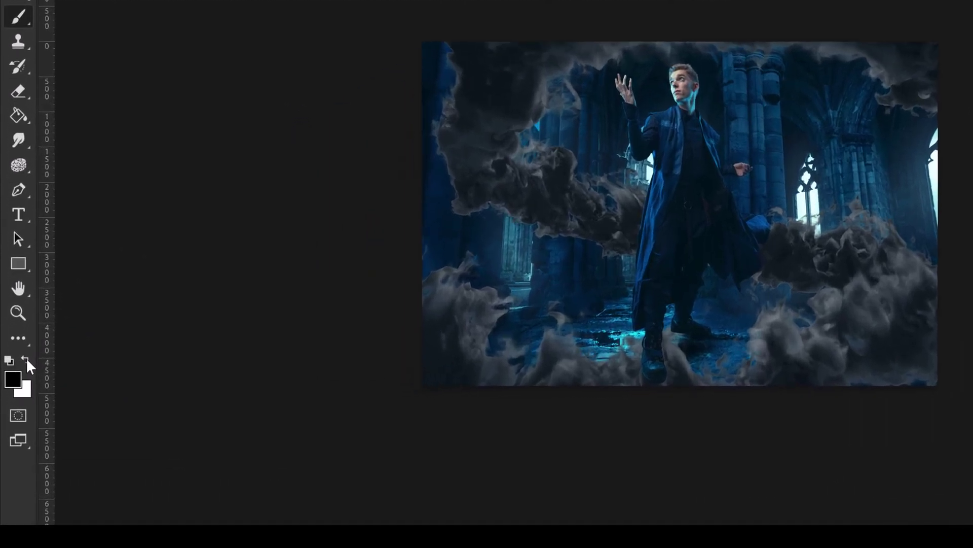
click(27, 359)
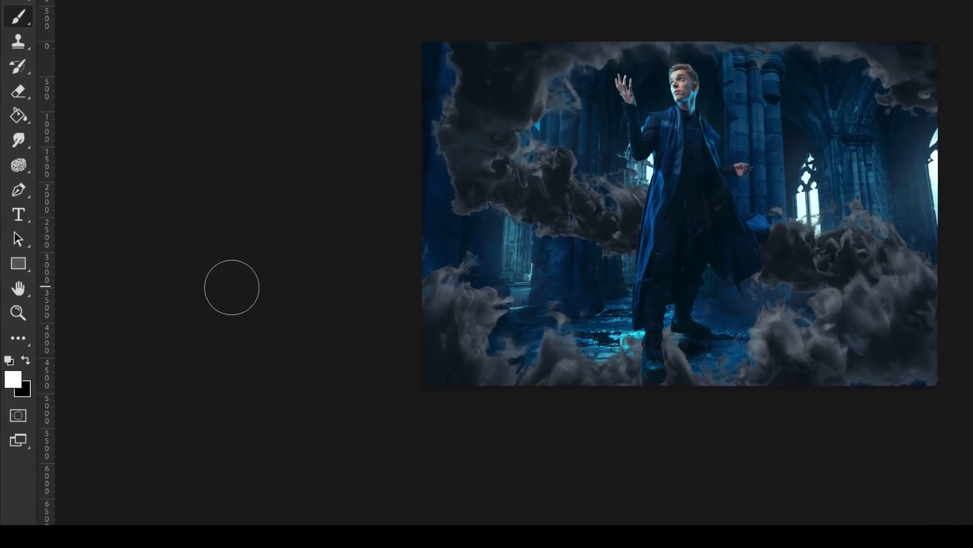
key(x)
key(x)
key(x)
key(x)
key(x)
key(x)
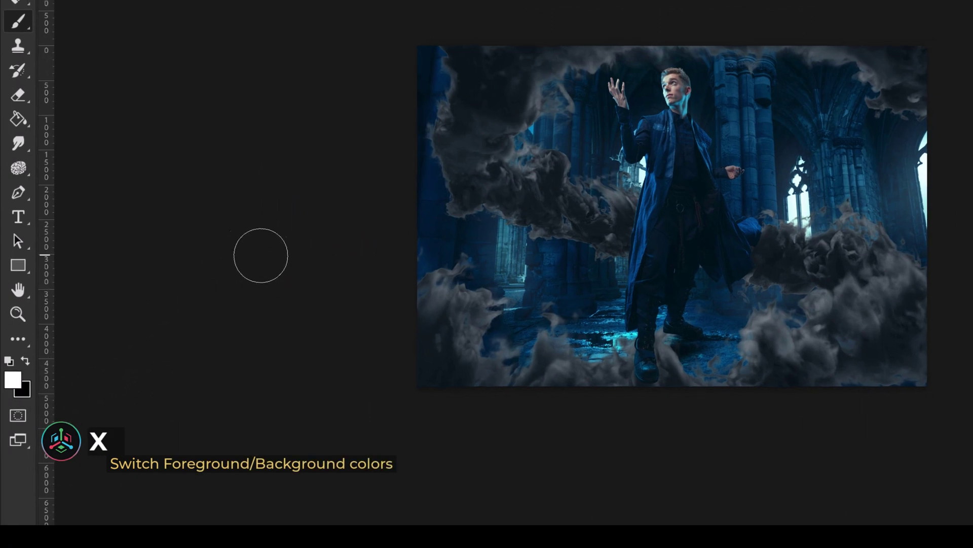
key(bracketright)
key(bracketright)
key(bracketright)
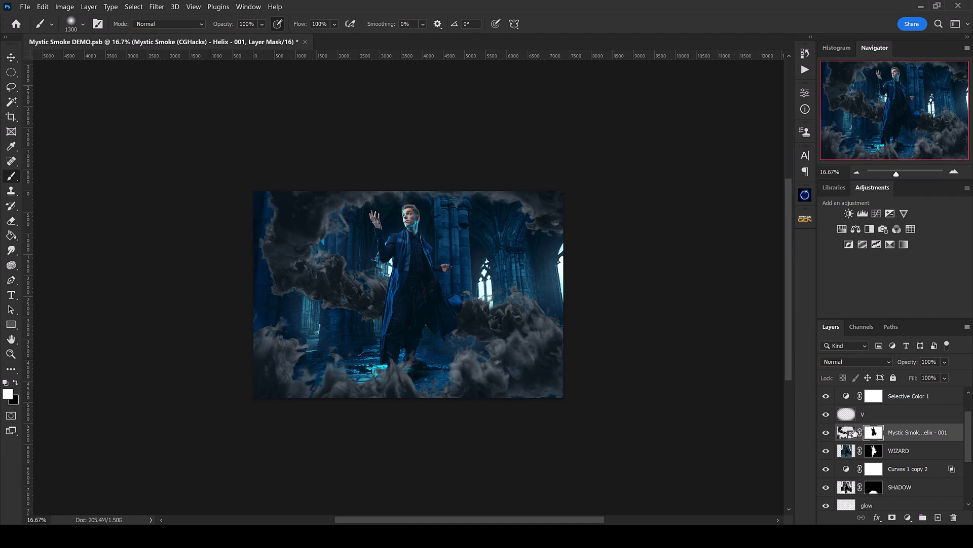
- Compare the composite with and without the Helix smoke layer by toggling its visibility
click(826, 432)
click(828, 435)
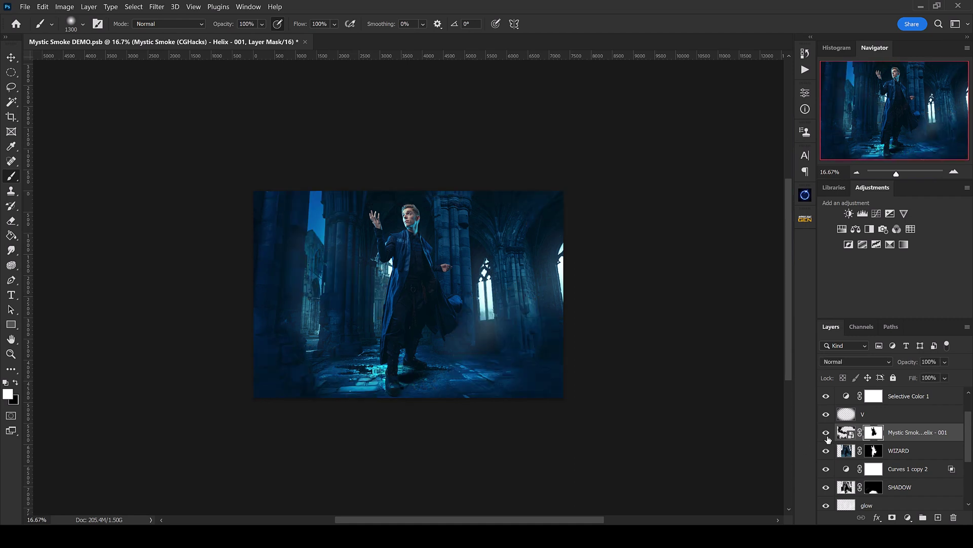
click(826, 437)
click(826, 435)
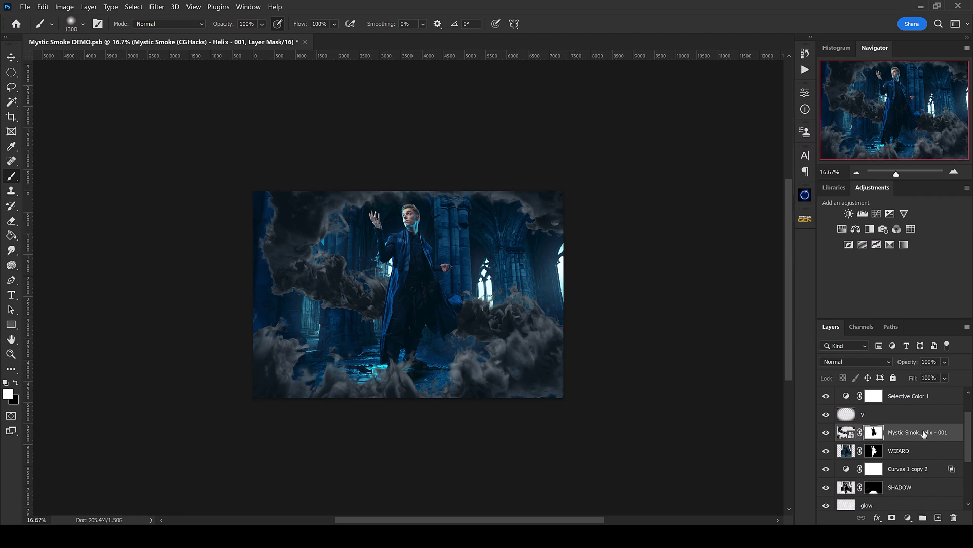
- Create a new layer named "color" clipped to the Helix smoke layer
click(873, 429)
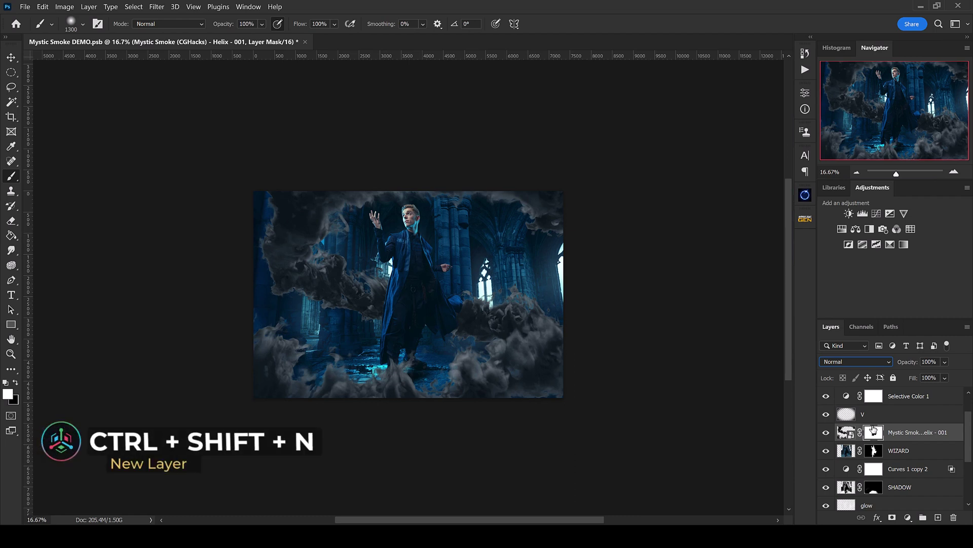
key(ctrl+shift+n)
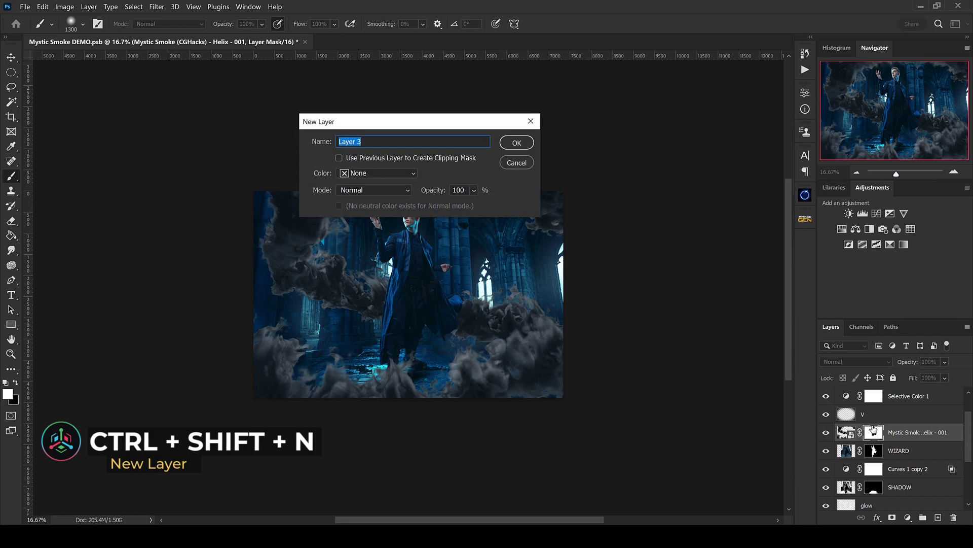
text(color)
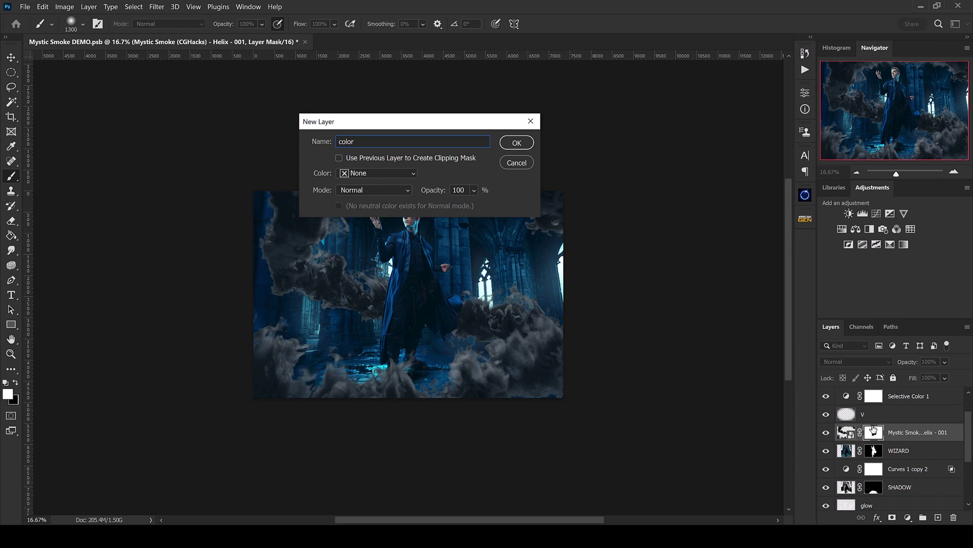
click(339, 158)
click(515, 144)
- Fill the color layer with the cyan sampled from the light on the wizard's face and set its blend mode to Color Dodge
scroll(354, 264, up, 3)
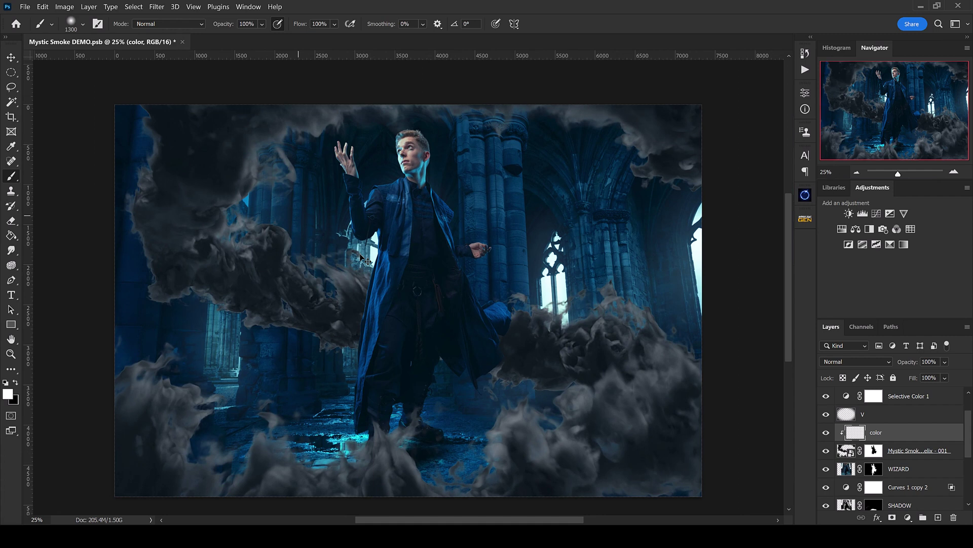
scroll(361, 258, up, 1)
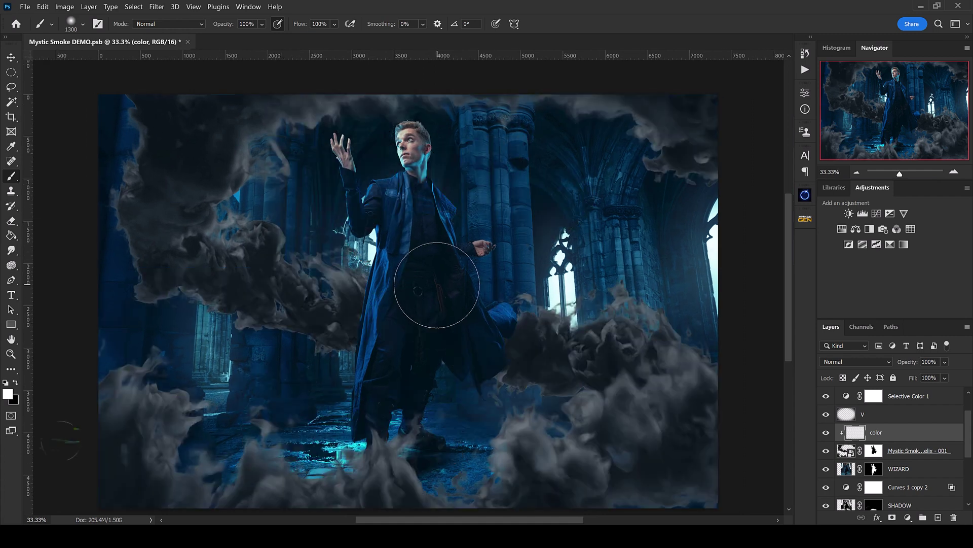
key(i)
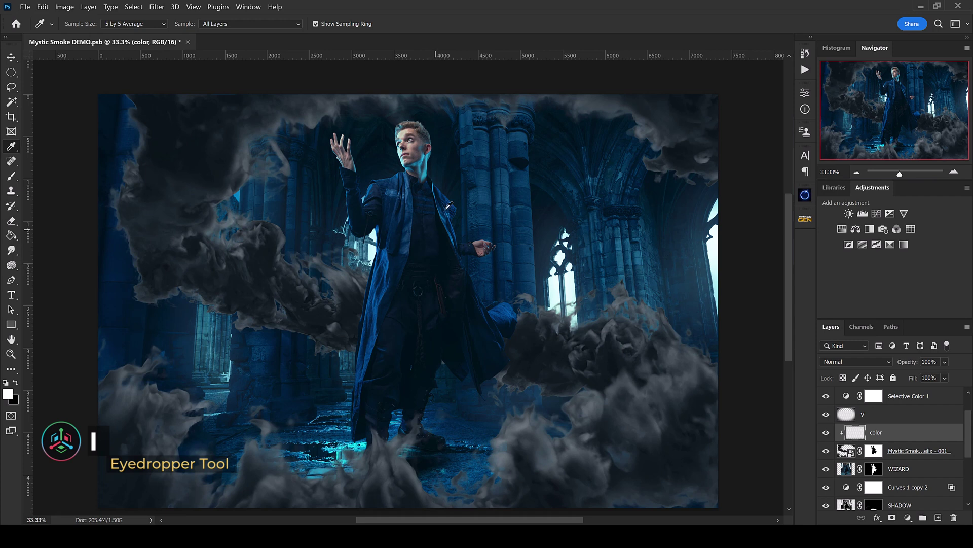
click(425, 154)
key(g)
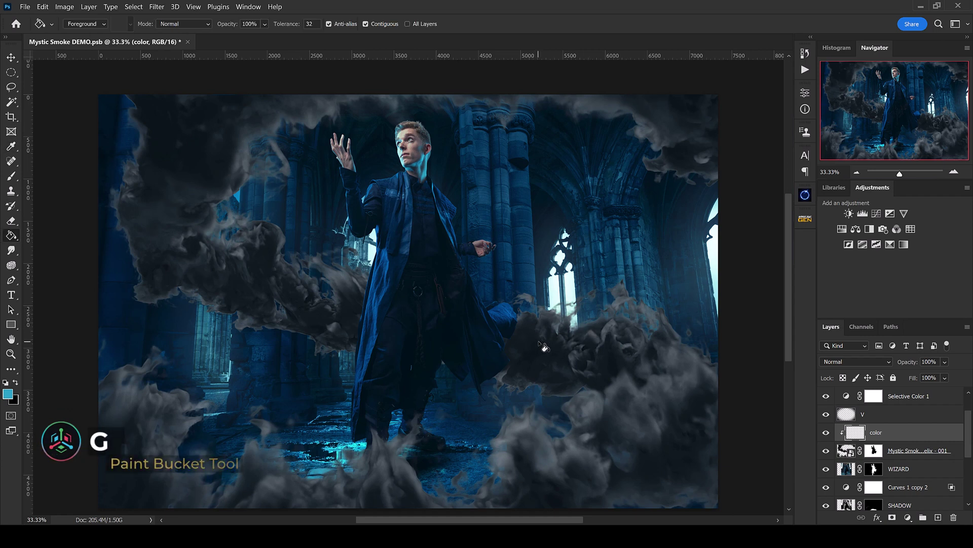
click(544, 349)
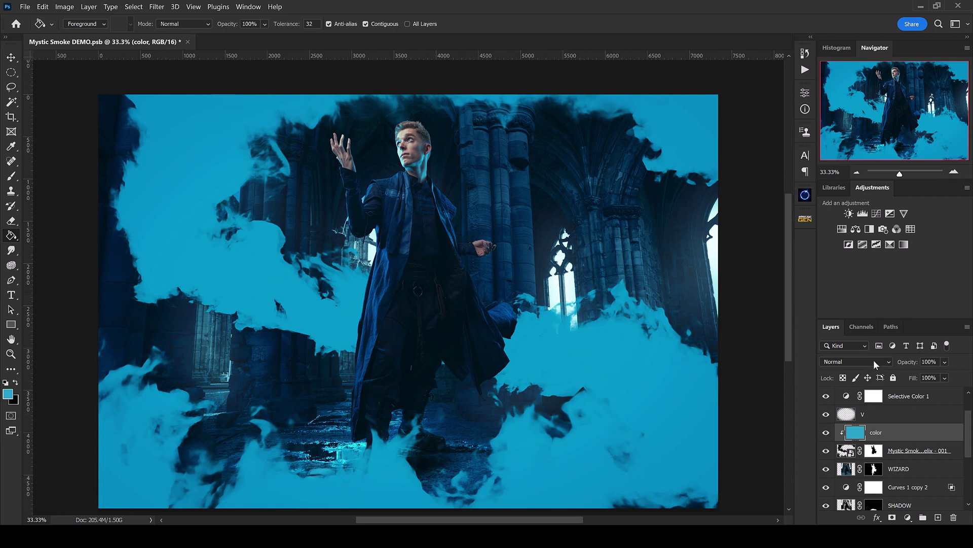
click(886, 361)
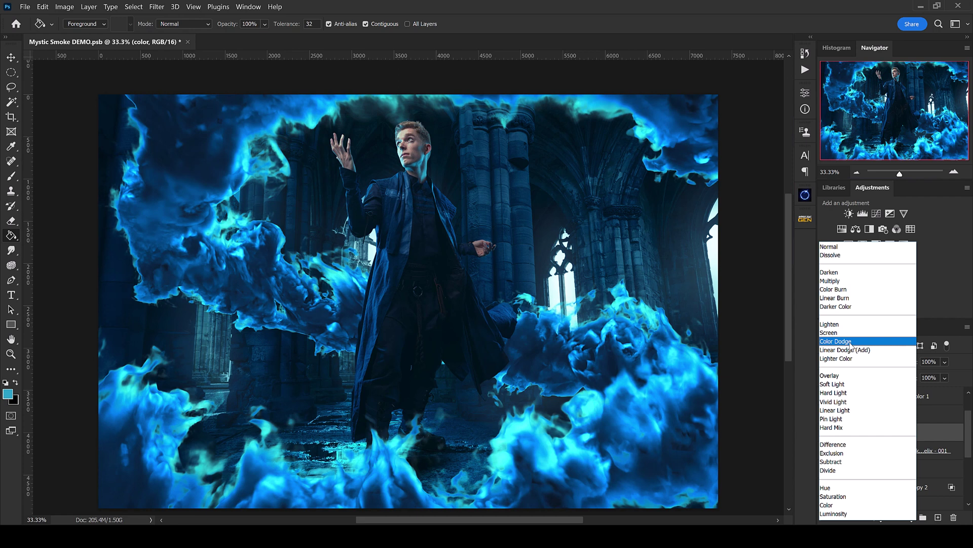
click(851, 342)
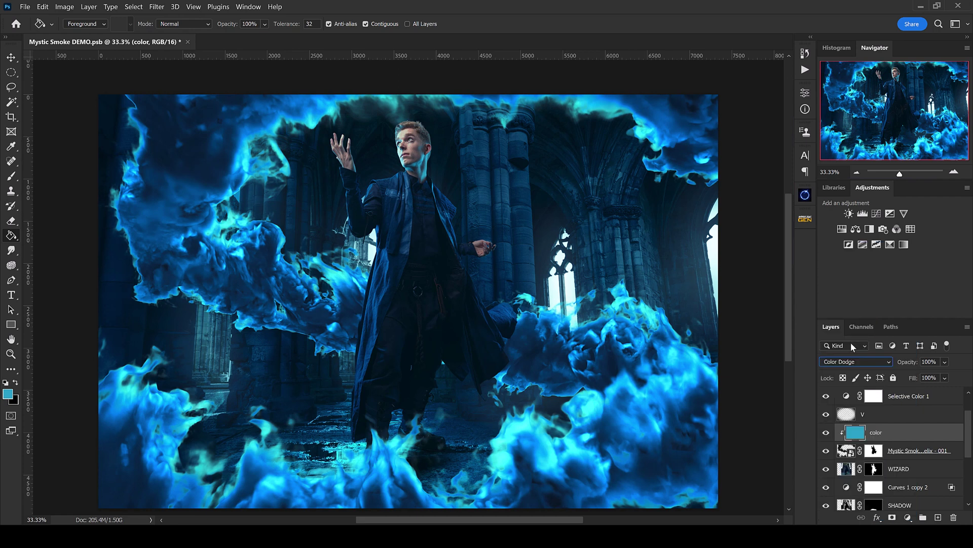
- Split the color layer's Blend If Underlying Layer shadow slider to 13 / 60 and set the layer opacity to 75%
double_click(916, 436)
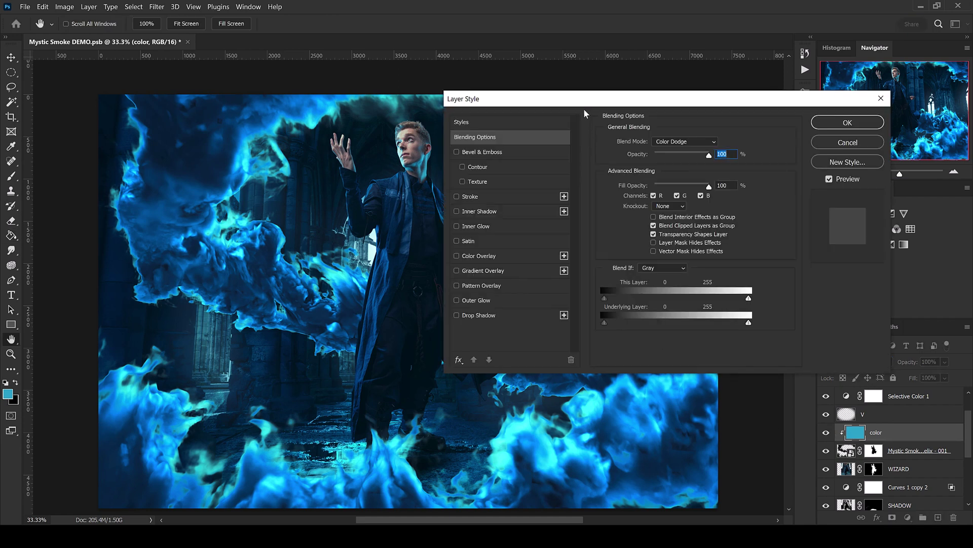
drag(587, 95, 618, 74)
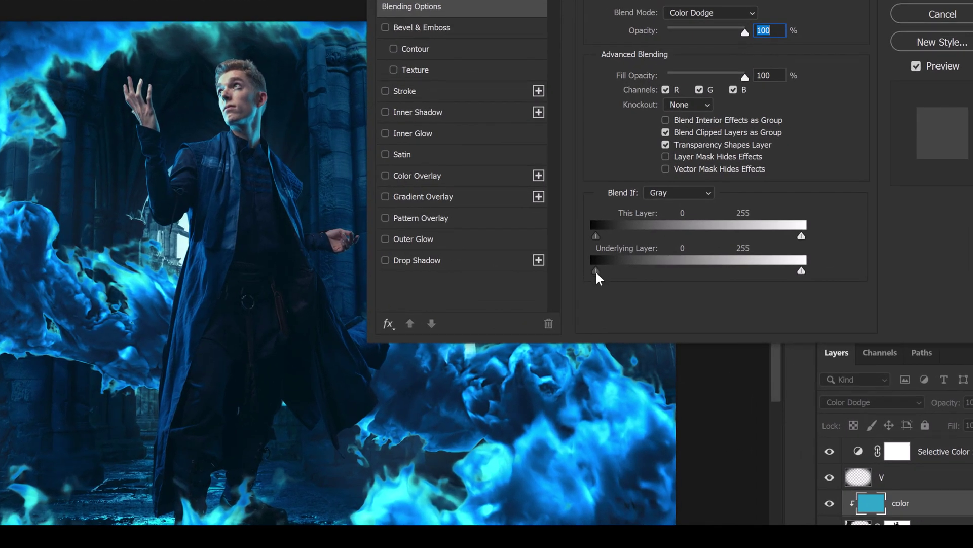
drag(596, 272, 597, 272)
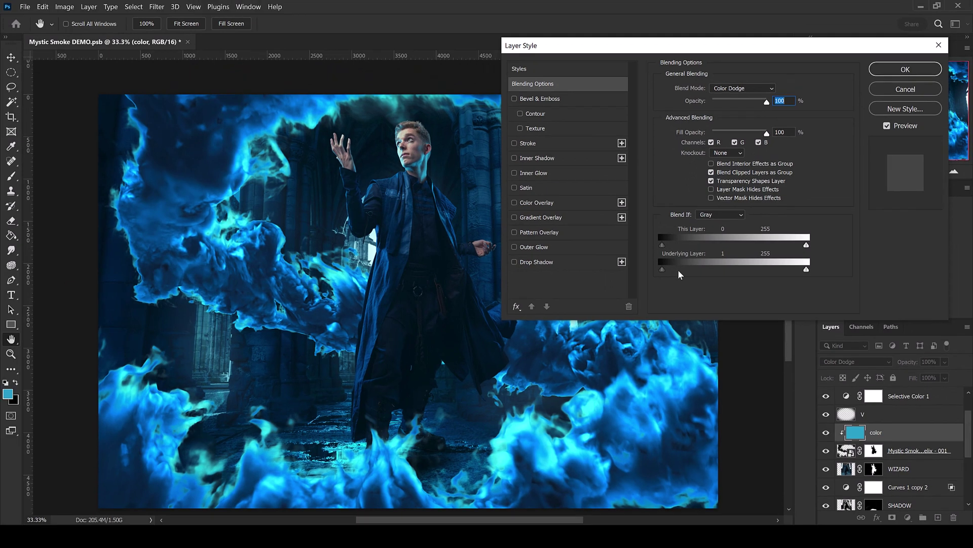
mouse_move(662, 269)
mouse_down()
mouse_move(687, 268)
mouse_move(675, 266)
mouse_up()
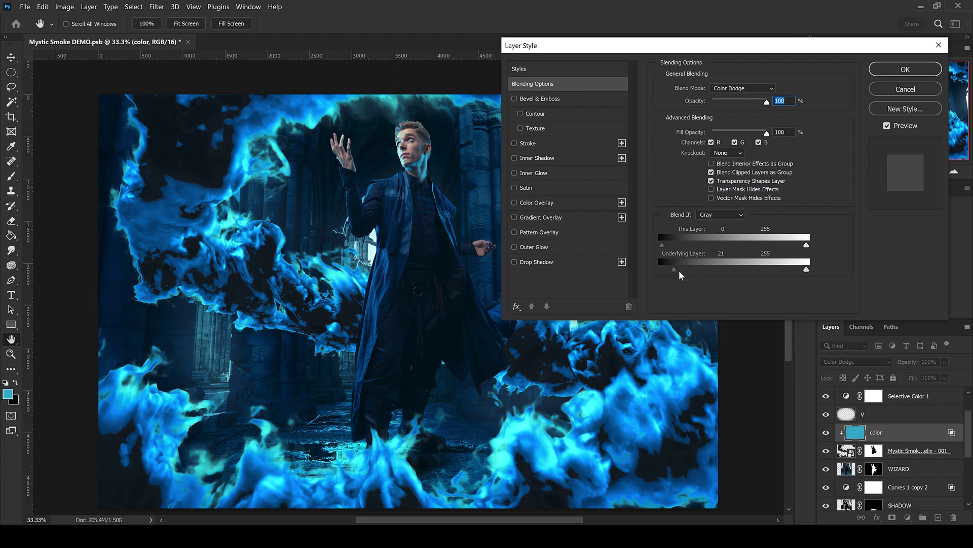
key(alt)
drag(678, 270, 678, 269)
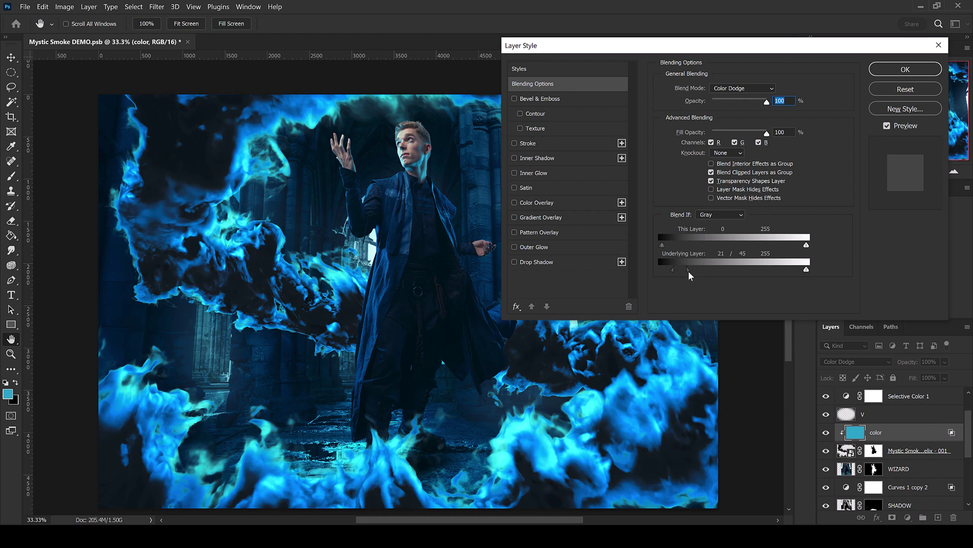
drag(667, 271, 669, 266)
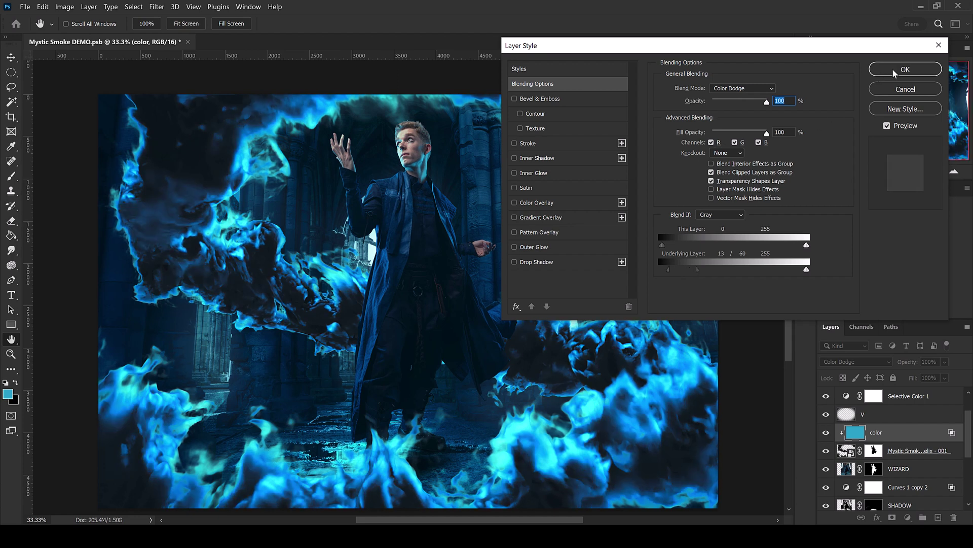
click(892, 70)
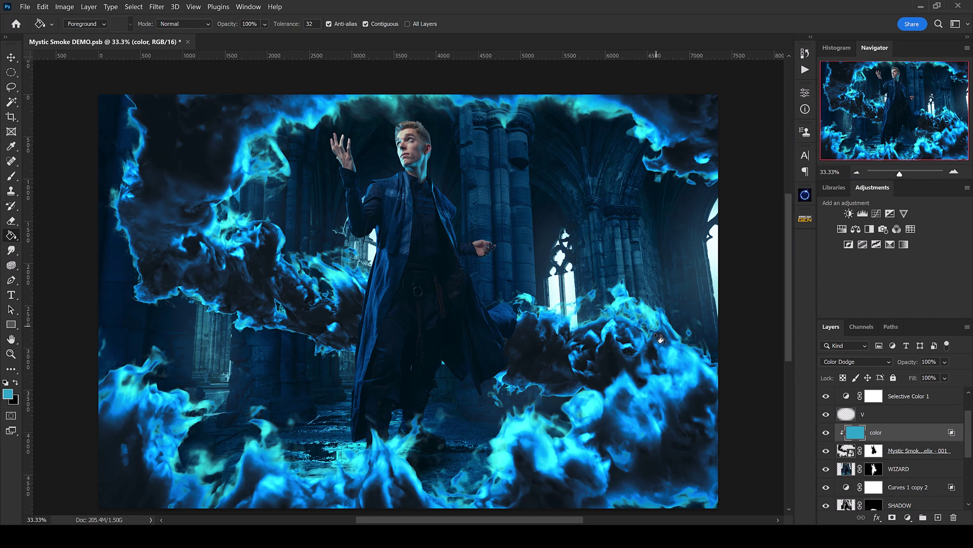
click(943, 375)
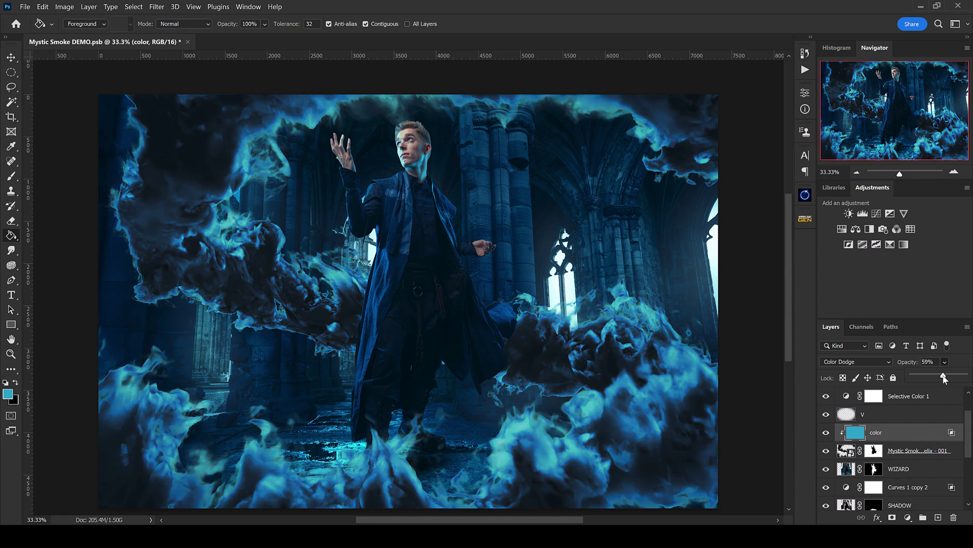
drag(944, 377, 953, 378)
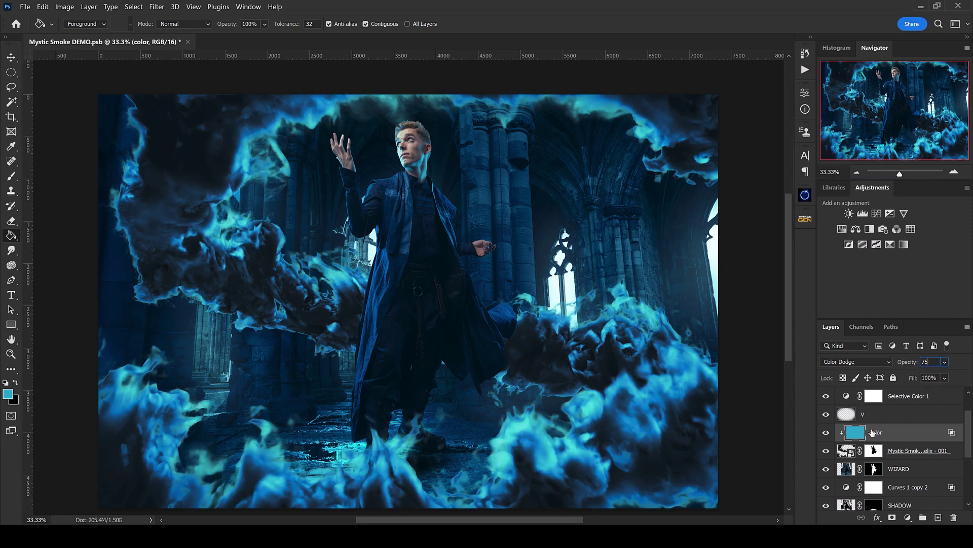
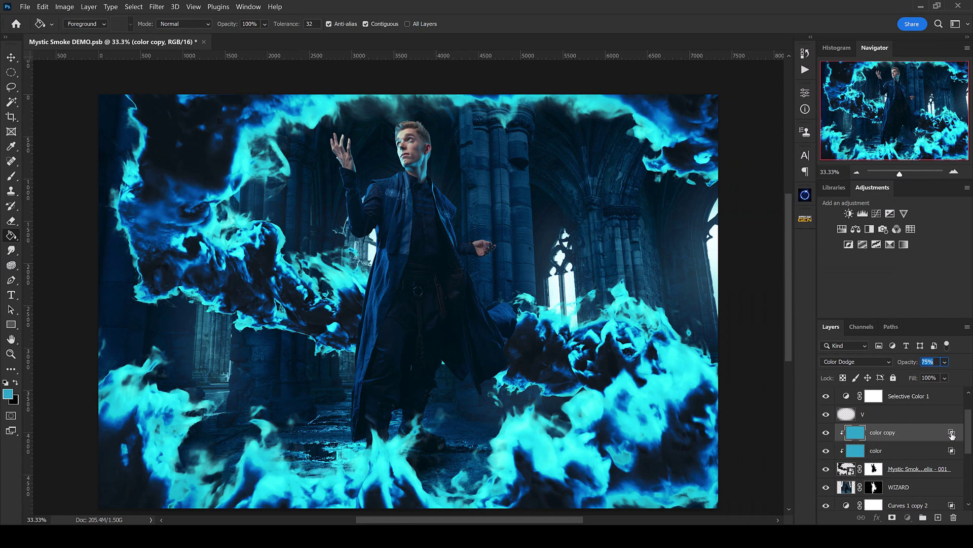
- Clear the layer style from the color copy layer and set its blend mode to Soft Light
right_click(951, 435)
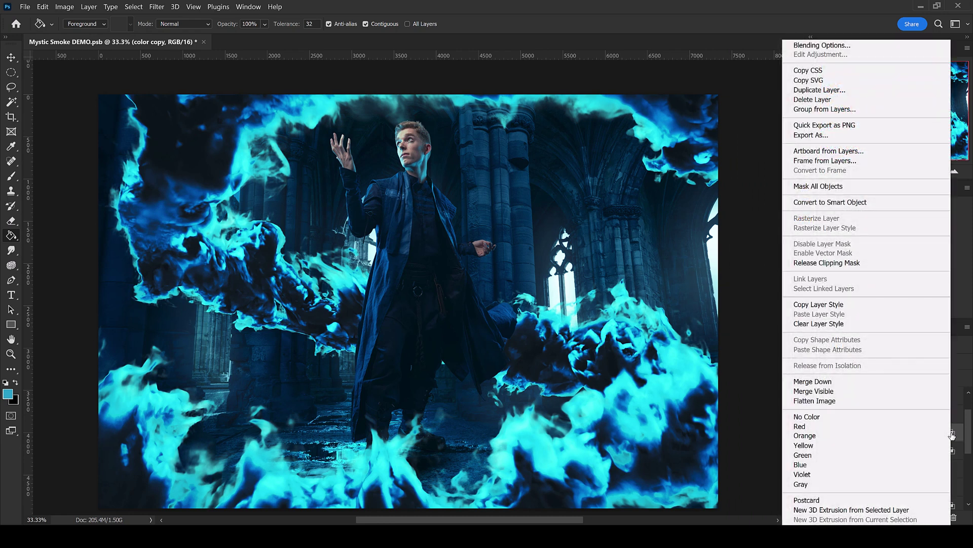
click(873, 326)
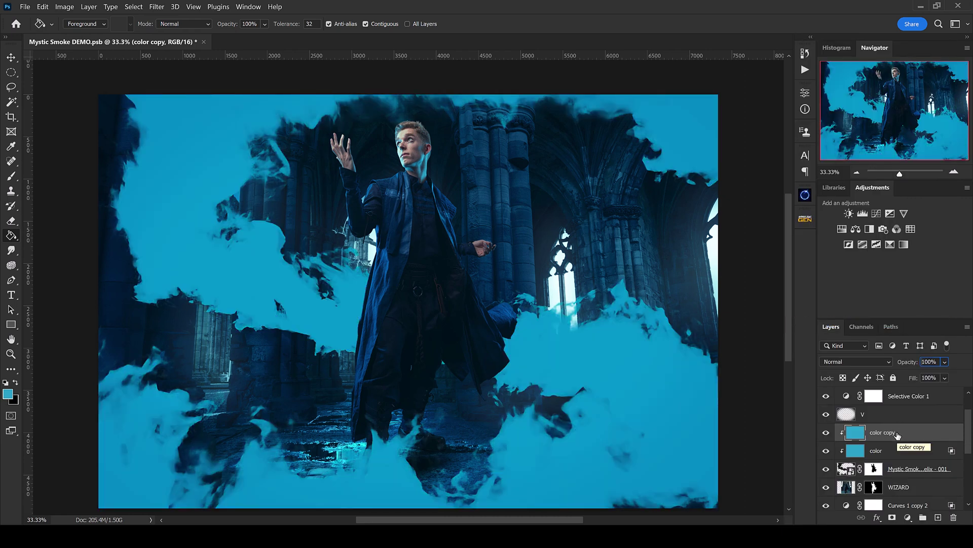
click(872, 361)
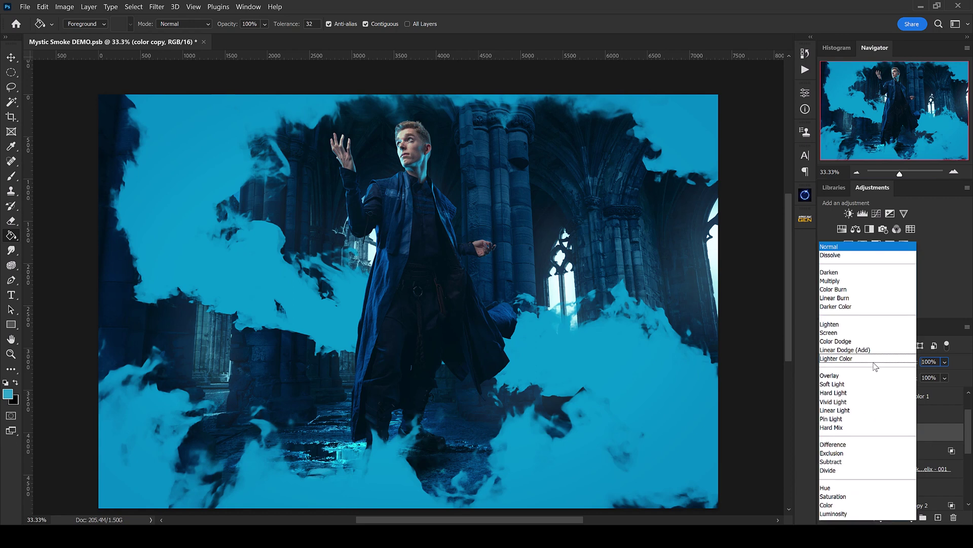
click(839, 387)
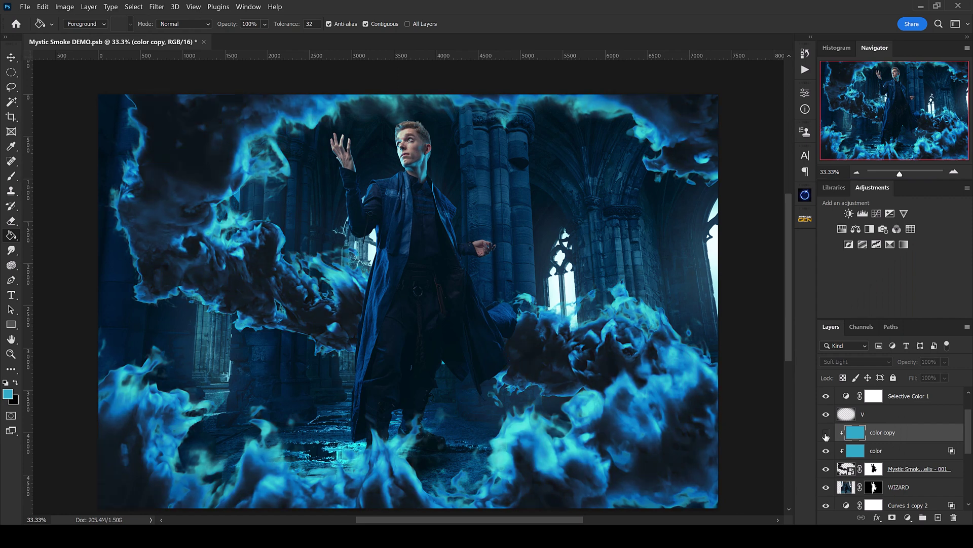
- Compare the effect of the color copy and color layers by toggling their visibility
click(826, 434)
click(826, 451)
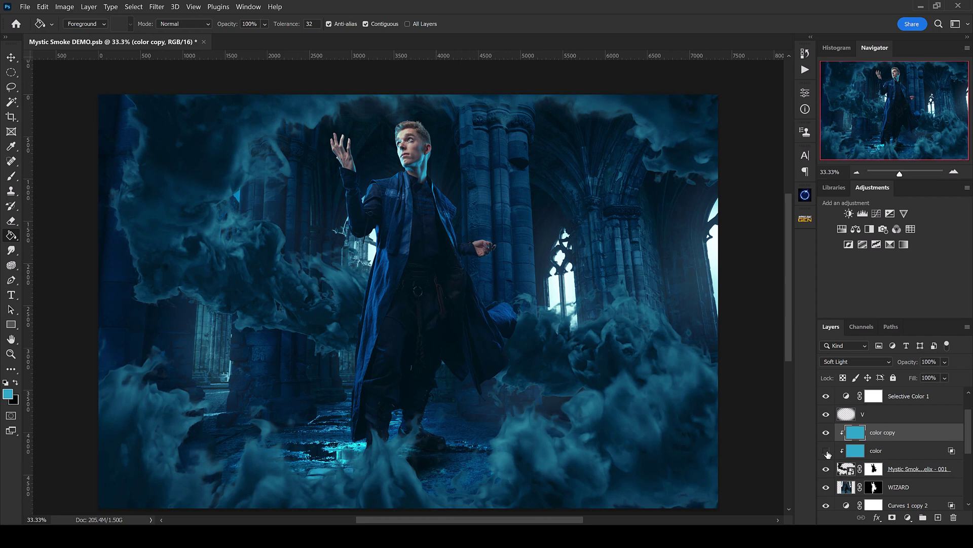
click(826, 452)
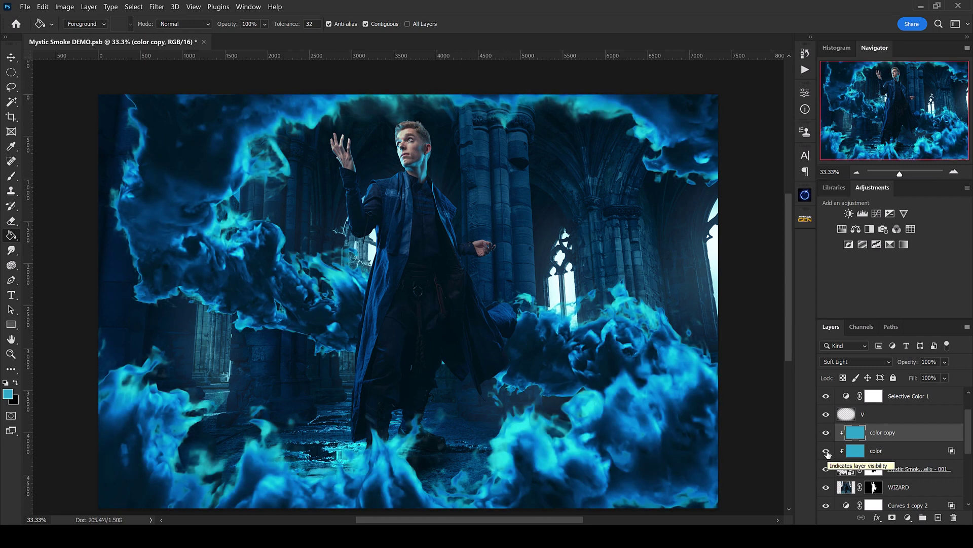
key(ctrl+minus)
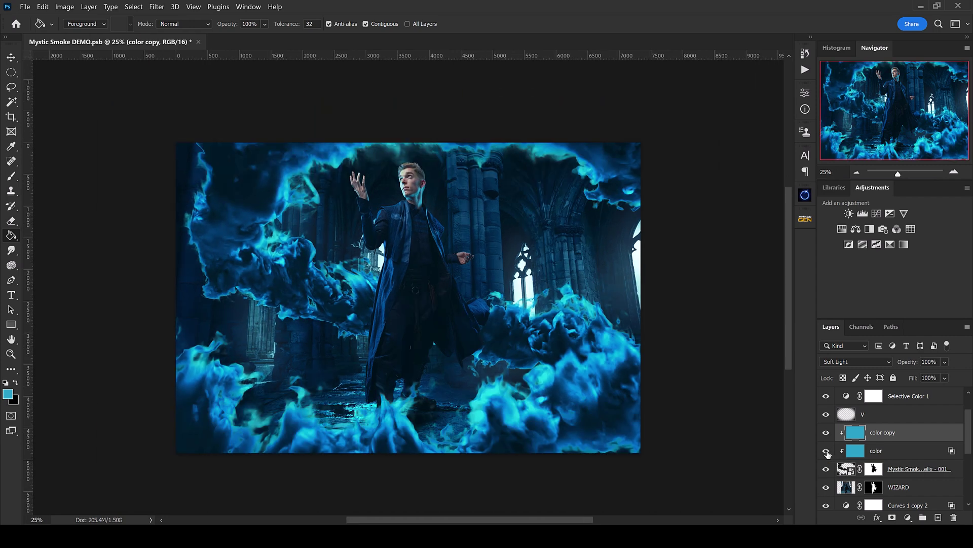
click(826, 450)
- Make Curves 1 copy 2 the active layer, then switch to Adobe Bridge and pick Turbulent Wisps - 017.png from the MYSTIC SMOKE folder
click(907, 469)
key(v)
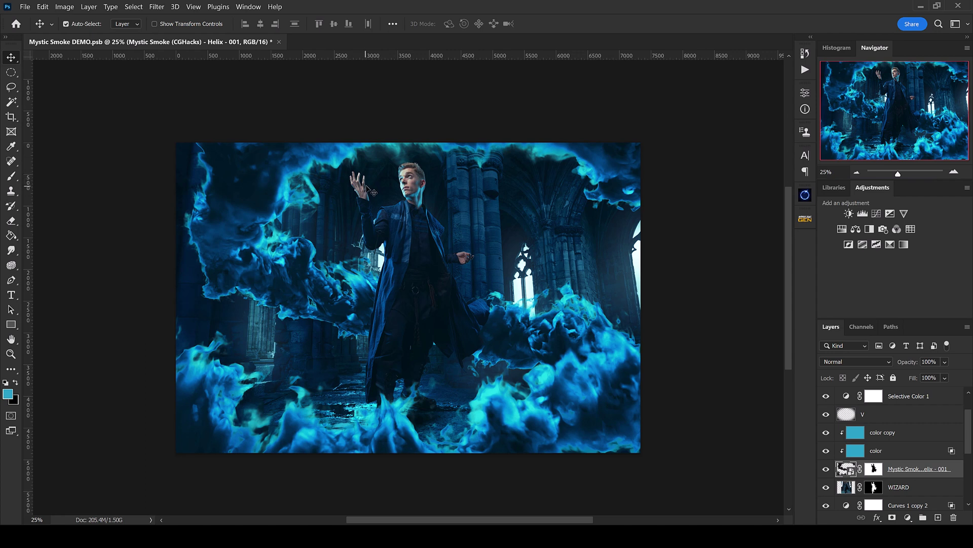
scroll(890, 474, down, 2)
click(896, 452)
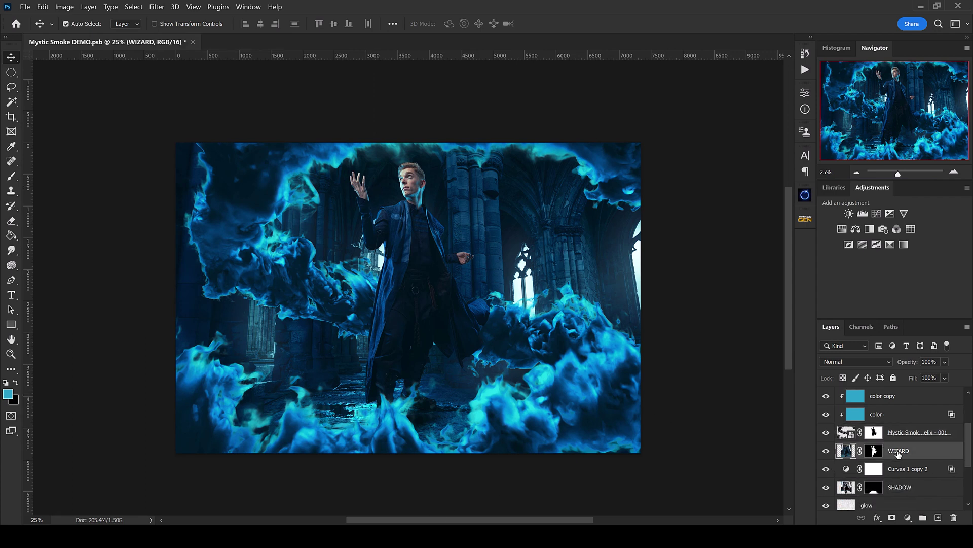
click(898, 470)
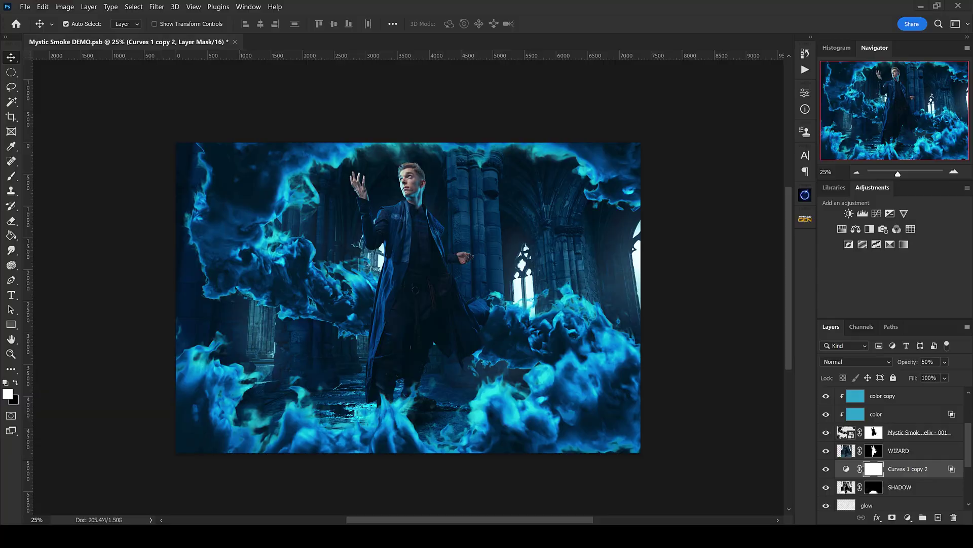
key(alt+Tab)
click(52, 181)
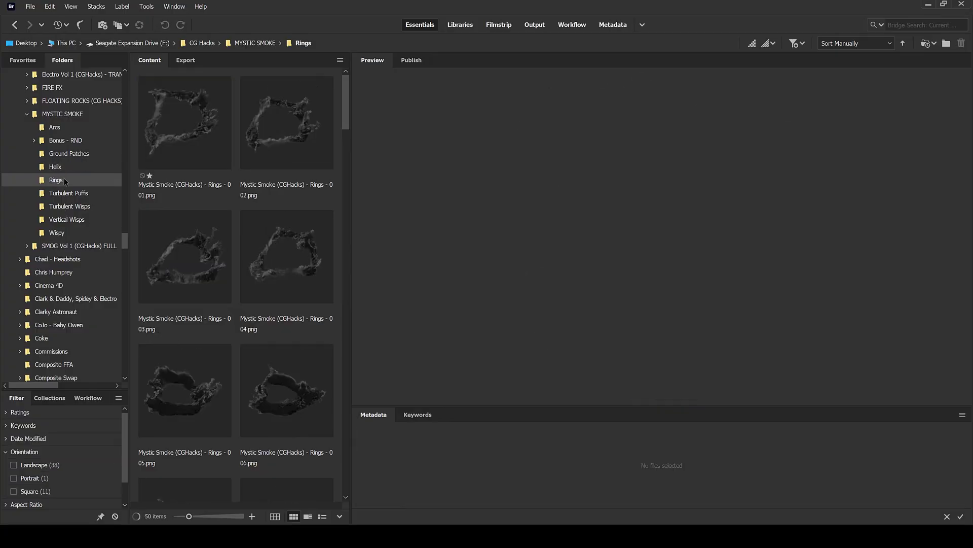
click(69, 194)
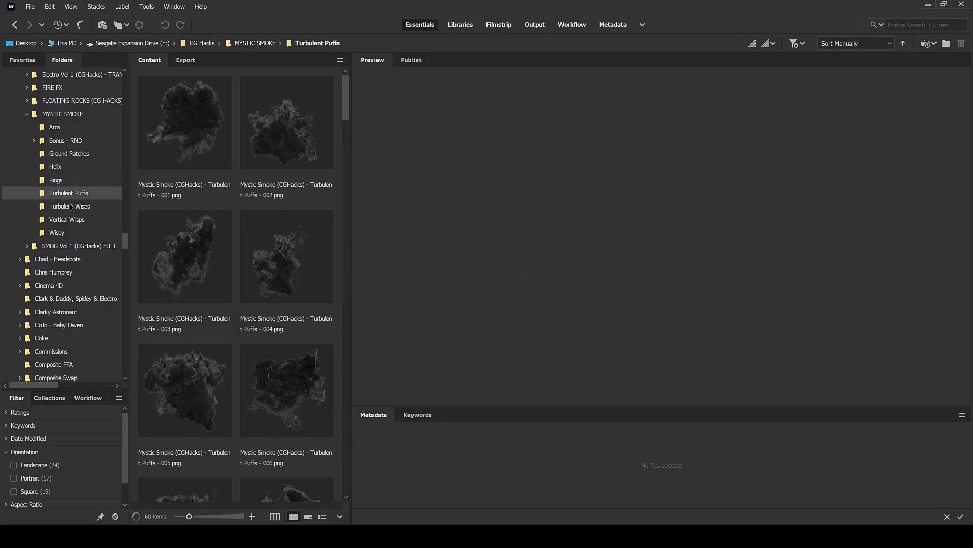
click(71, 207)
click(77, 194)
click(186, 421)
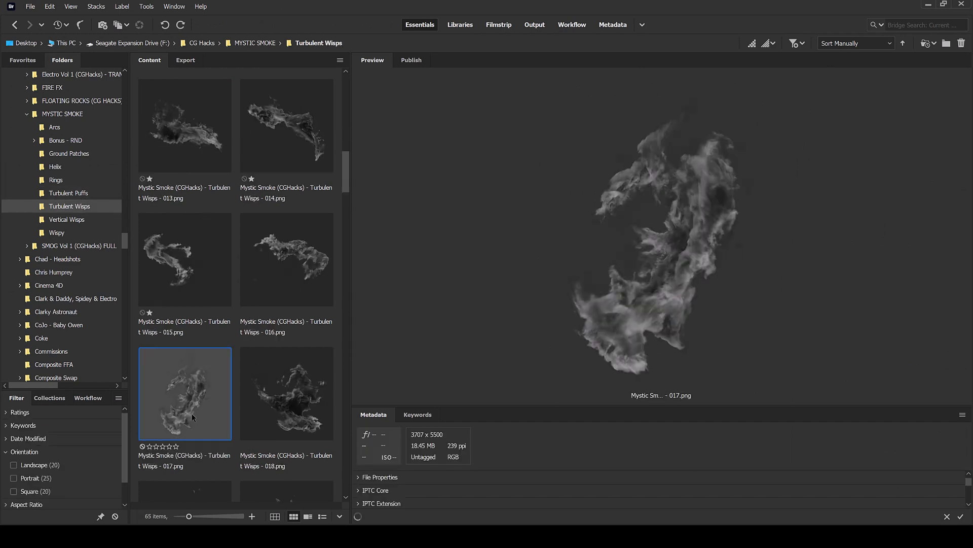
- Place the Turbulent Wisps - 017 smoke behind the wizard's raised hand, scaled to about 21.7% and rotated about -26°
drag(174, 398, 379, 152)
drag(300, 121, 321, 134)
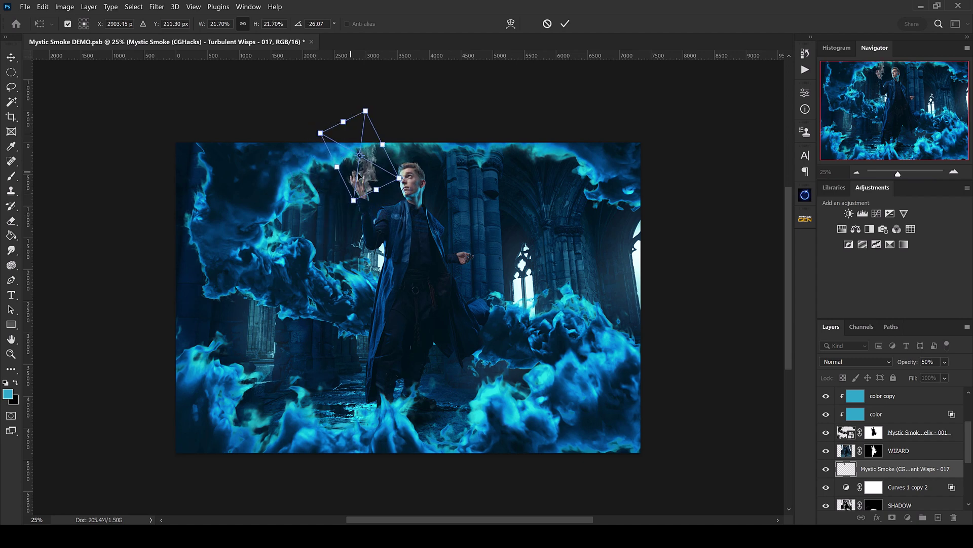
key(Return)
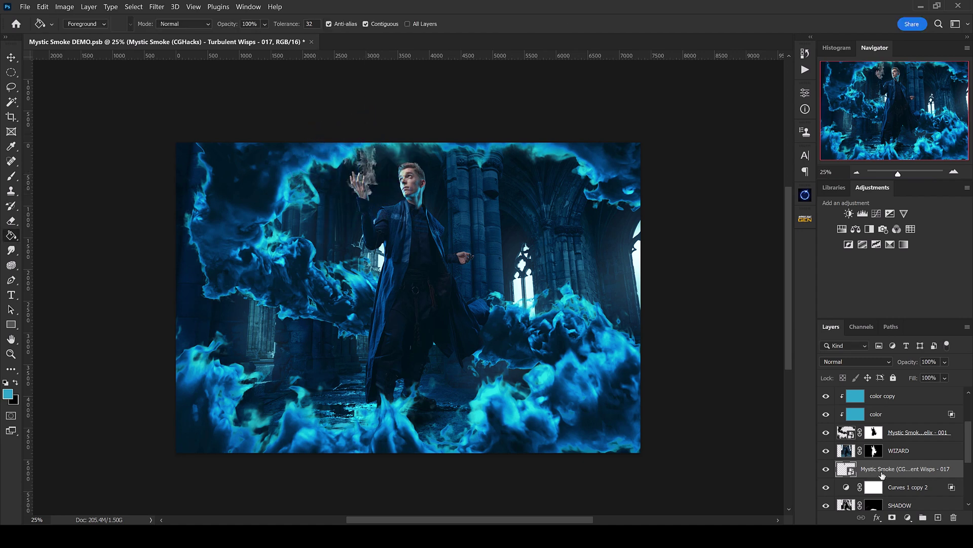
- Duplicate the color copy and color layers together to directly above the Turbulent Wisps - 017 layer
scroll(882, 475, up, 1)
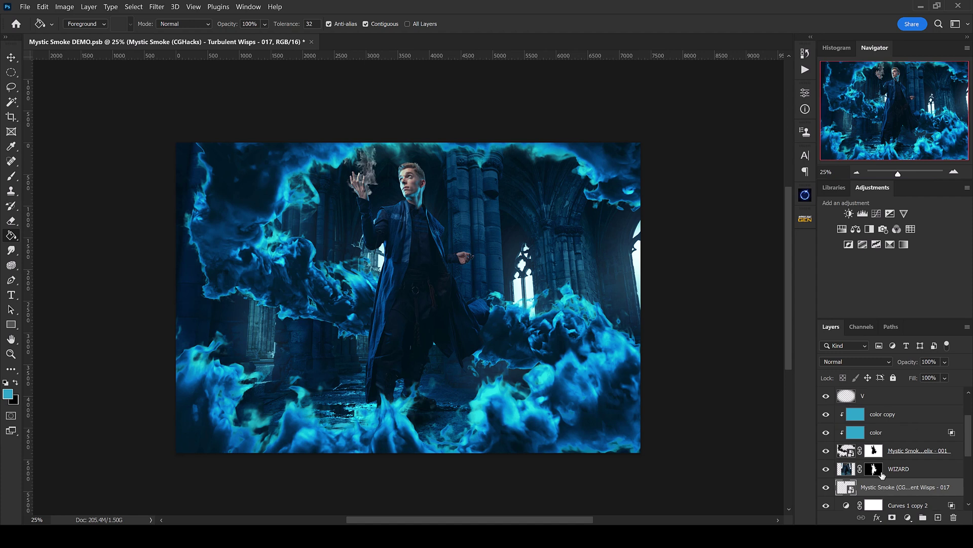
click(886, 436)
click(889, 423)
click(890, 435)
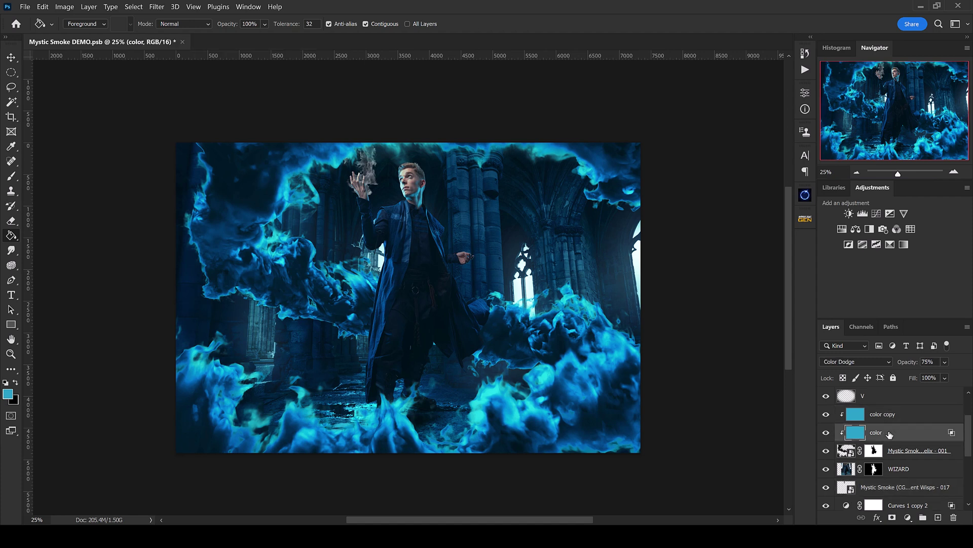
click(891, 415)
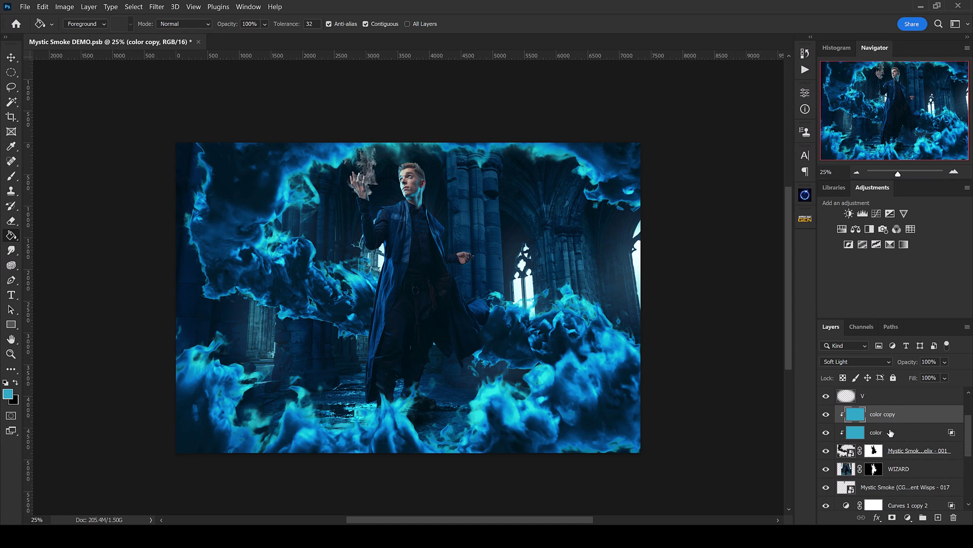
shift+click(889, 435)
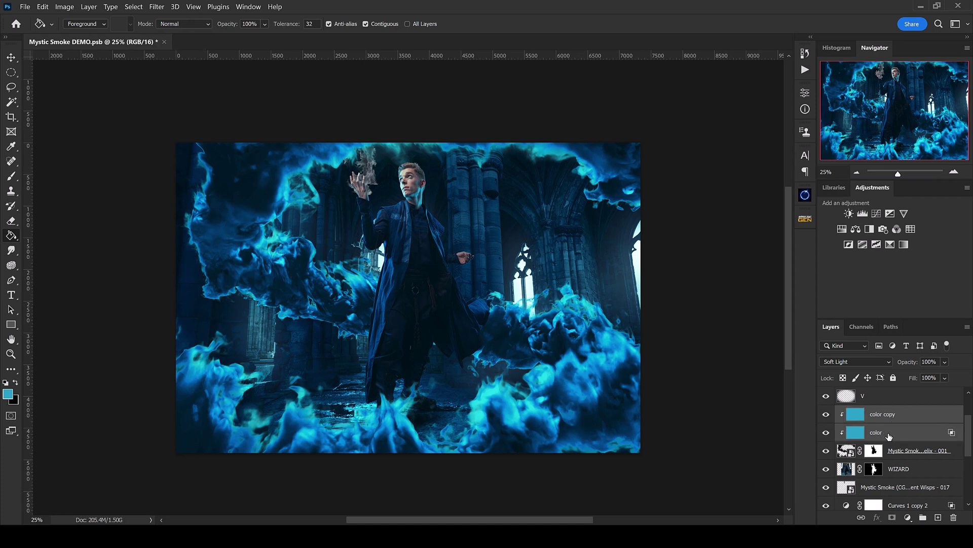
scroll(890, 433, down, 1)
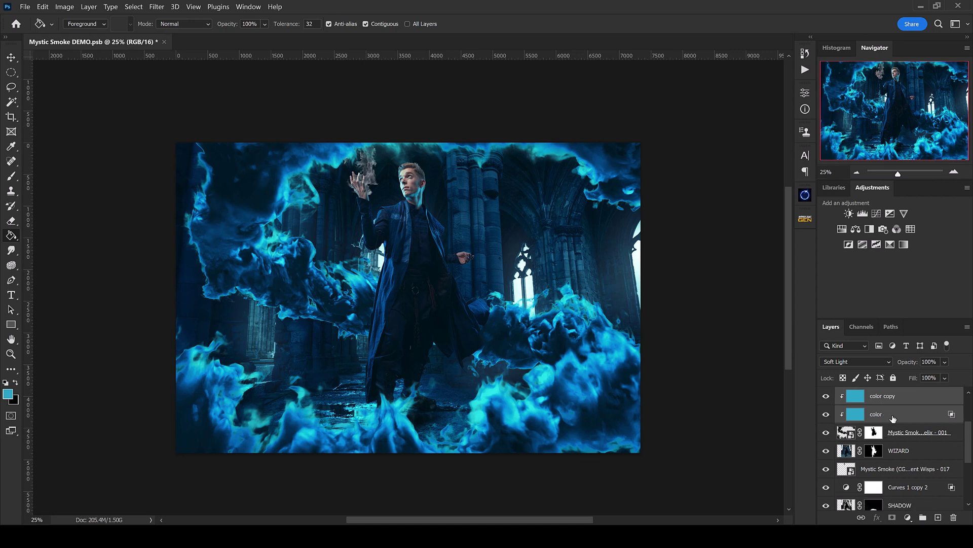
drag(893, 416, 889, 469)
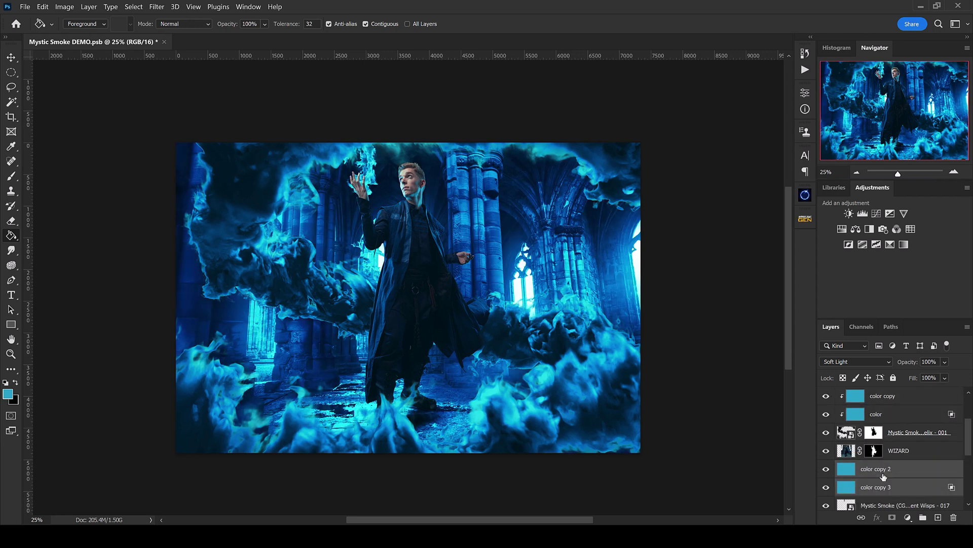
- Clip the two duplicated color layers to the Turbulent Wisps - 017 layer and check their effect by toggling visibility
scroll(885, 475, down, 2)
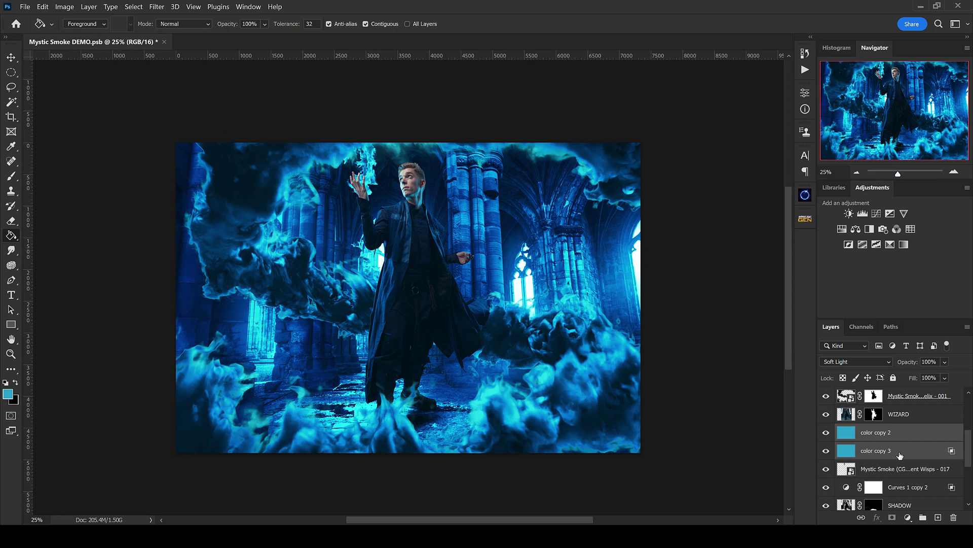
right_click(900, 455)
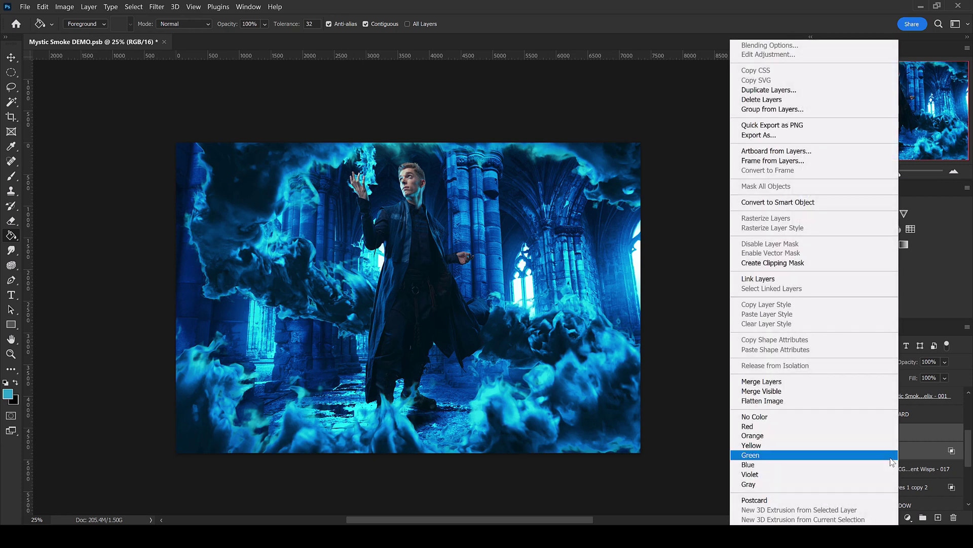
click(813, 263)
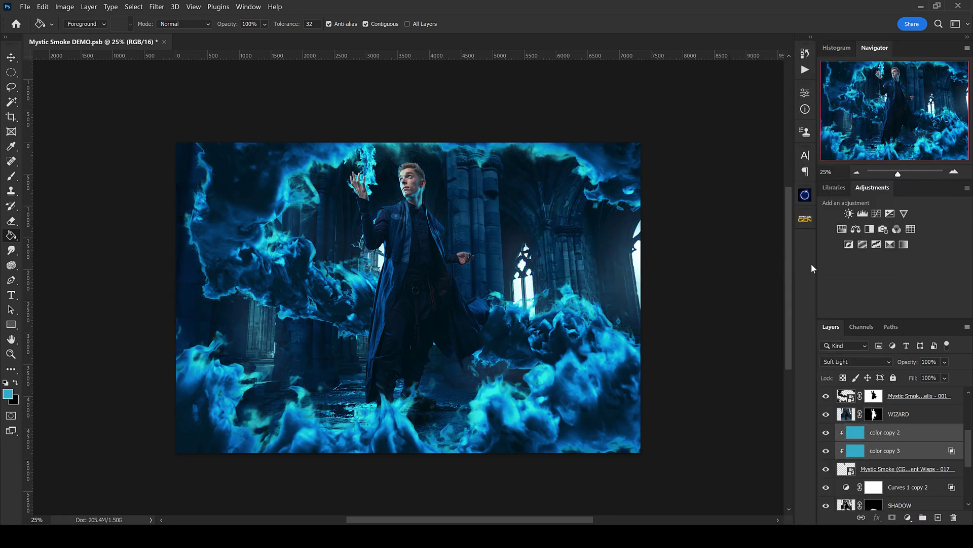
click(827, 450)
click(827, 449)
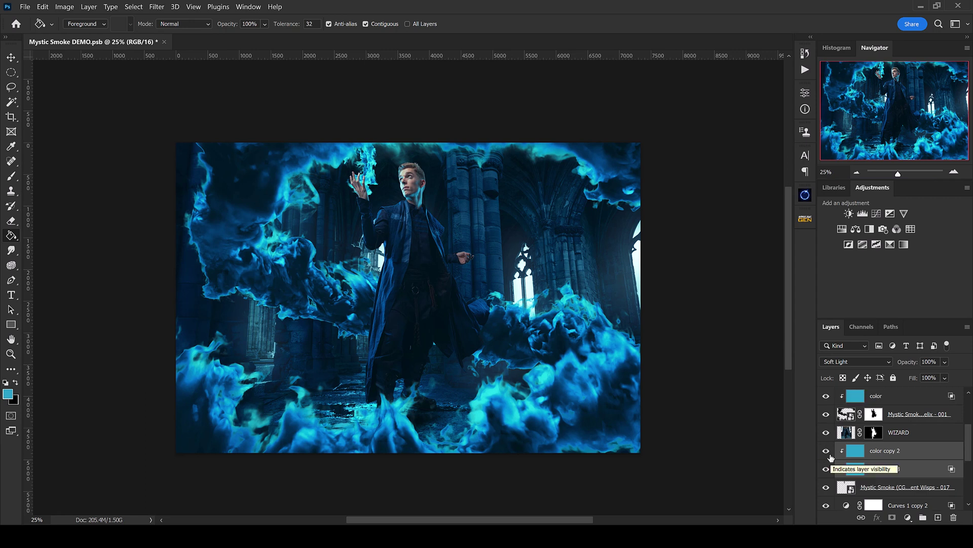
- Add a black layer mask to the original color layer above the Helix smoke to hide its glow
scroll(830, 459, up, 3)
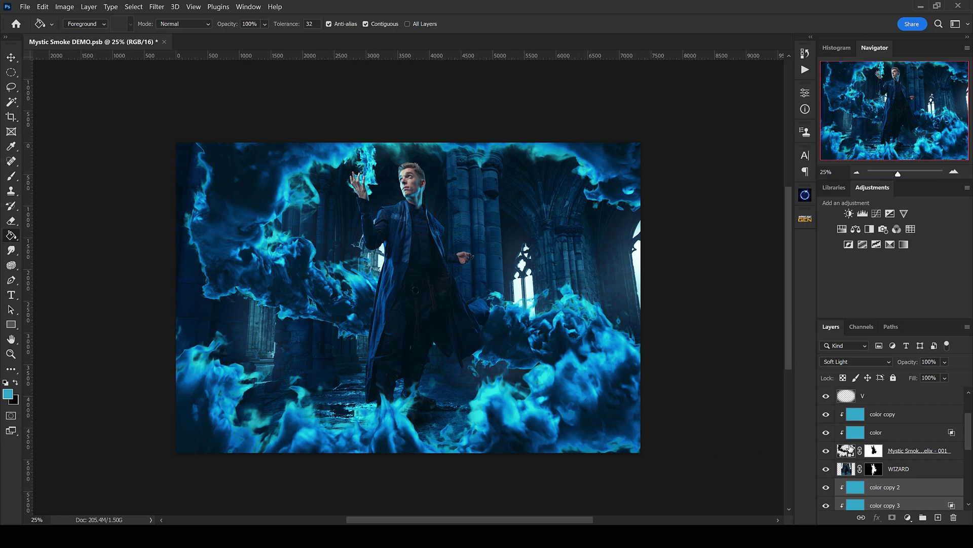
click(892, 434)
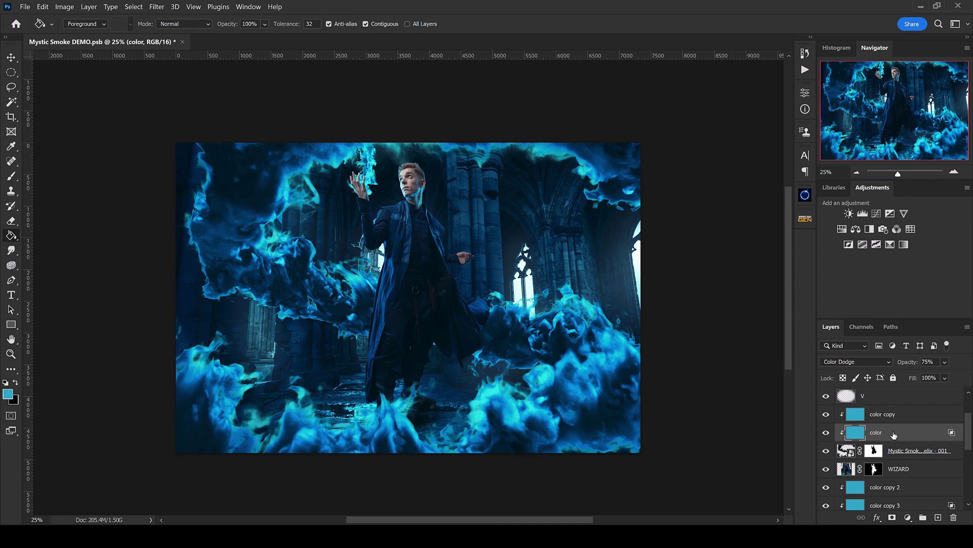
alt+click(892, 517)
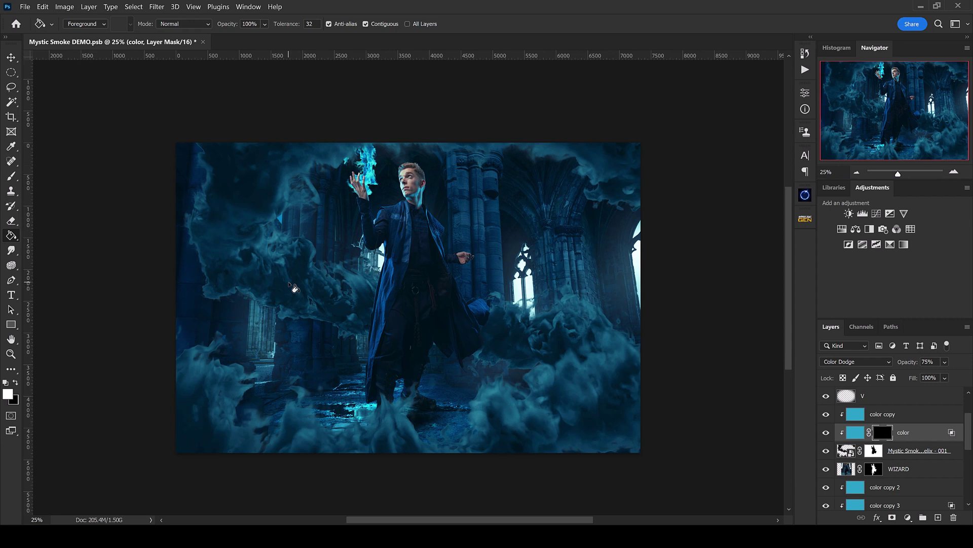
- Paint white on the color layer's mask with a soft brush to reveal the glow along the Helix smoke curling around the wizard
key(b)
mouse_move(301, 195)
mouse_down()
mouse_move(274, 241)
mouse_move(358, 135)
mouse_move(445, 147)
mouse_move(374, 152)
mouse_move(274, 250)
mouse_up()
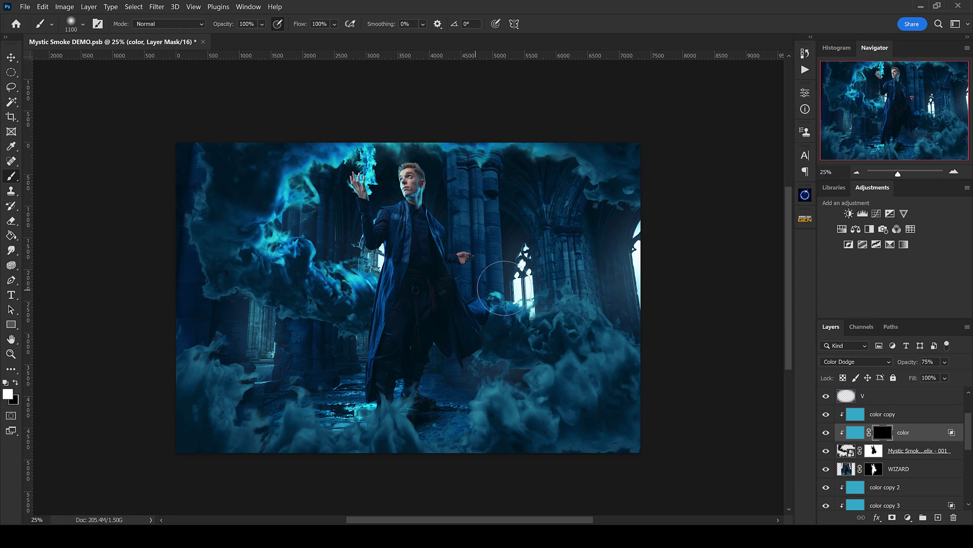
key(bracketleft)
key(bracketleft)
mouse_move(564, 375)
mouse_down()
mouse_move(503, 409)
mouse_move(570, 365)
mouse_move(421, 421)
mouse_up()
key(bracketright)
mouse_move(325, 406)
mouse_down()
mouse_move(238, 370)
mouse_move(327, 408)
mouse_move(304, 408)
mouse_up()
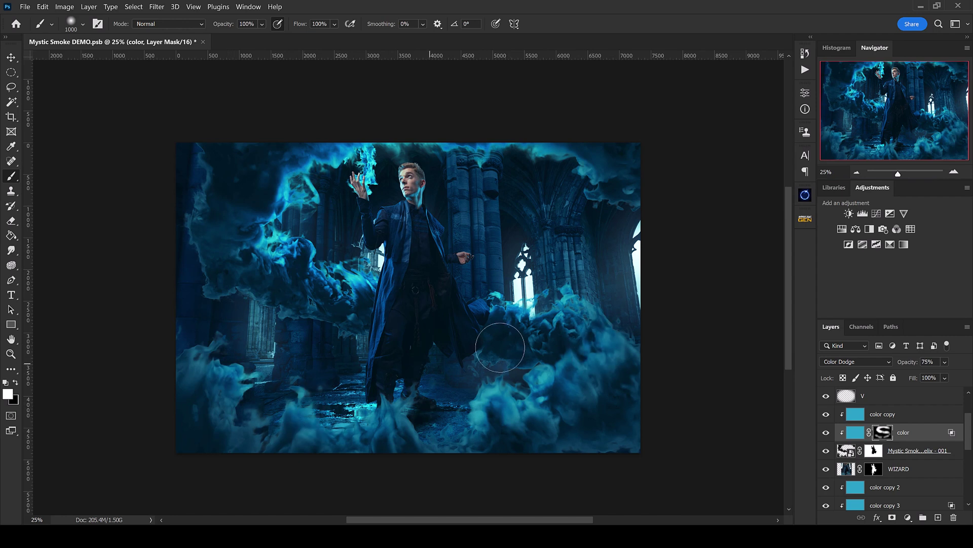
- Paint black on the color layer's mask with a brush up to 1600 px to dim the foreground smoke glow, and compare before and after
key(x)
drag(257, 336, 225, 363)
key(x)
key(x)
key(bracketright)
key(bracketright)
key(bracketright)
key(bracketright)
key(bracketright)
key(bracketright)
mouse_move(491, 297)
mouse_down()
mouse_move(519, 292)
mouse_move(557, 292)
mouse_up()
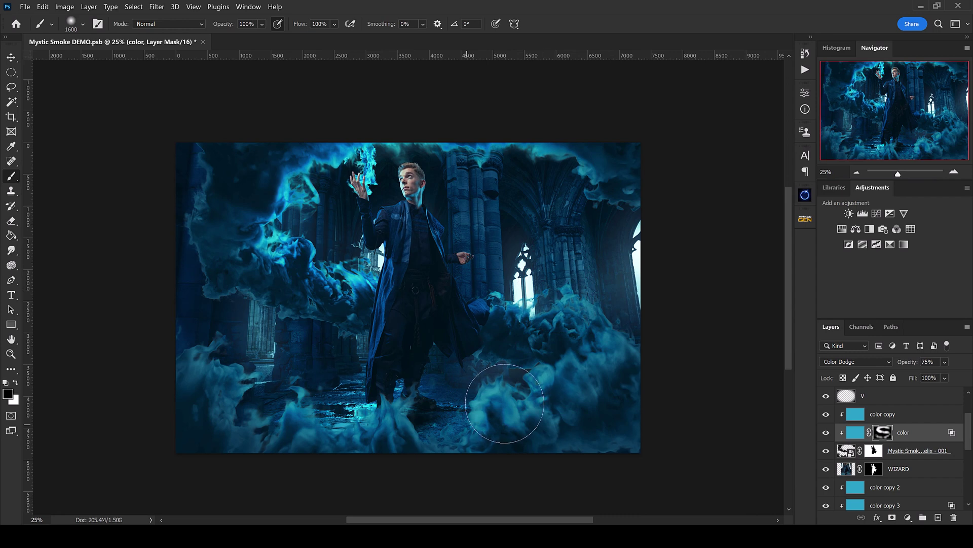
click(827, 433)
click(826, 433)
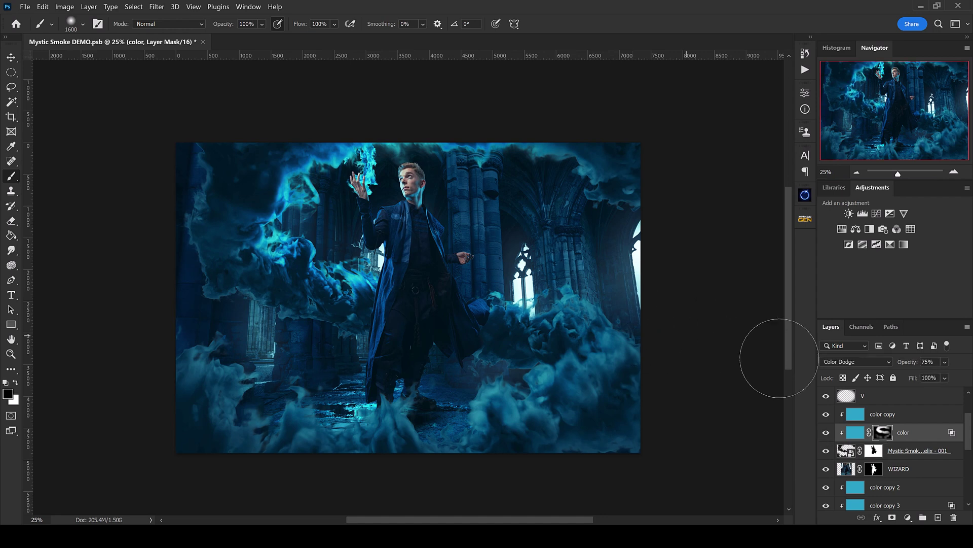
- Create a new layer named HL above the WIZARD layer and clipped to it
drag(791, 357, 789, 324)
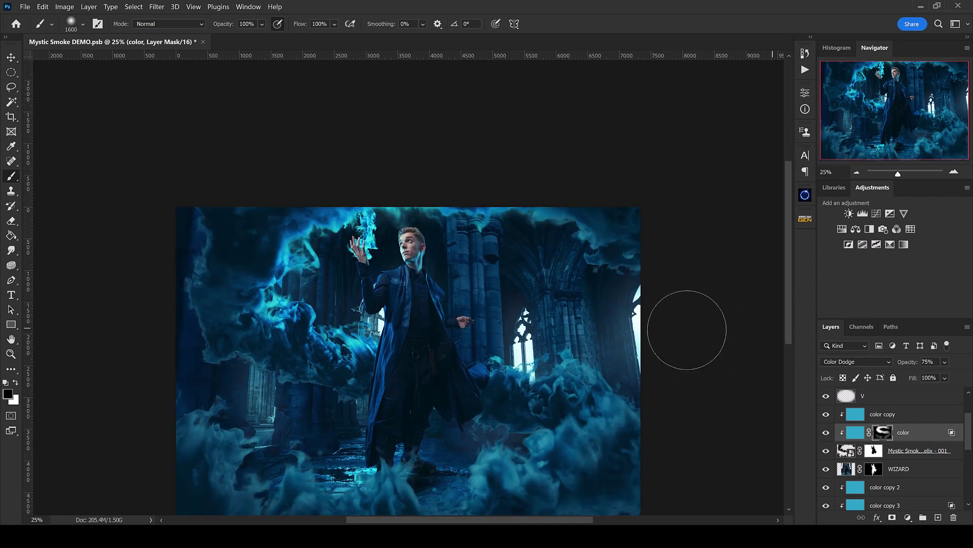
key(ctrl+plus)
key(ctrl+plus)
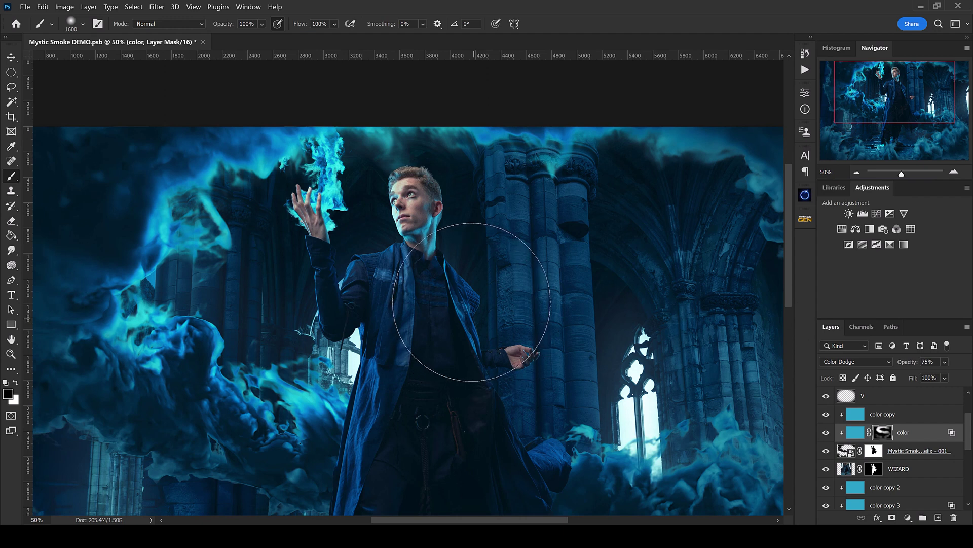
key(v)
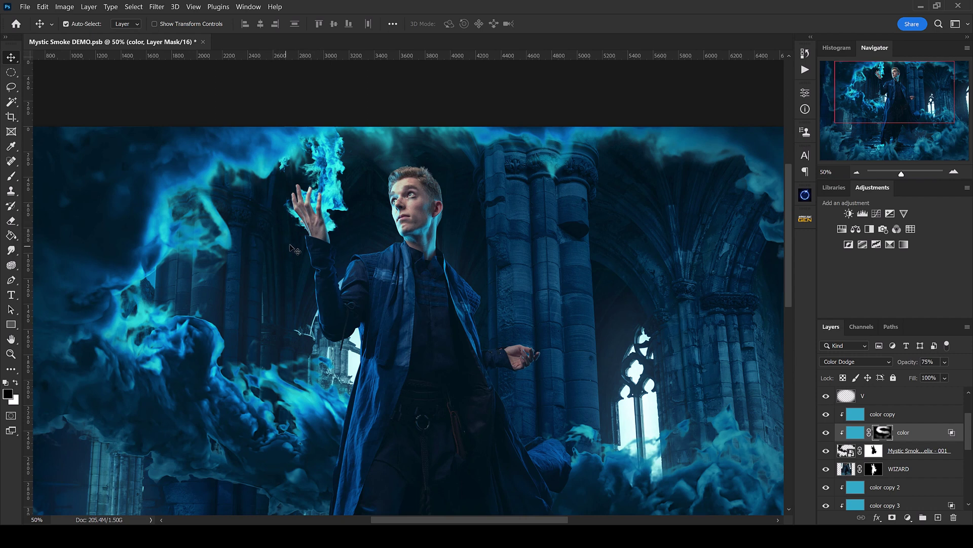
key(ctrl+plus)
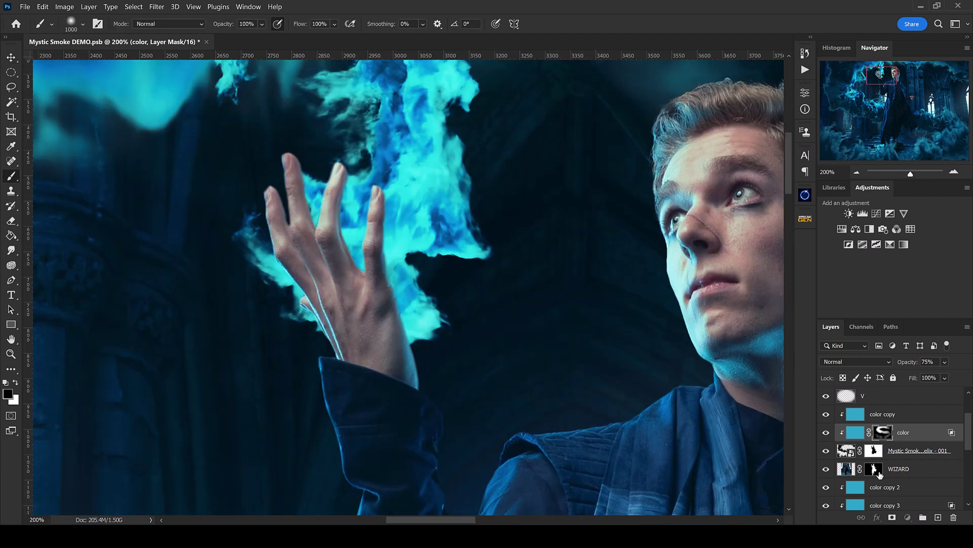
click(892, 472)
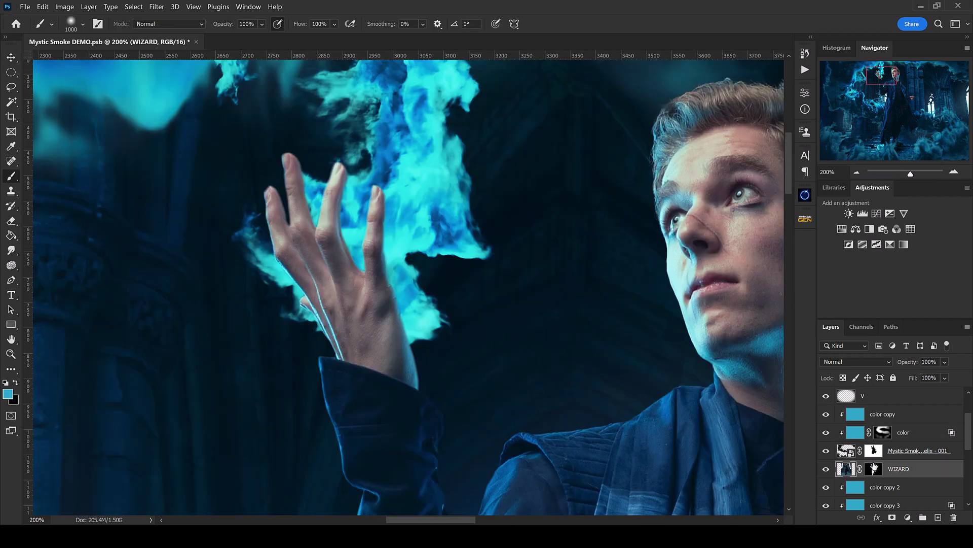
key(ctrl+shift+n)
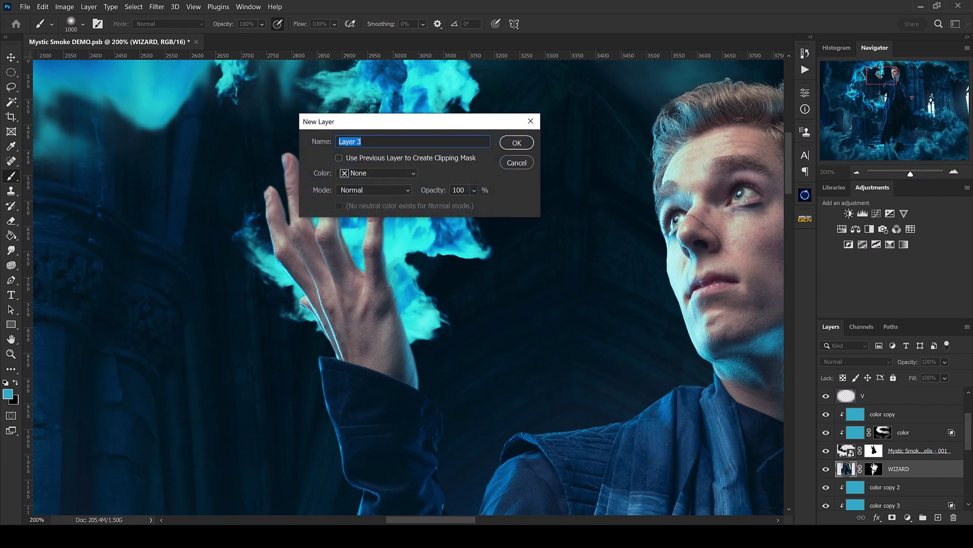
text(HL)
click(339, 158)
click(522, 143)
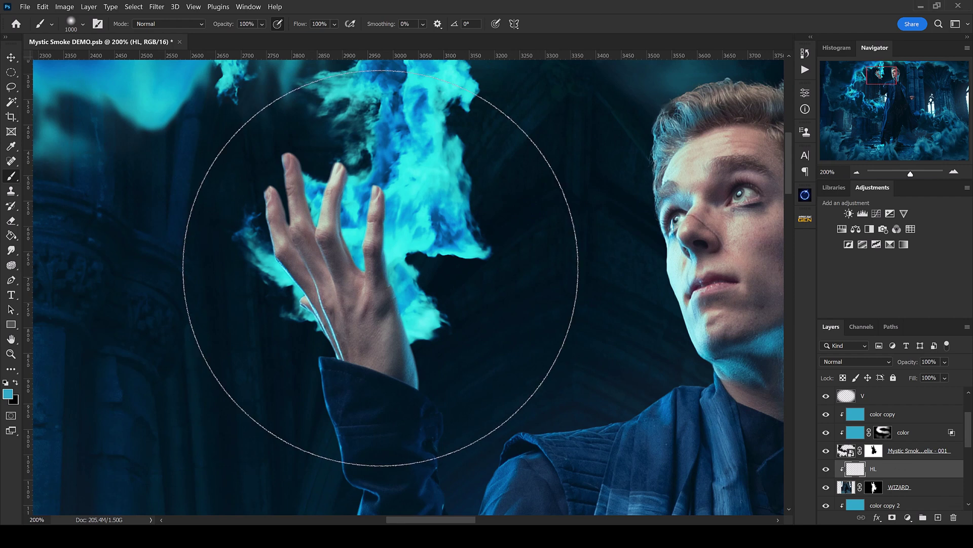
- Reduce the brush size to 40 px and sample a bright cyan from the smoke behind the raised hand as the paint color
key(bracketleft)
key(bracketleft)
key(bracketleft)
key(bracketleft)
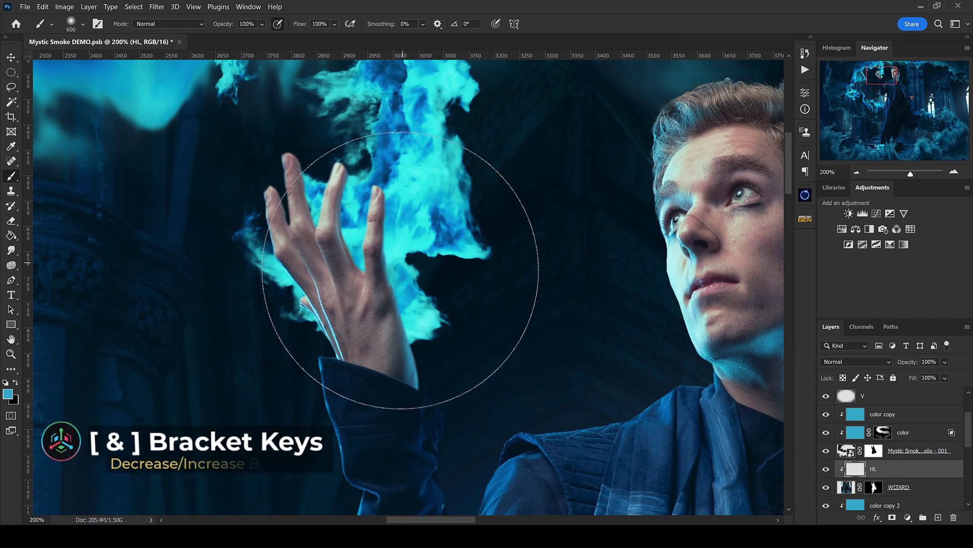
key(bracketleft)
key(bracketleft)
key(bracketleft)
key(bracketleft)
key(bracketleft)
key(bracketleft)
key(bracketleft)
key(bracketleft)
key(bracketleft)
key(bracketleft)
key(bracketleft)
key(bracketleft)
key(bracketleft)
key(bracketleft)
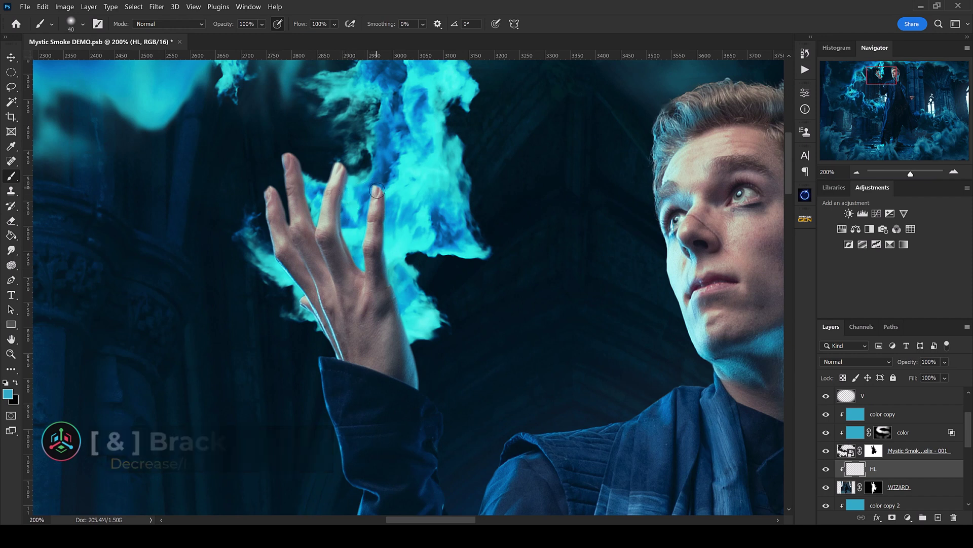
key(i)
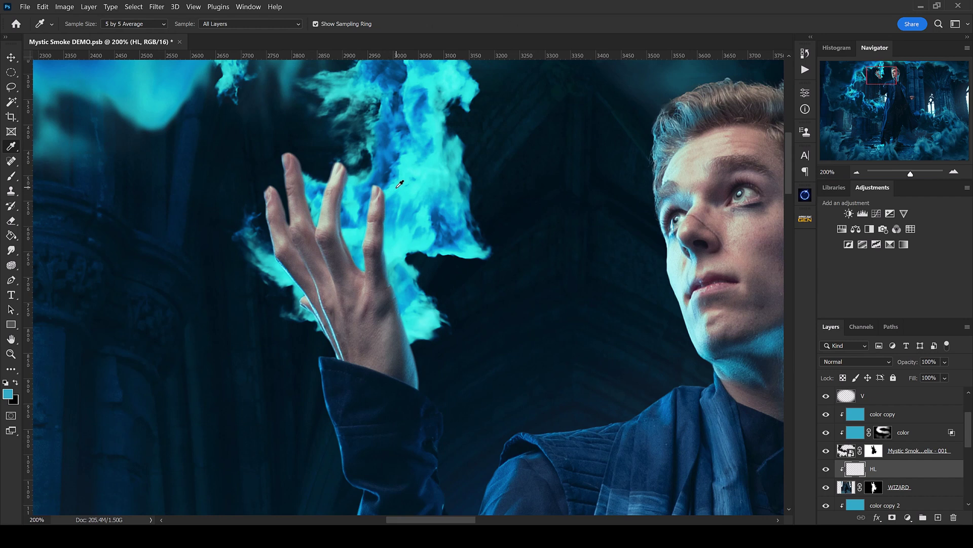
click(398, 185)
key(b)
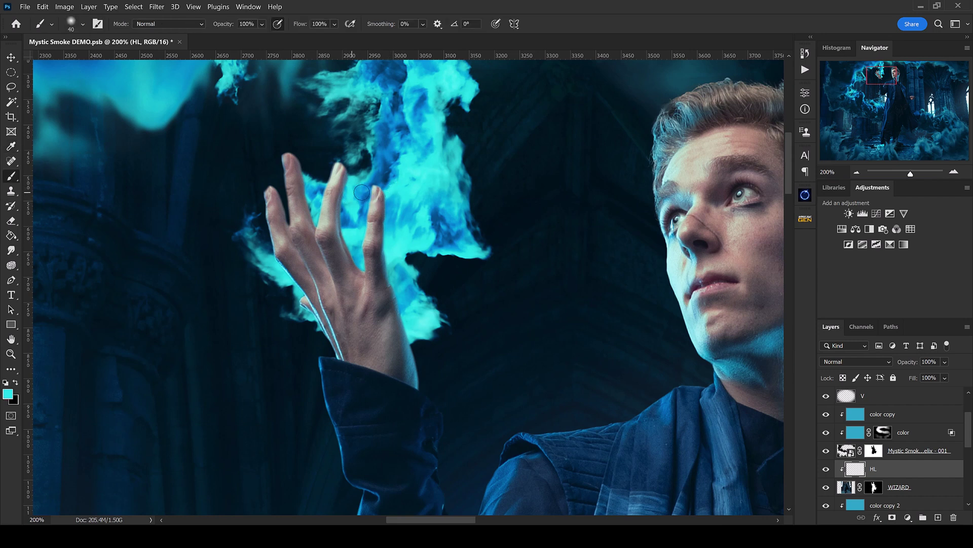
- Paint cyan highlights on the HL layer along the edges of the raised hand's fingers and wrist, adjusting the soft brush between 30 and 70 px
key(bracketleft)
mouse_move(383, 205)
mouse_down()
mouse_move(385, 276)
mouse_move(399, 291)
mouse_up()
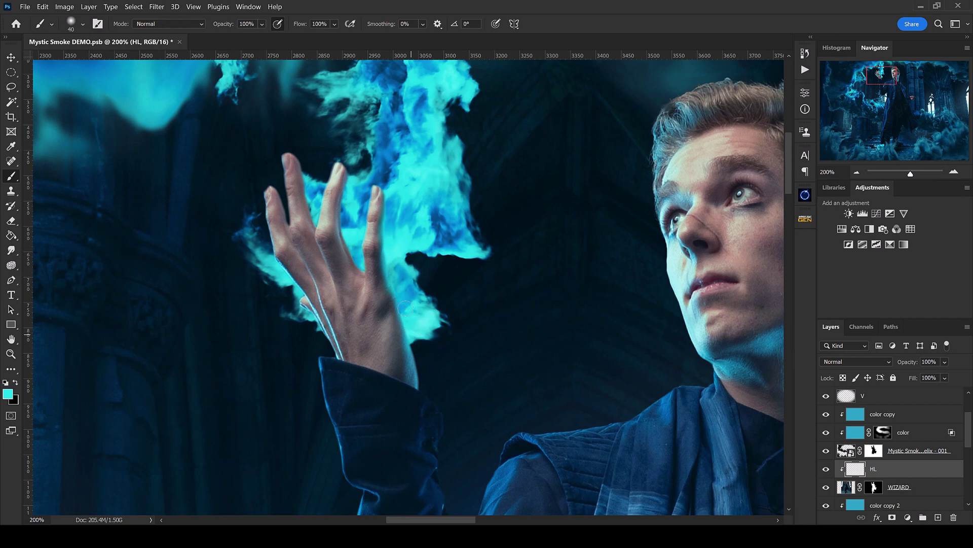
key(bracketleft)
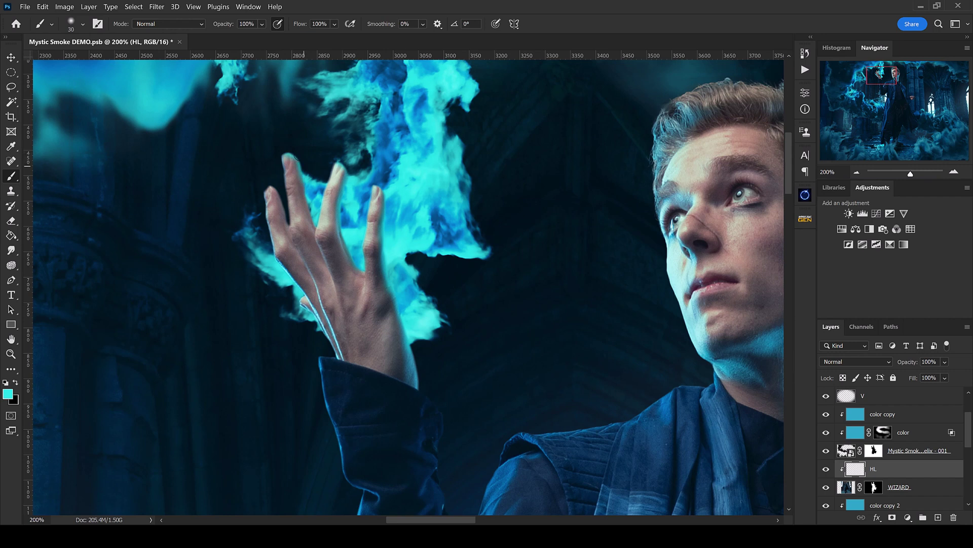
key(bracketleft)
key(bracketright)
key(bracketright)
key(bracketright)
key(bracketright)
key(bracketright)
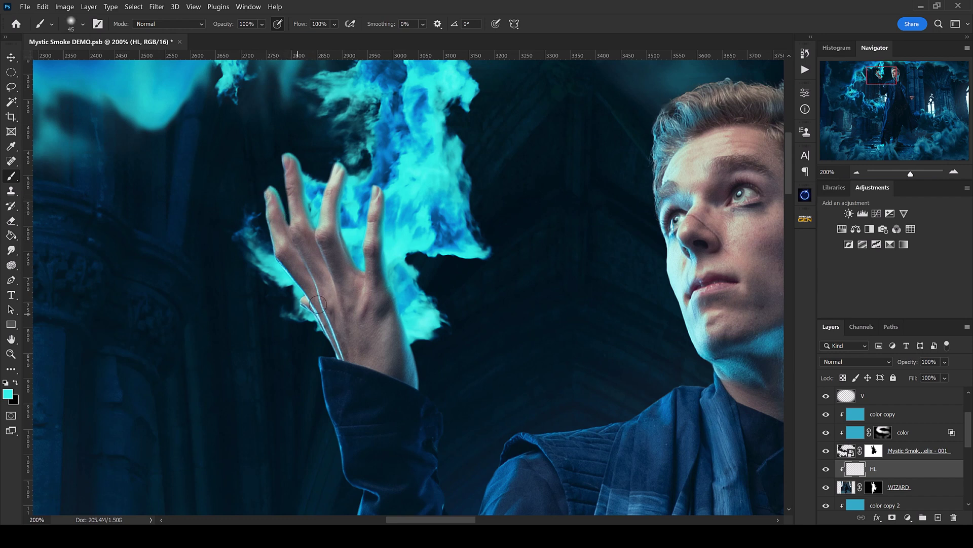
key(bracketright)
key(bracketright)
key(bracketright)
key(bracketright)
key(bracketright)
key(bracketright)
key(bracketright)
key(bracketleft)
key(bracketleft)
- Set the HL layer's blend mode to Color Dodge and compare the hand with the highlights hidden and shown
click(881, 362)
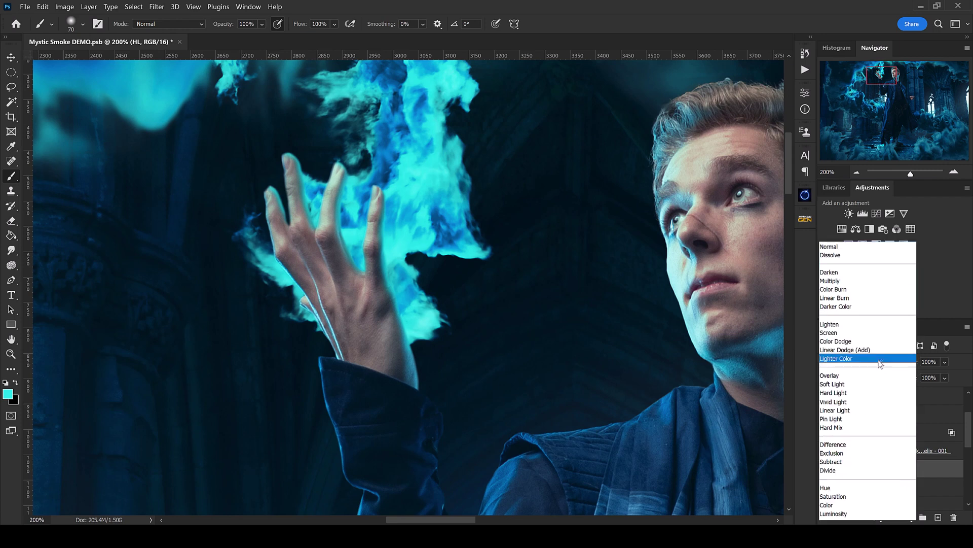
click(845, 341)
click(826, 470)
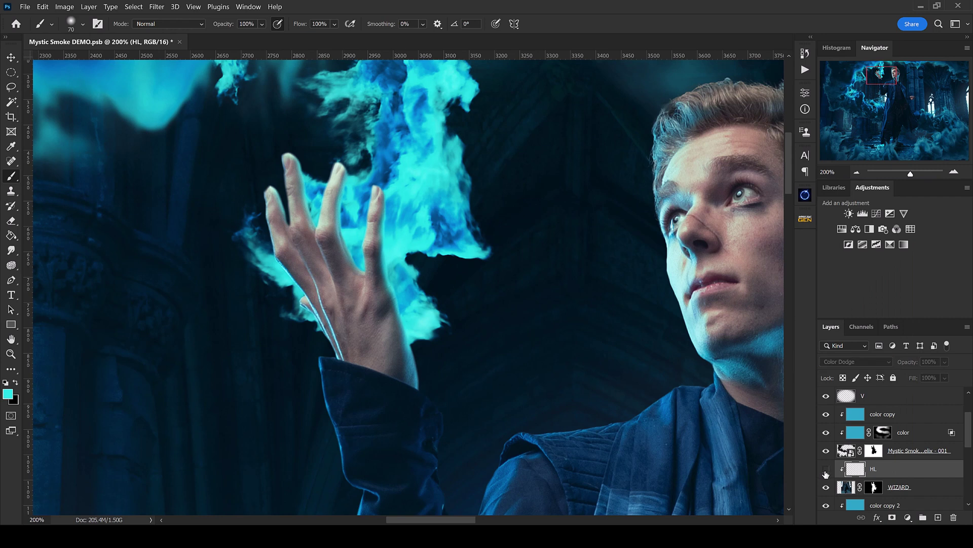
click(827, 469)
- Paint cyan highlights with a 100 px brush along the raised sleeve, the shoulder and collar, and the edge of the face and hair
key(bracketright)
key(bracketright)
key(bracketright)
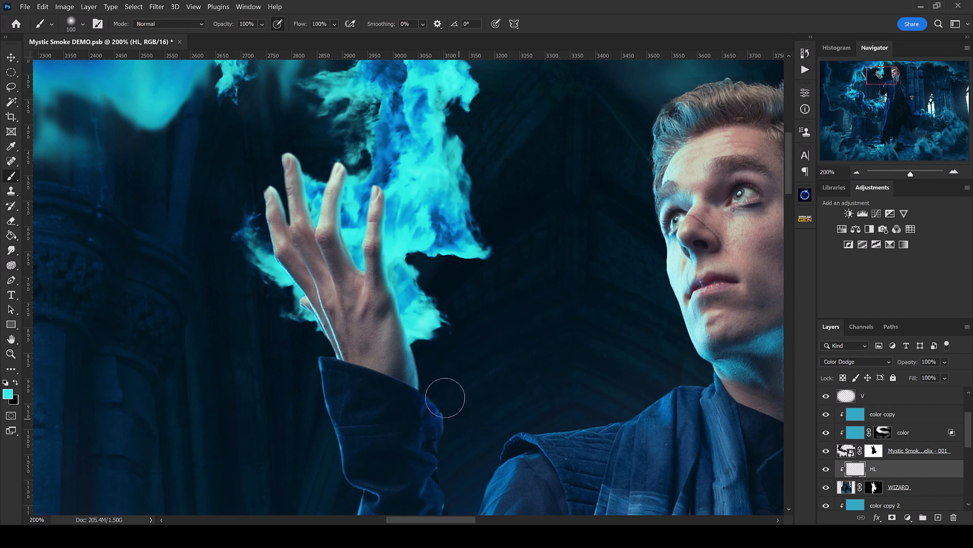
mouse_move(440, 387)
mouse_down()
mouse_move(460, 435)
mouse_move(459, 492)
mouse_up()
mouse_move(511, 413)
mouse_down()
mouse_move(609, 403)
mouse_move(689, 373)
mouse_up()
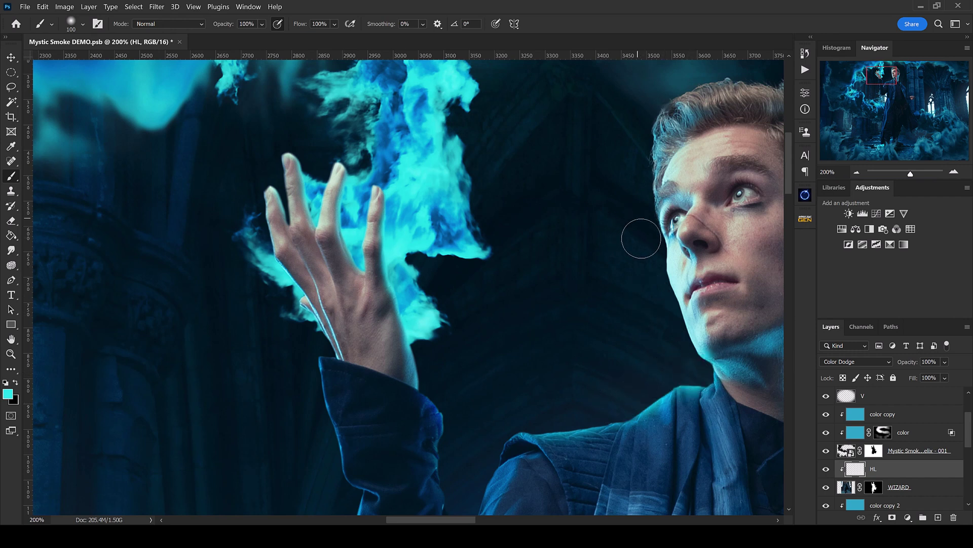
mouse_move(628, 152)
mouse_down()
mouse_move(657, 89)
mouse_move(644, 94)
mouse_move(663, 59)
mouse_up()
- Enlarge the brush to 400 px and compare the whole wizard with the HL layer hidden and shown
key(ctrl+minus)
key(ctrl+minus)
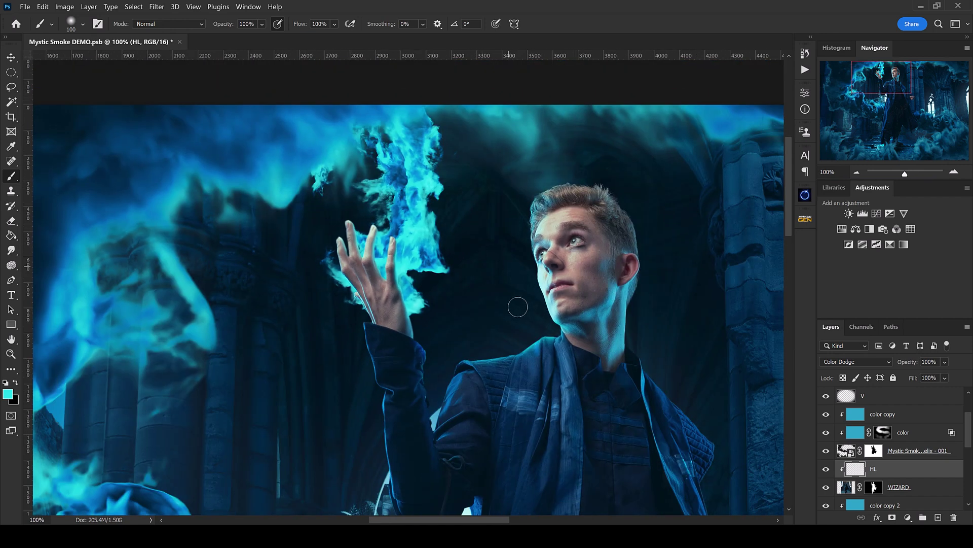
key(bracketright)
key(bracketright)
key(bracketright)
key(bracketright)
key(bracketright)
key(bracketright)
key(bracketright)
click(826, 468)
click(827, 470)
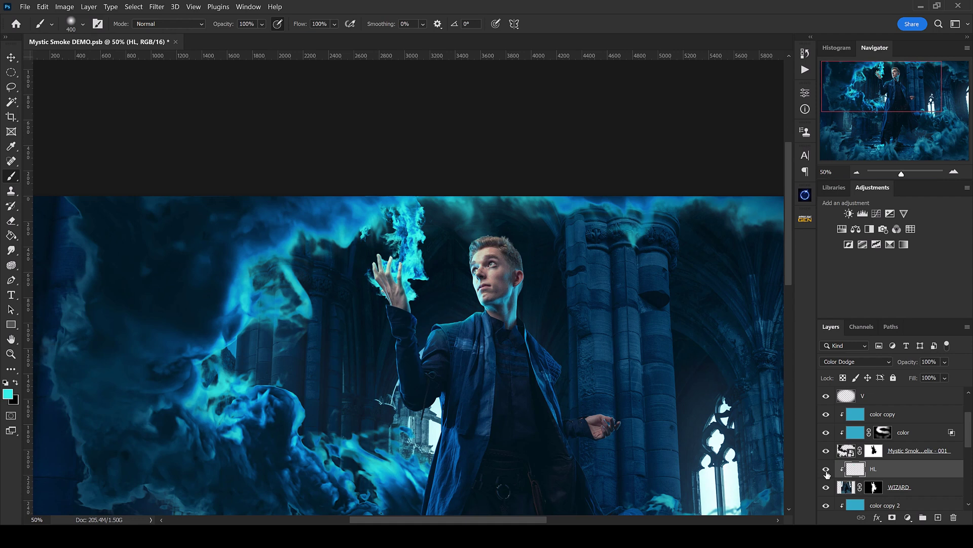
- Switch to Adobe Bridge and place Mystic Smoke Ground Patches - 024 from the Ground Patches folder over the wizard's lower body
click(11, 58)
key(ctrl+0)
click(390, 437)
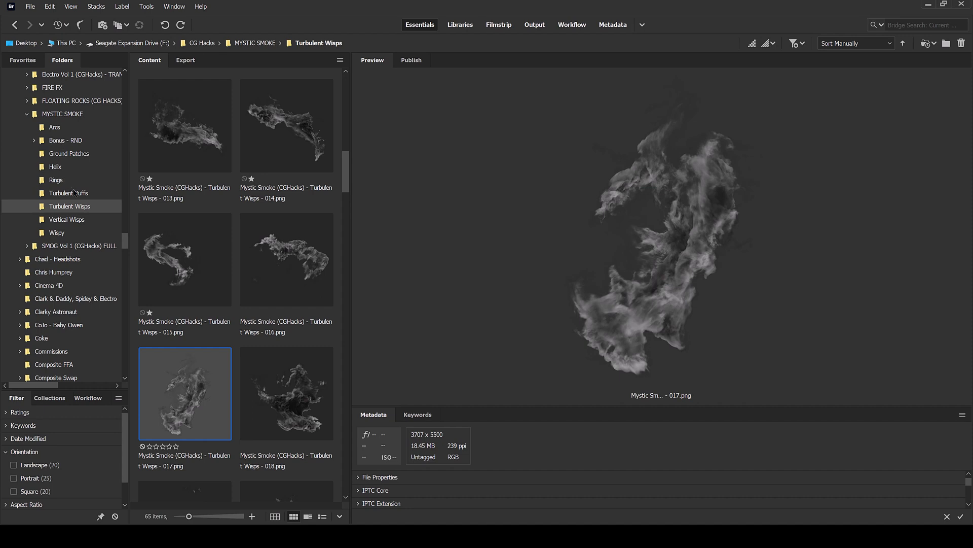
click(67, 154)
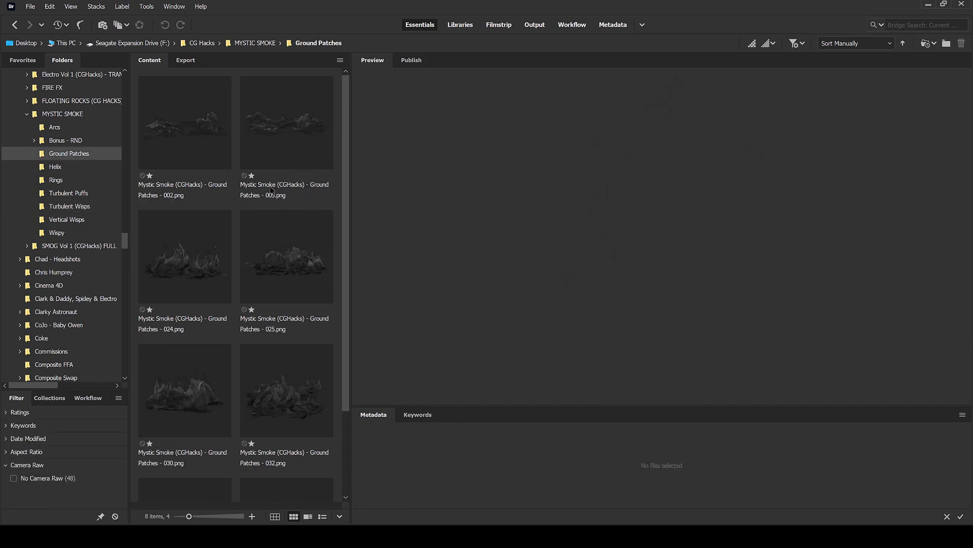
scroll(341, 211, down, 1)
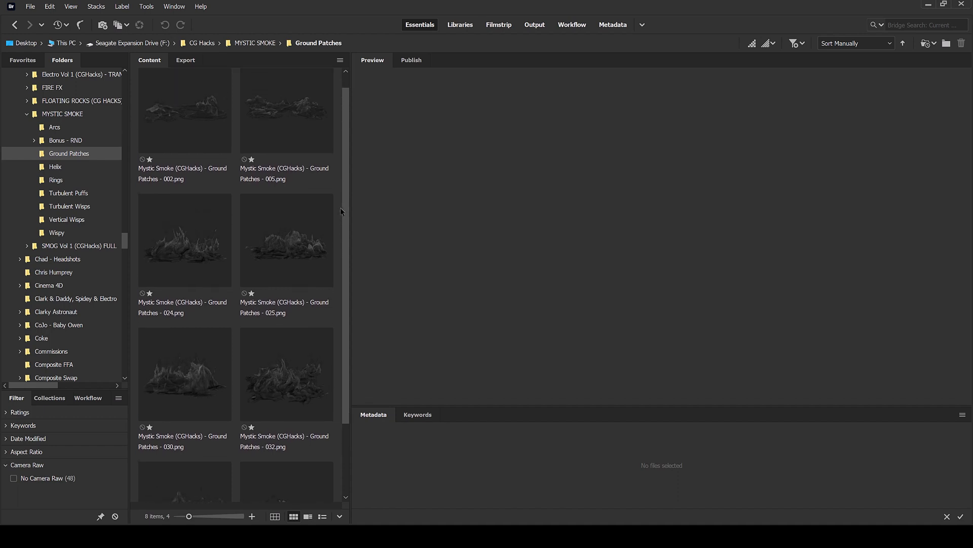
click(197, 269)
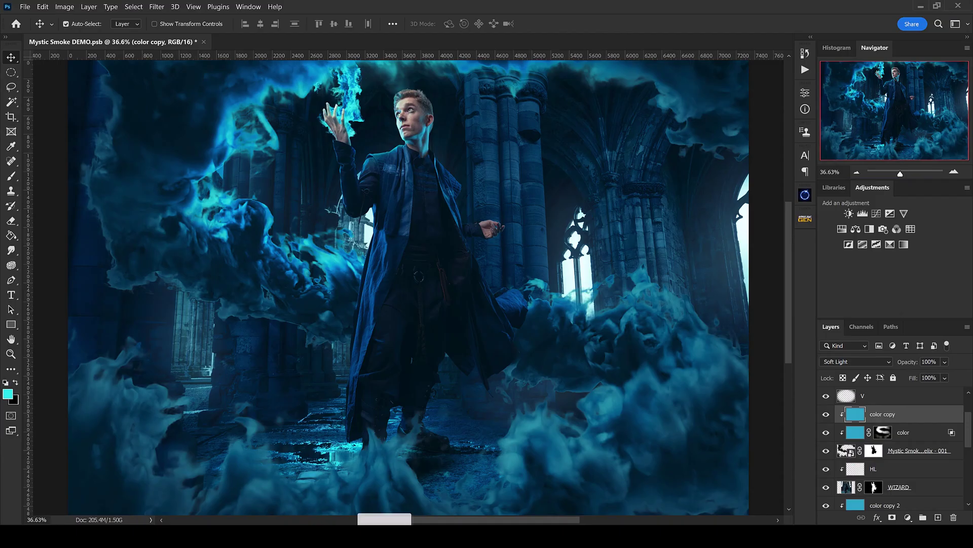
drag(384, 519, 385, 439)
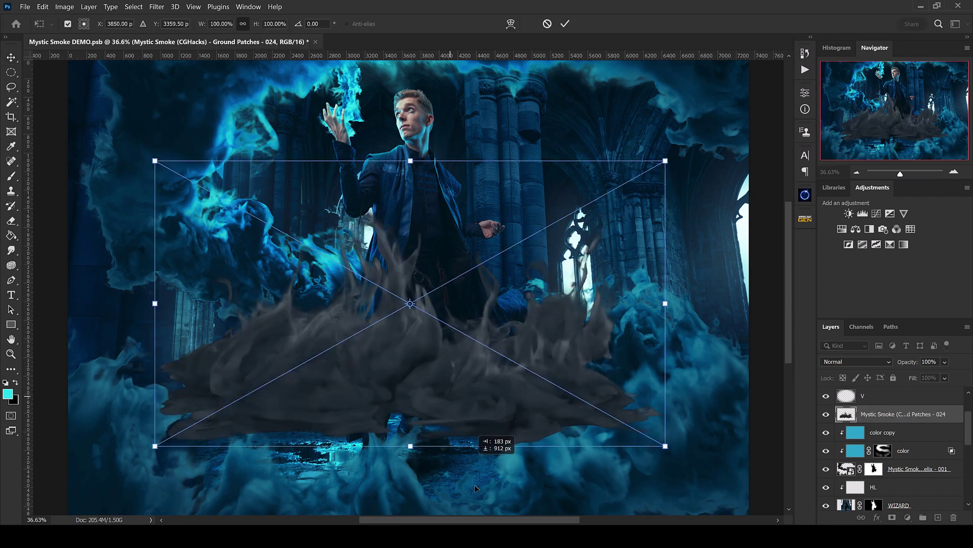
- Move the ground patch layer below the Helix smoke layer, scale it to 81.96%, and position it at the wizard's feet
key(ctrl+minus)
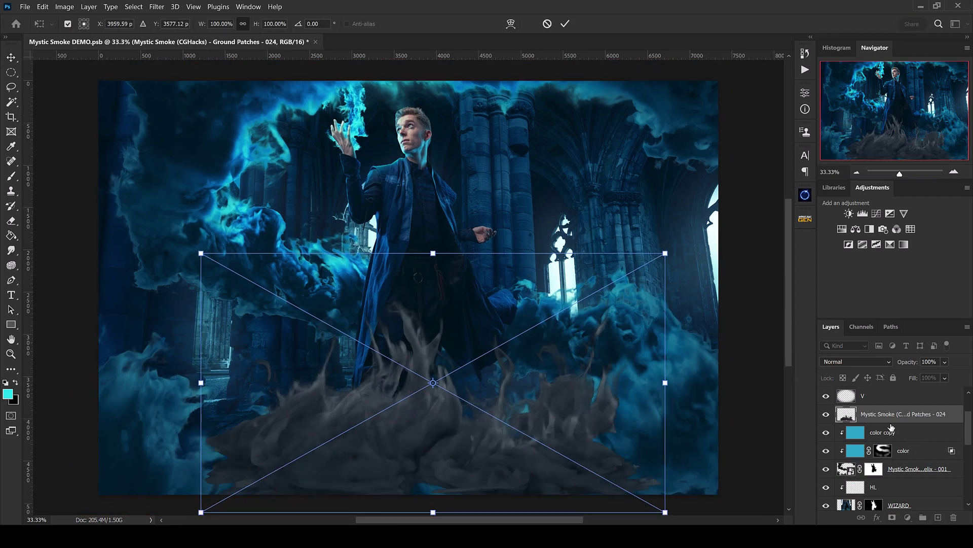
drag(897, 414, 831, 479)
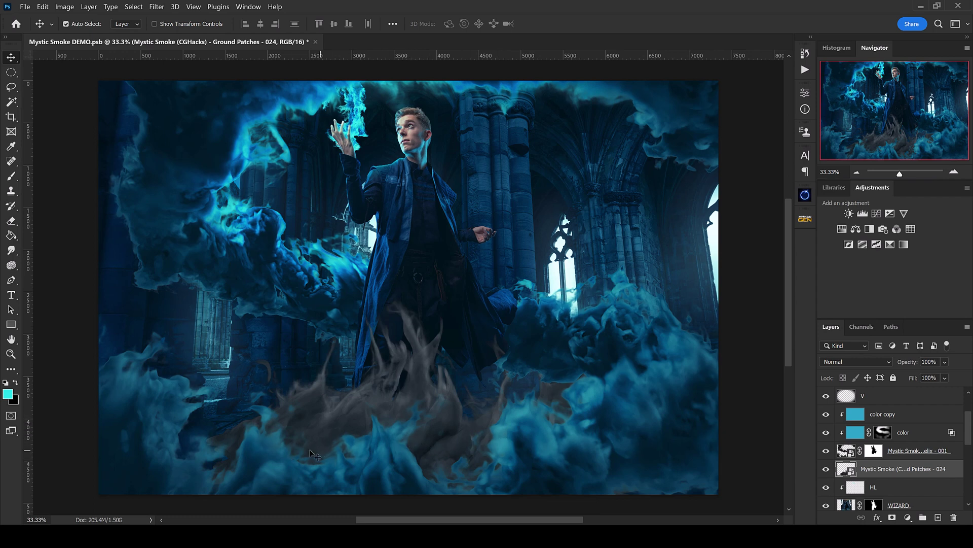
key(ctrl+t)
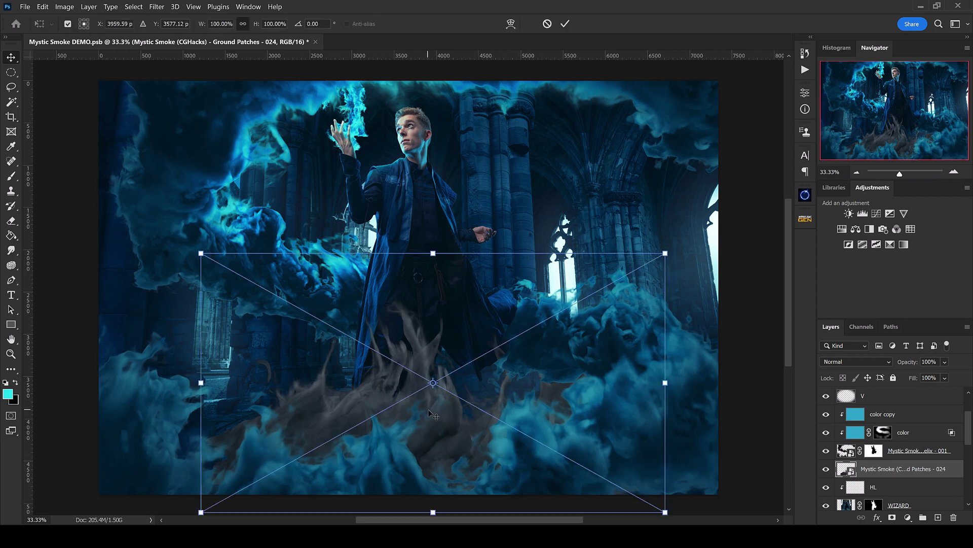
drag(201, 261, 262, 300)
drag(456, 387, 467, 391)
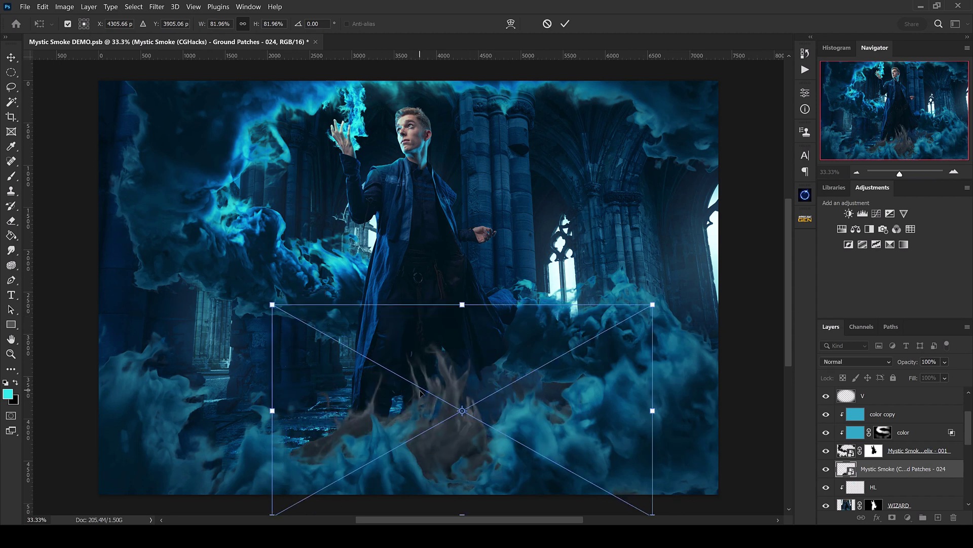
key(Return)
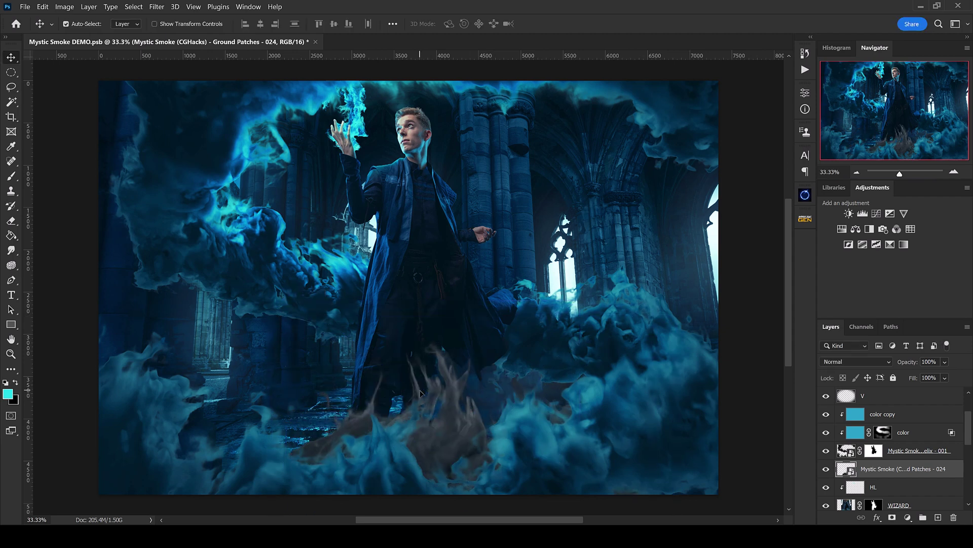
- Duplicate the color copy layer directly above the ground patch smoke, clip it to that smoke, and compare the tint off and on
click(866, 362)
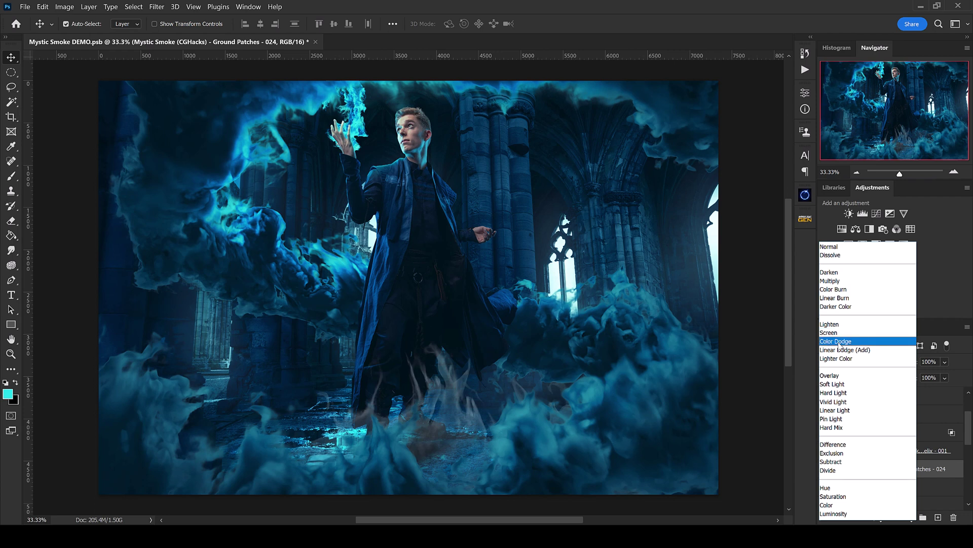
key(Escape)
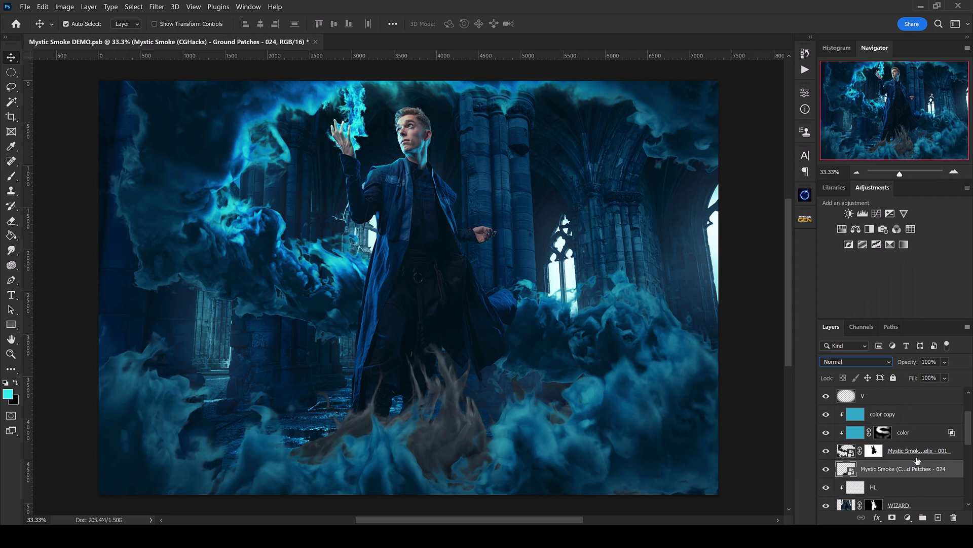
click(891, 415)
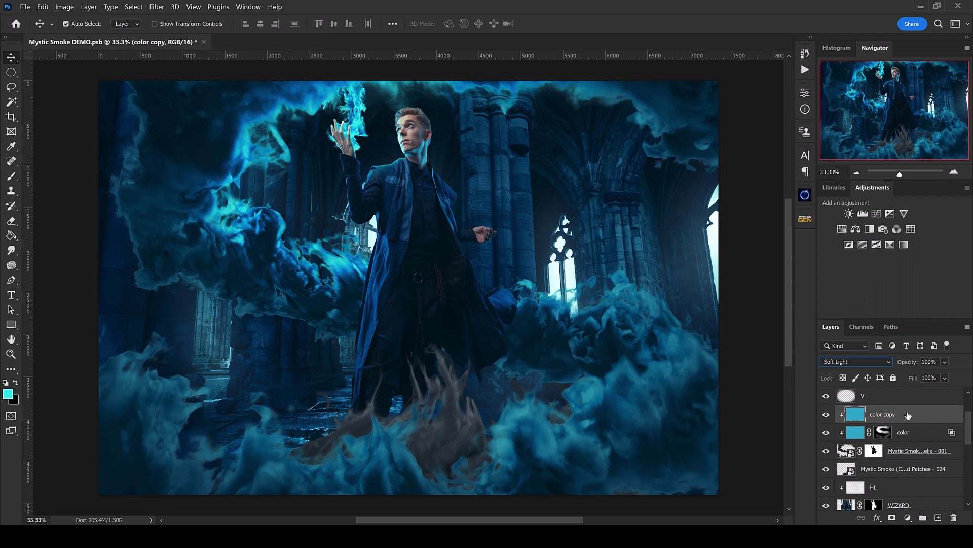
drag(901, 419, 899, 470)
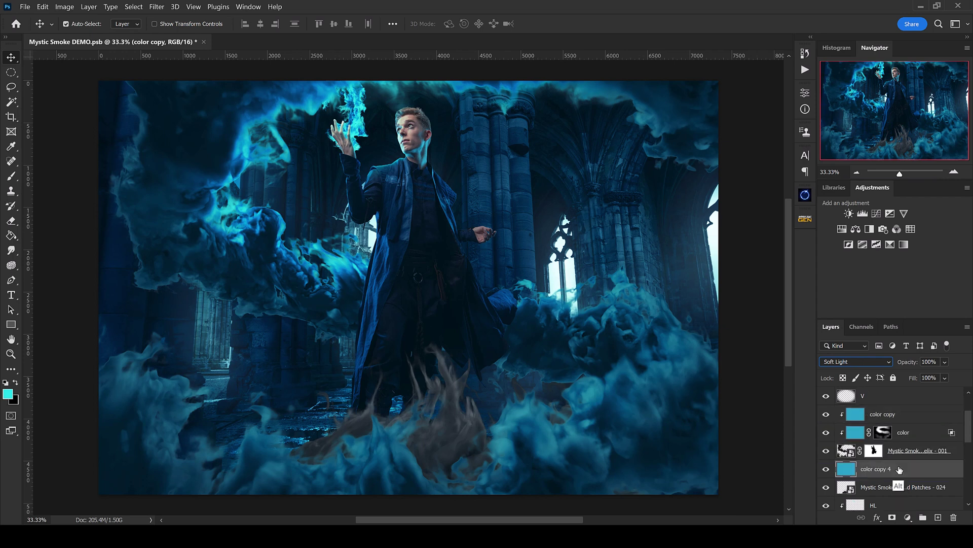
right_click(899, 469)
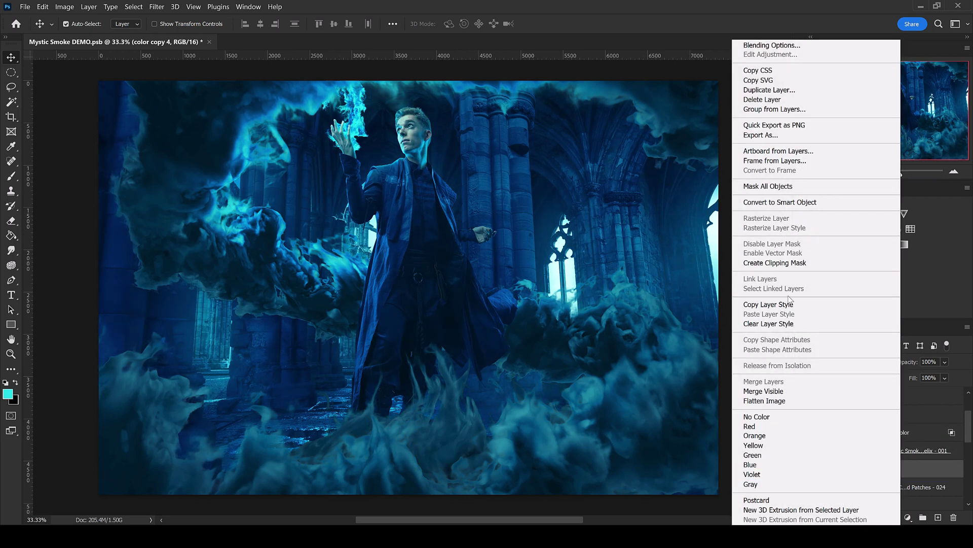
click(794, 267)
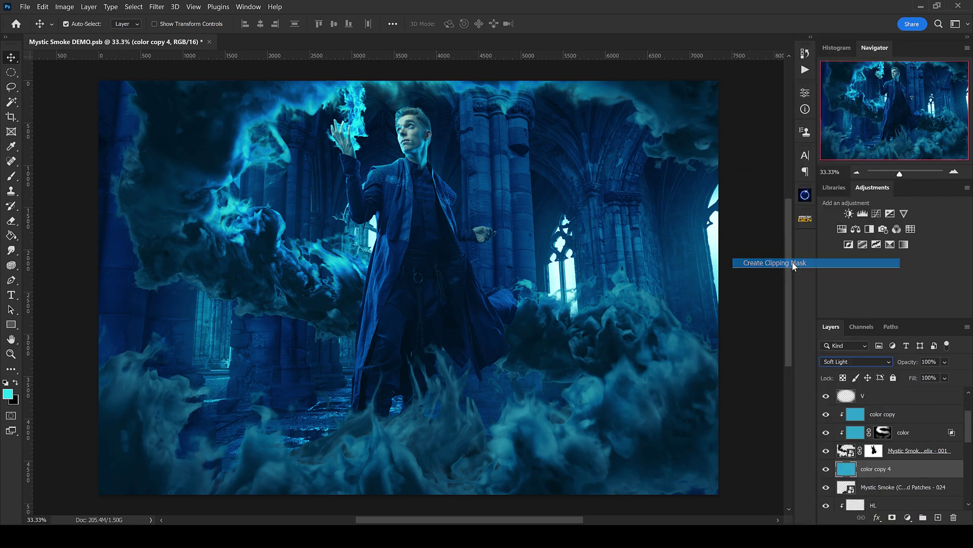
click(827, 470)
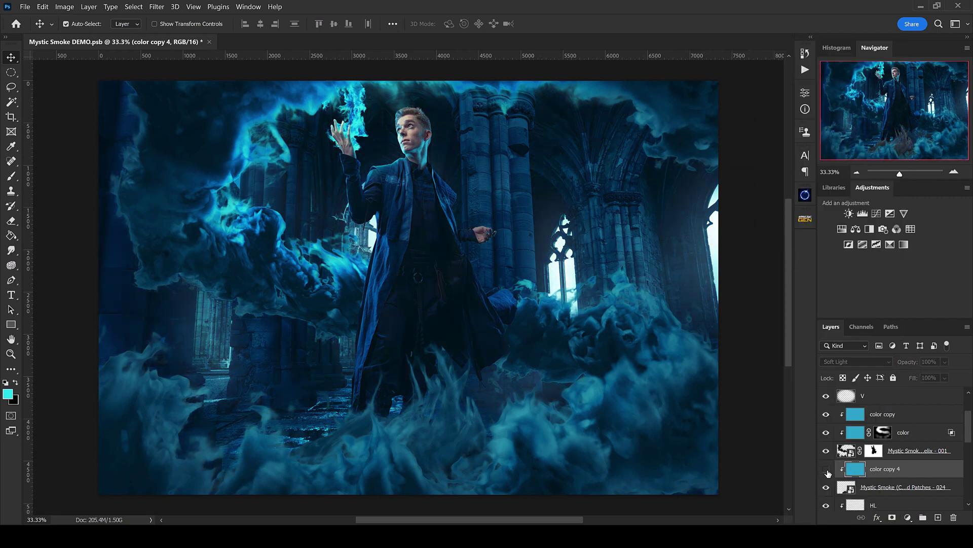
click(827, 470)
- Fill the color copy 4 layer with a deeper blue sampled from the wizard's coat and lower its opacity to 66%
key(i)
key(alt+i)
key(Escape)
click(337, 304)
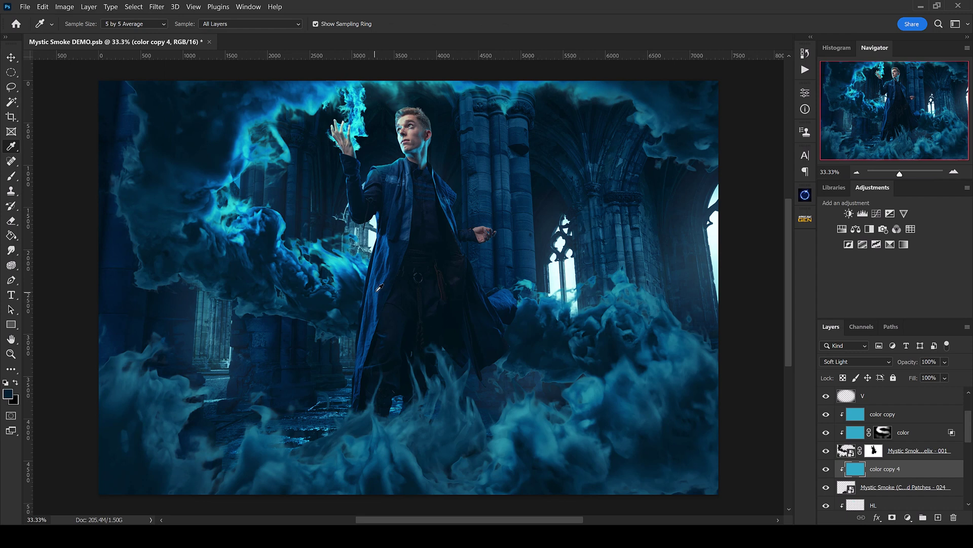
click(377, 281)
click(11, 236)
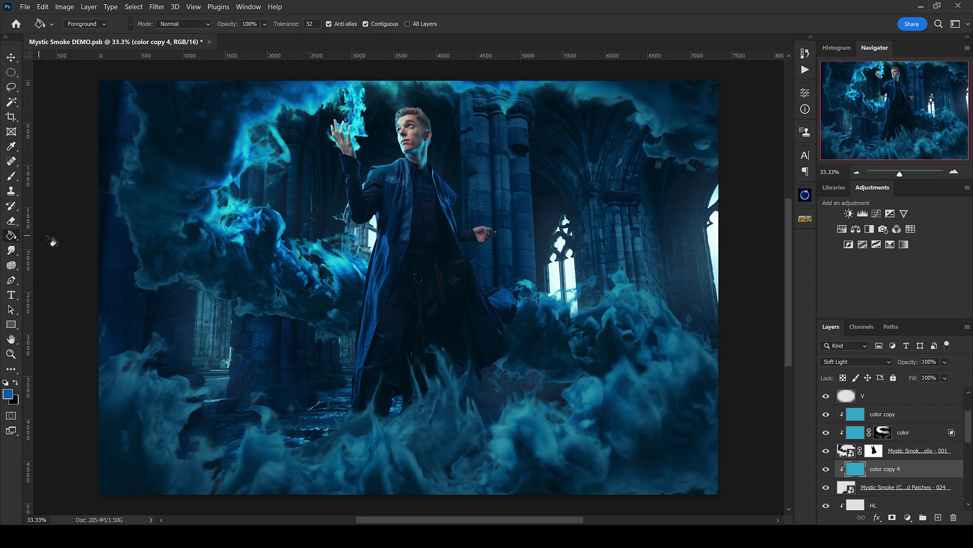
click(451, 430)
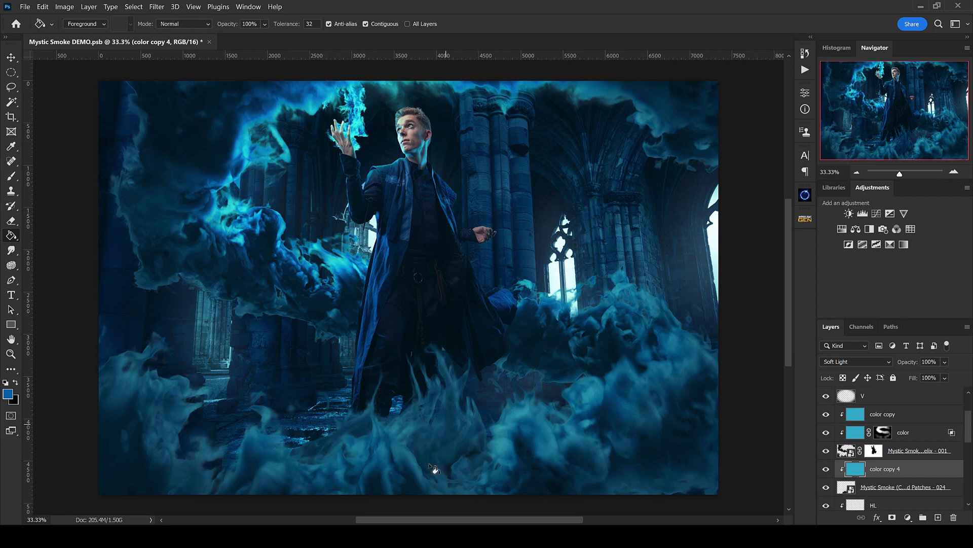
click(435, 469)
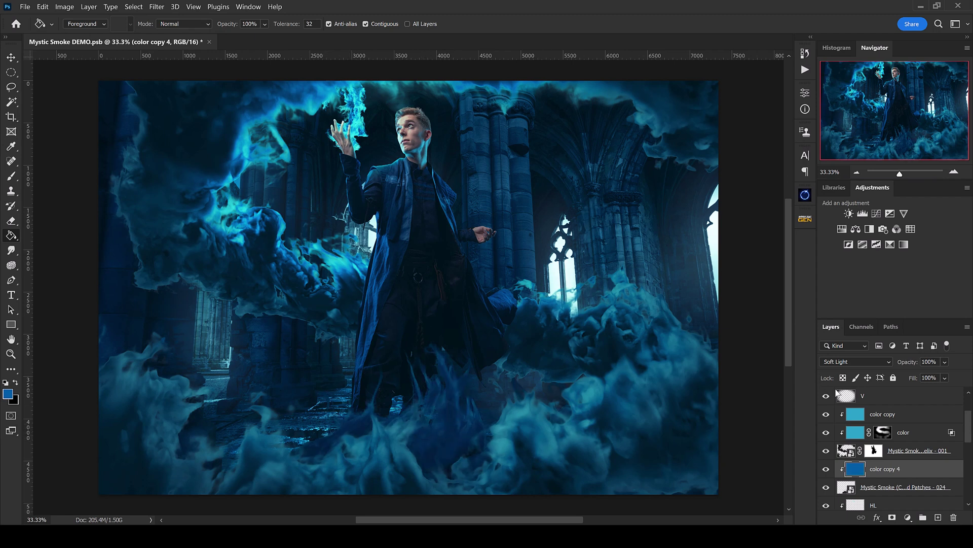
click(945, 378)
drag(958, 378, 956, 379)
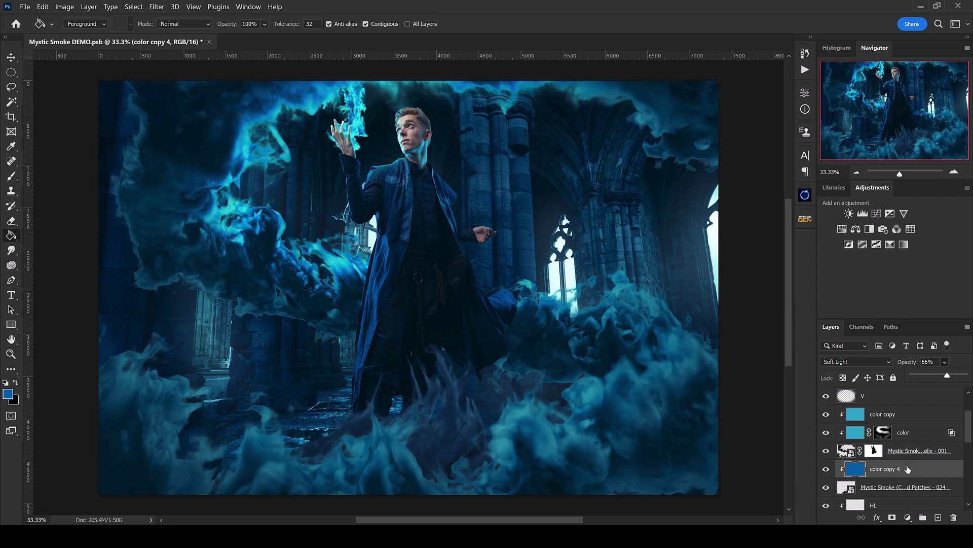
- Group the layers from the Ground Patches smoke up to color copy and name the group MYSTIC SMOKE
key(v)
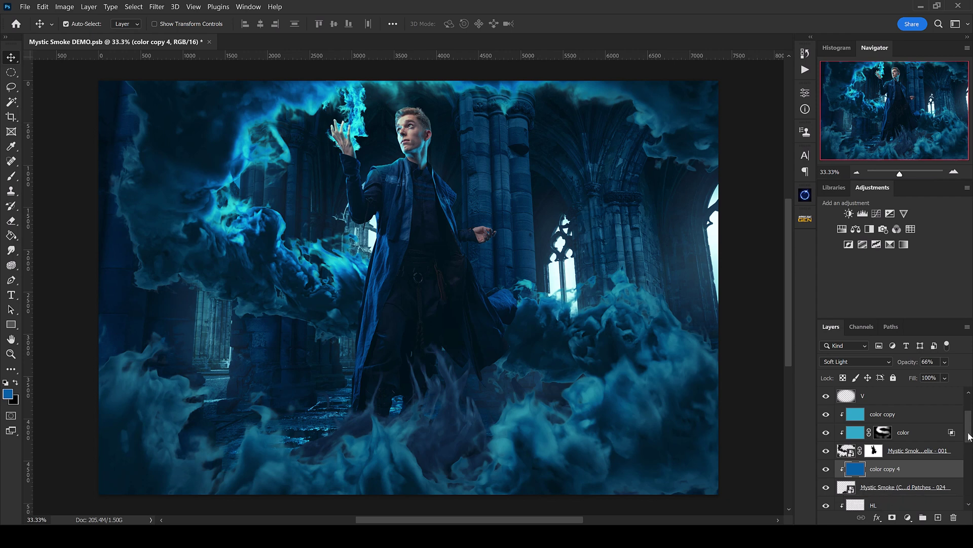
scroll(968, 436, down, 1)
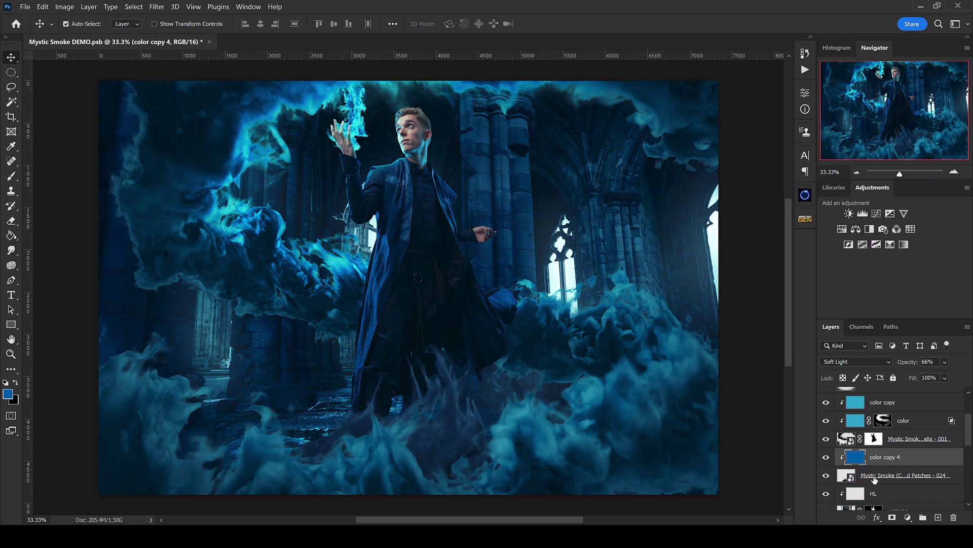
click(875, 479)
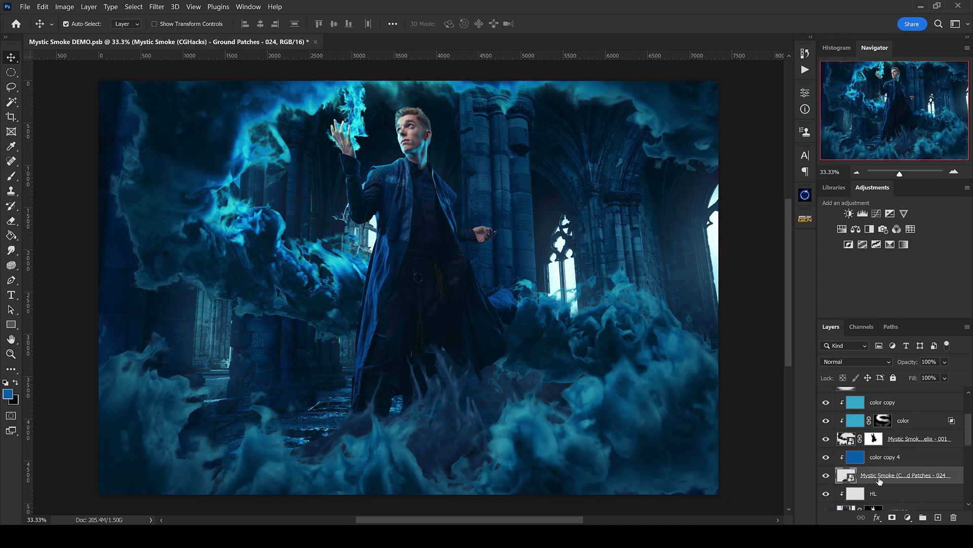
drag(970, 440, 970, 428)
key(shift)
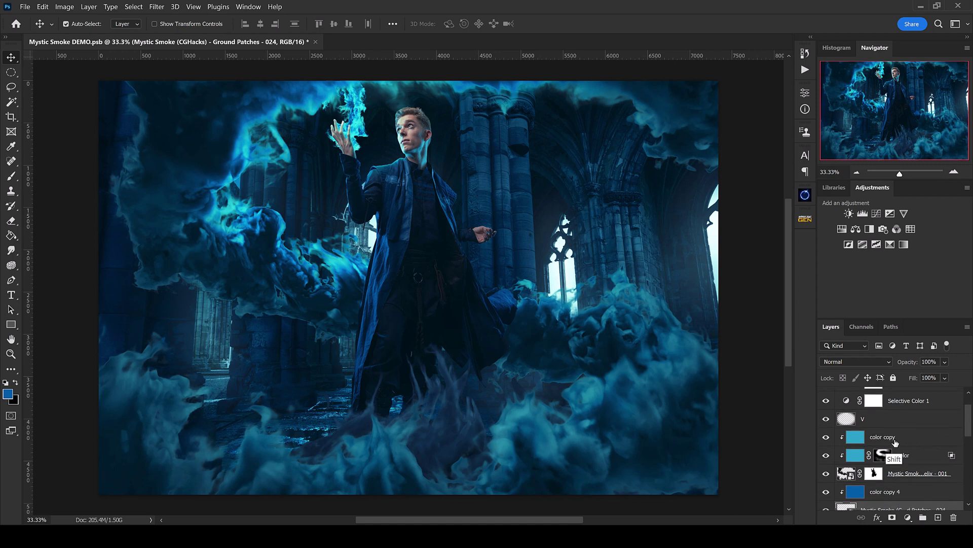
shift+click(905, 440)
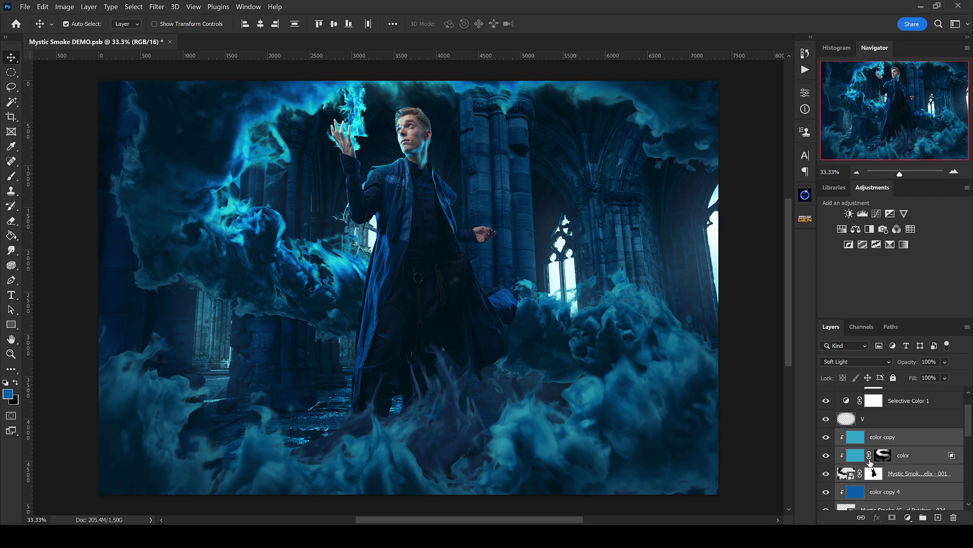
key(ctrl+g)
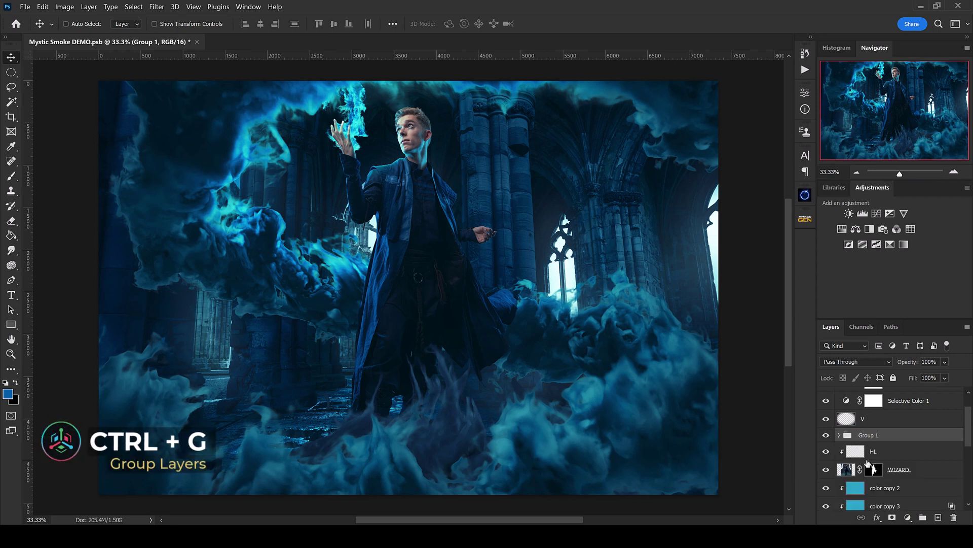
double_click(869, 435)
text(S)
text(YSTIC SMO)
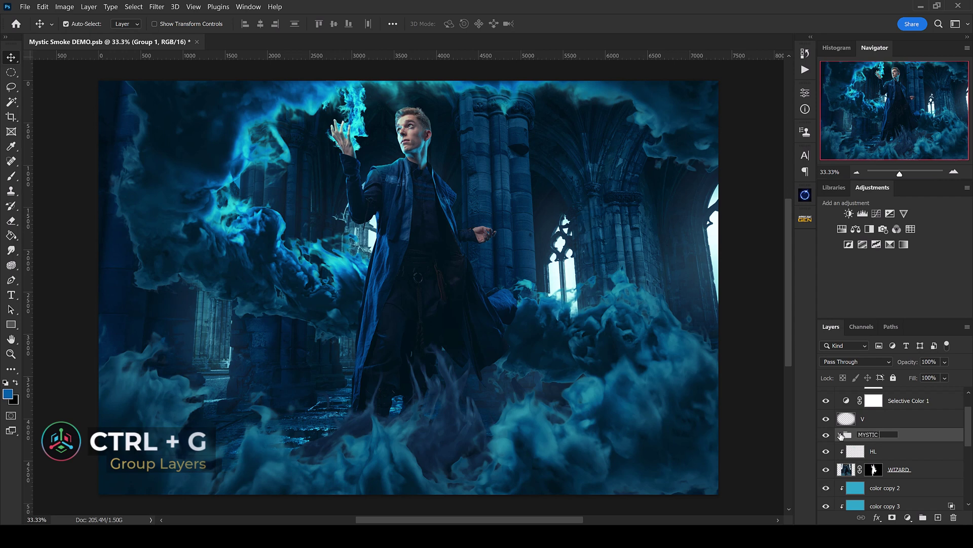
key(Return)
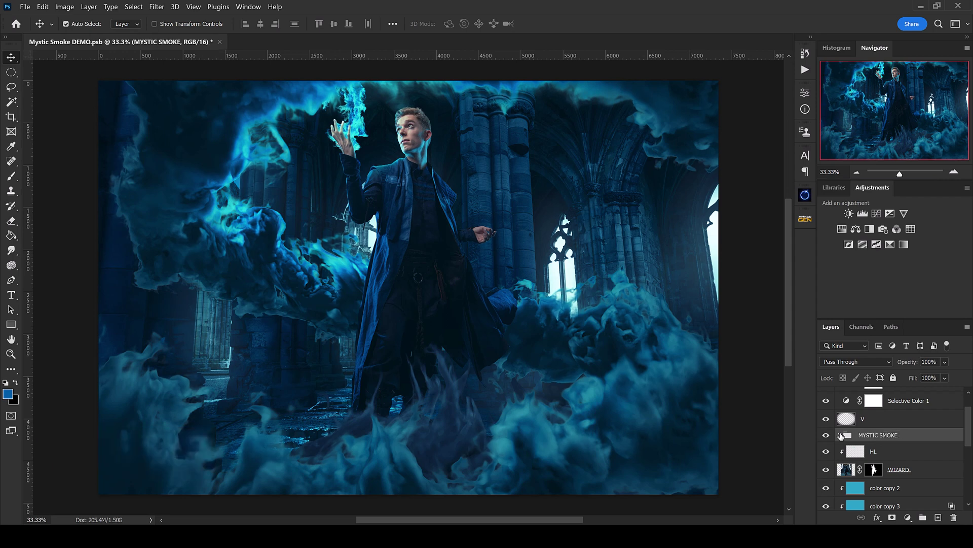
- Try the Screen blend mode on the MYSTIC SMOKE group and restore its blending to Pass Through
click(866, 360)
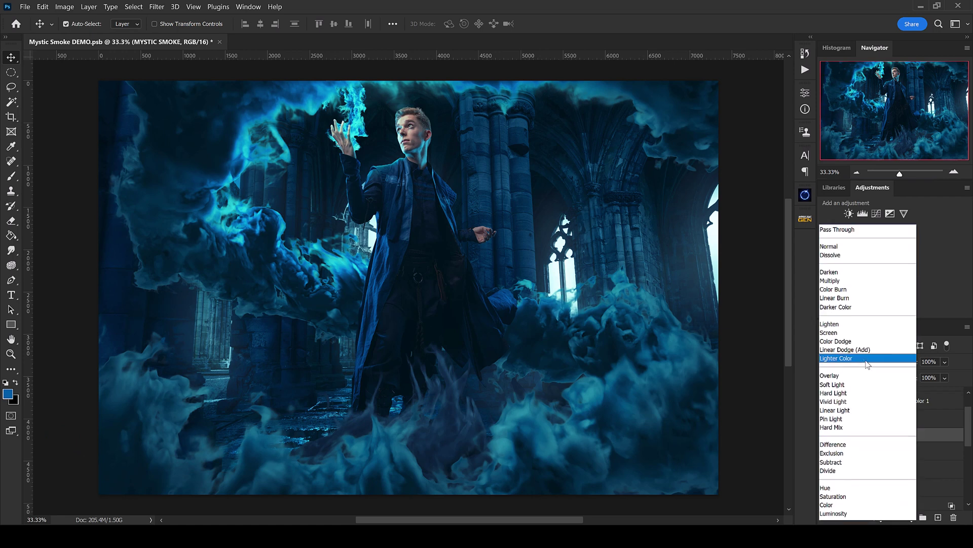
click(847, 333)
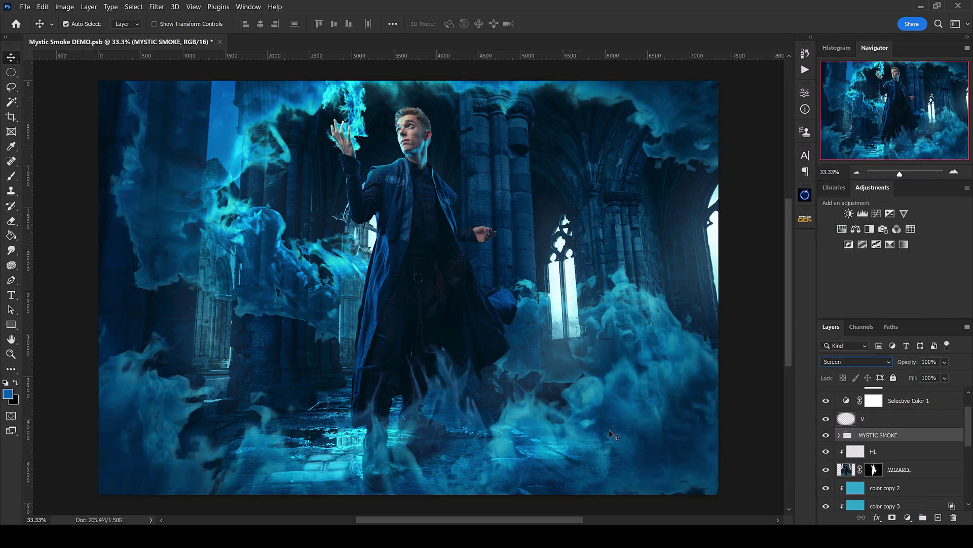
click(878, 360)
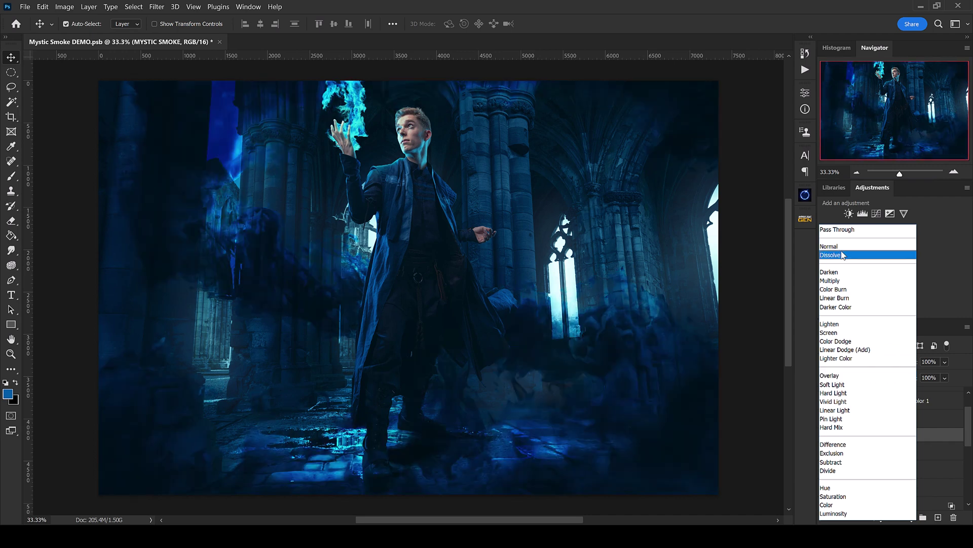
click(846, 230)
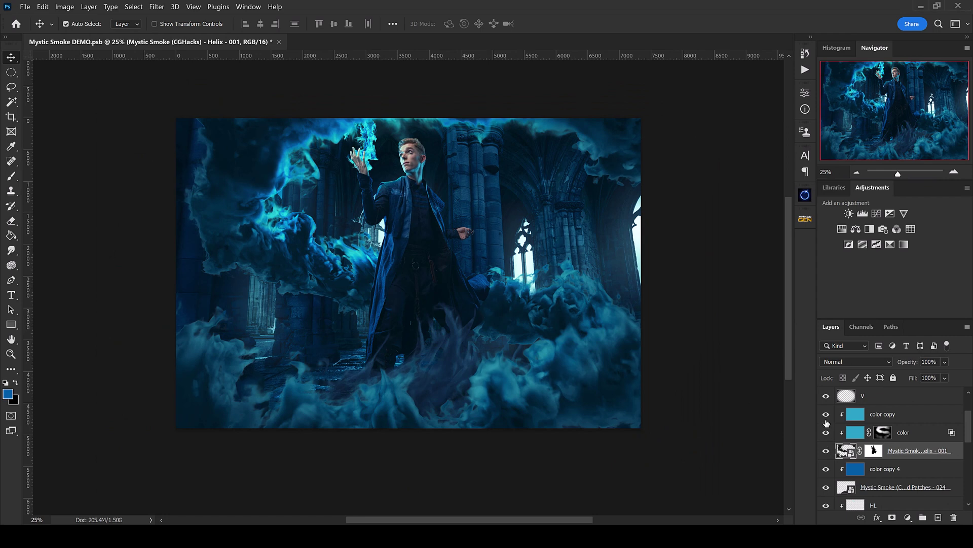
- Hide the Helix smoke and its two color layers, switch to Adobe Bridge, and place Mystic Smoke Arcs - 004 above them
drag(827, 422, 826, 450)
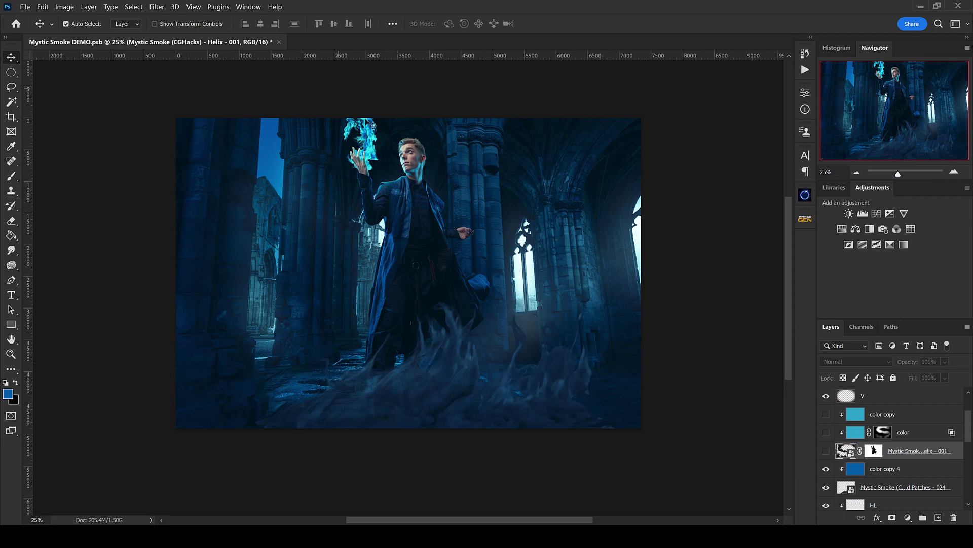
click(905, 416)
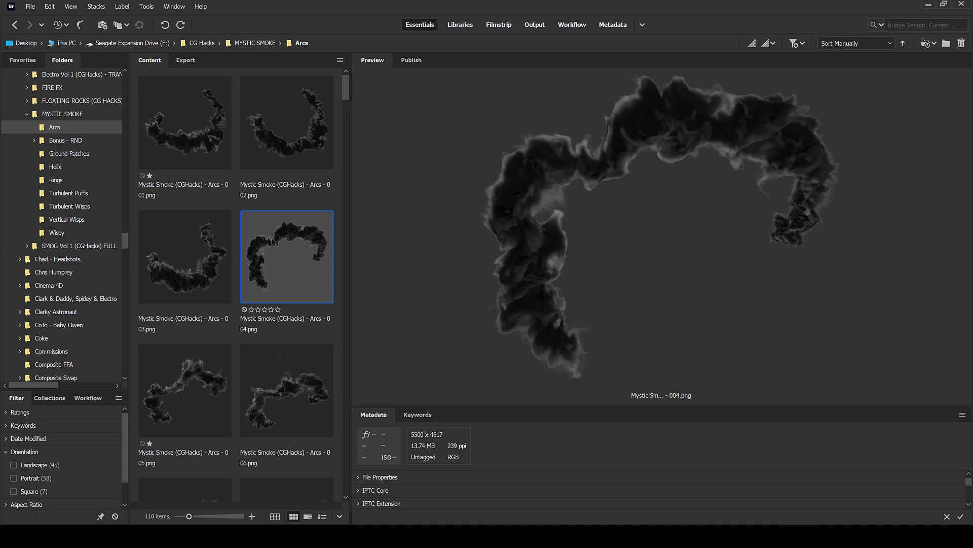
drag(276, 267, 317, 169)
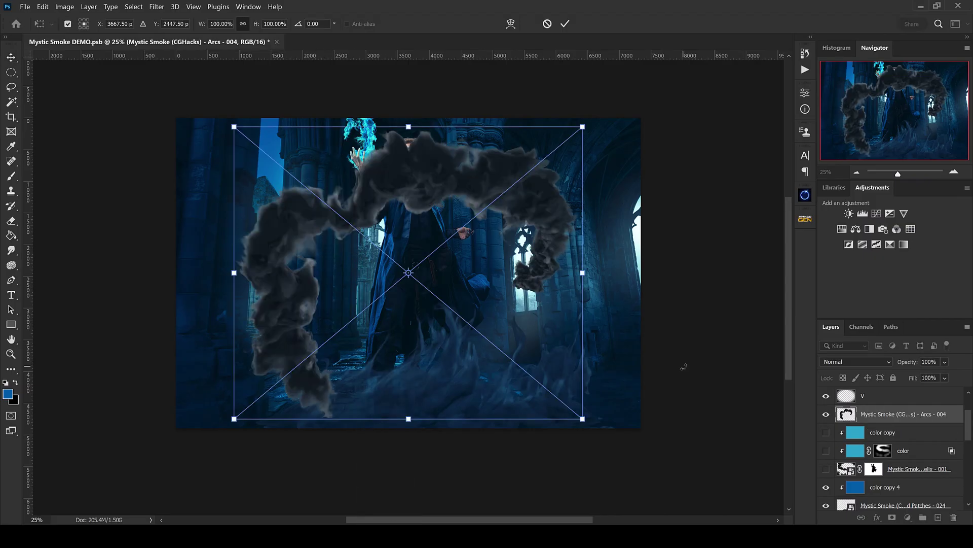
- Move the arc smoke behind the WIZARD layer, scale it to 77.44%, rotate it -37.46°, and position it curving out from his raised hand
drag(883, 507, 895, 458)
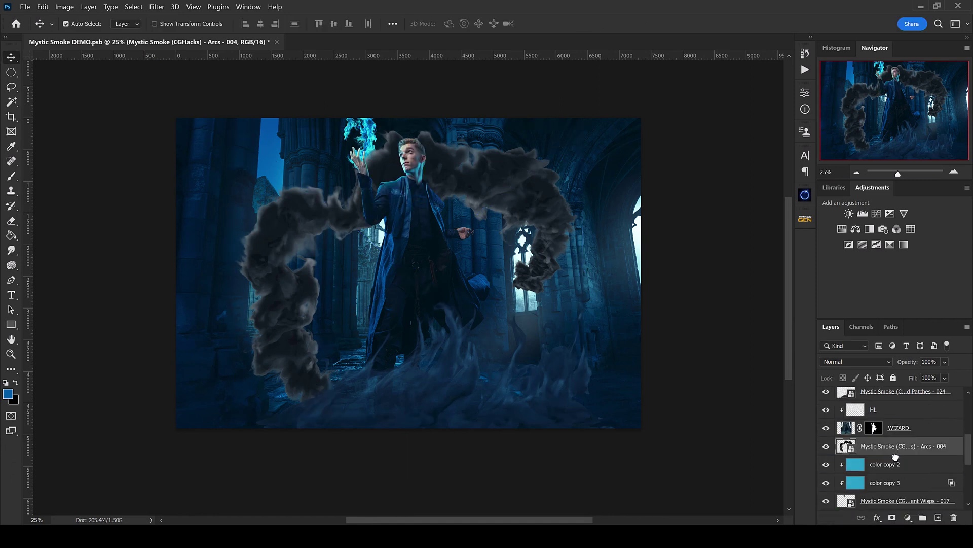
key(ctrl+t)
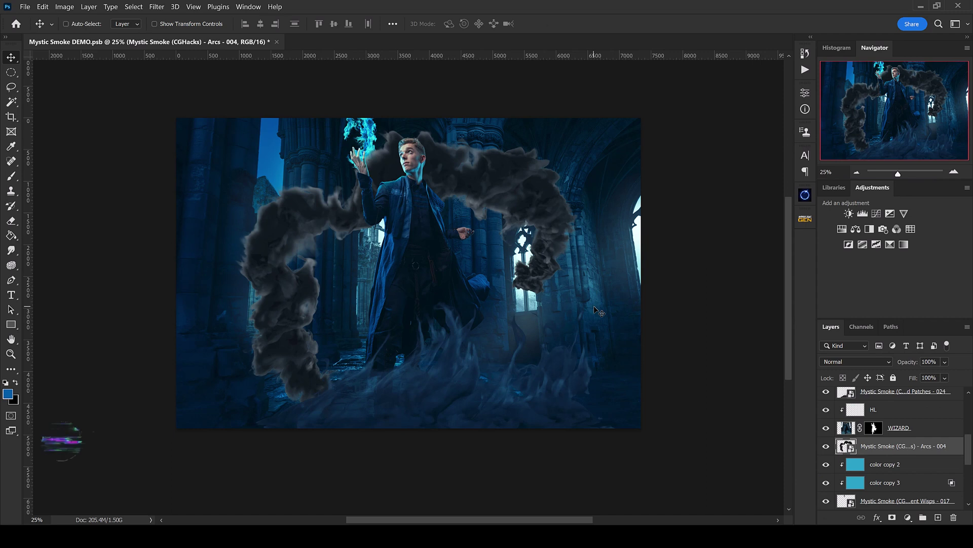
drag(582, 127, 471, 175)
drag(447, 220, 365, 122)
drag(451, 229, 441, 121)
drag(383, 203, 374, 203)
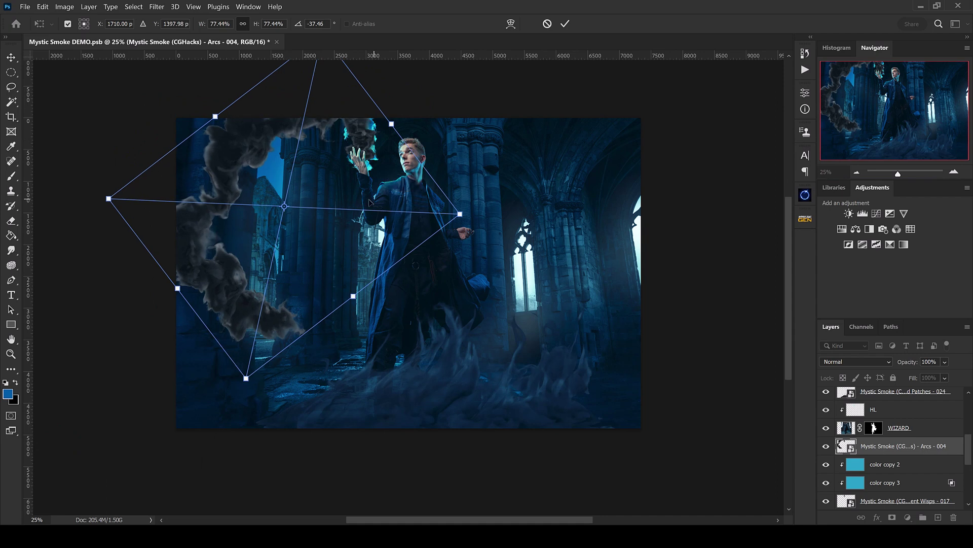
key(Return)
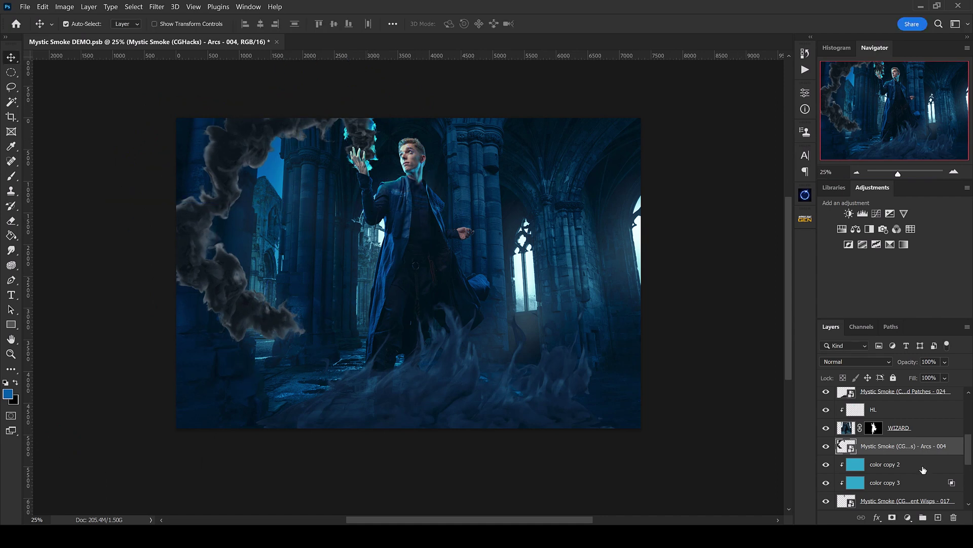
- Move the arc smoke below the Turbulent Wisps layer and clip duplicates of color copy 2 and color copy 3 to it
scroll(907, 452, down, 1)
drag(864, 428, 895, 473)
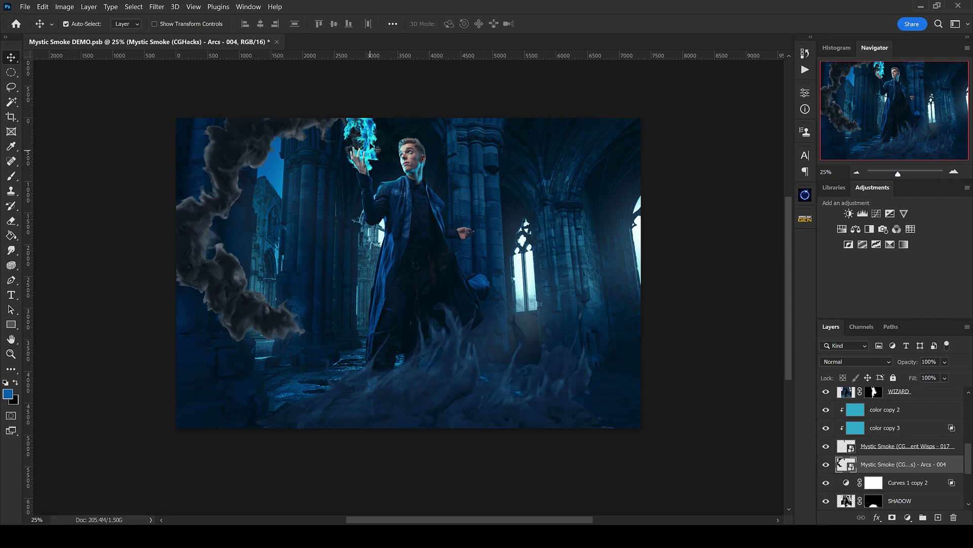
click(887, 415)
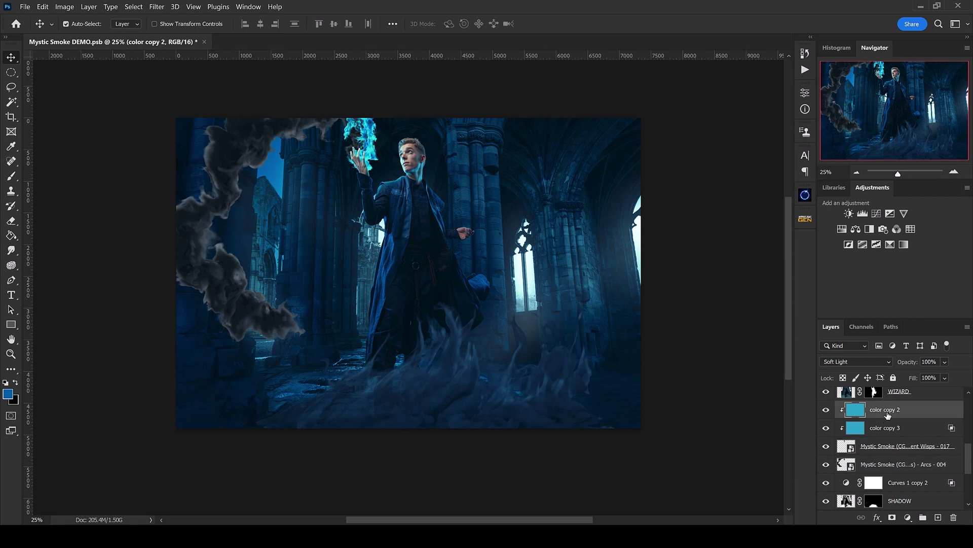
ctrl+click(888, 430)
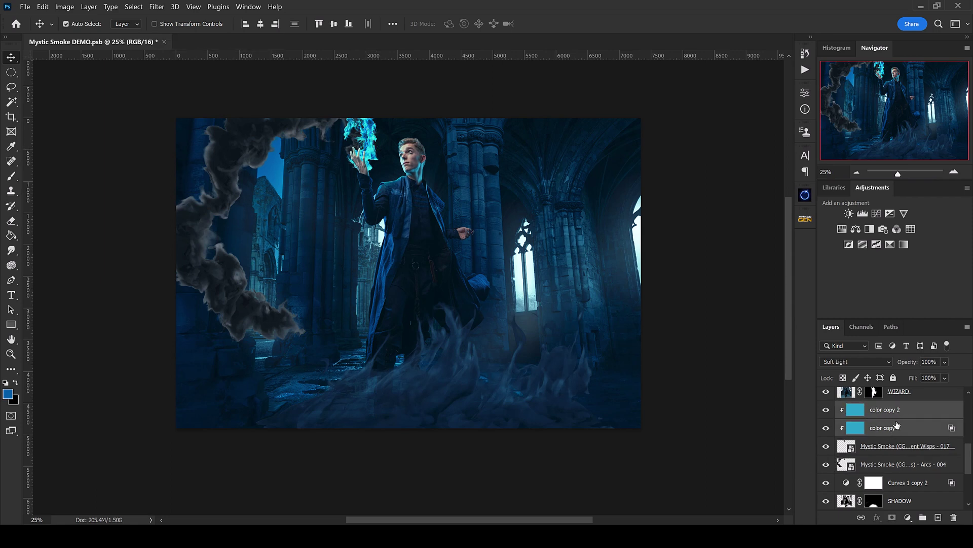
drag(899, 429, 905, 472)
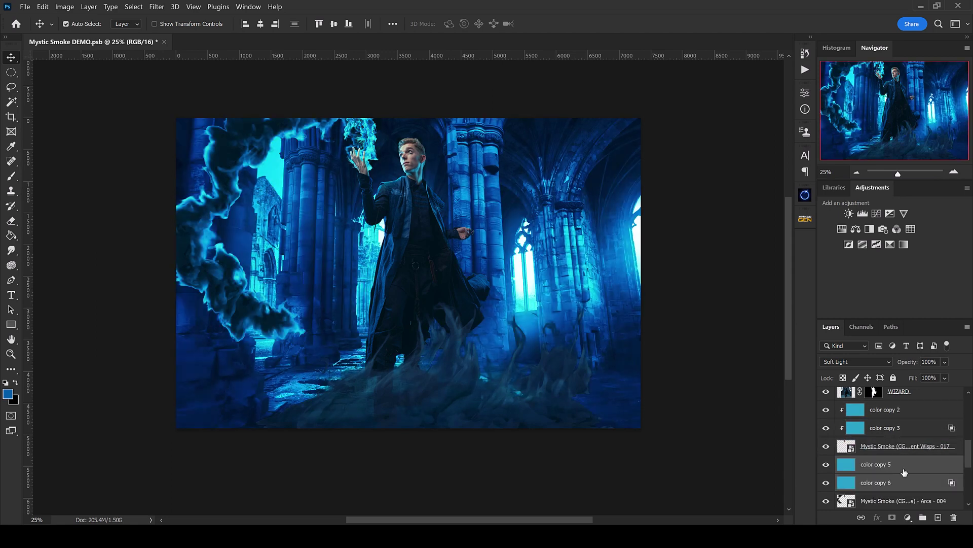
right_click(905, 471)
click(802, 260)
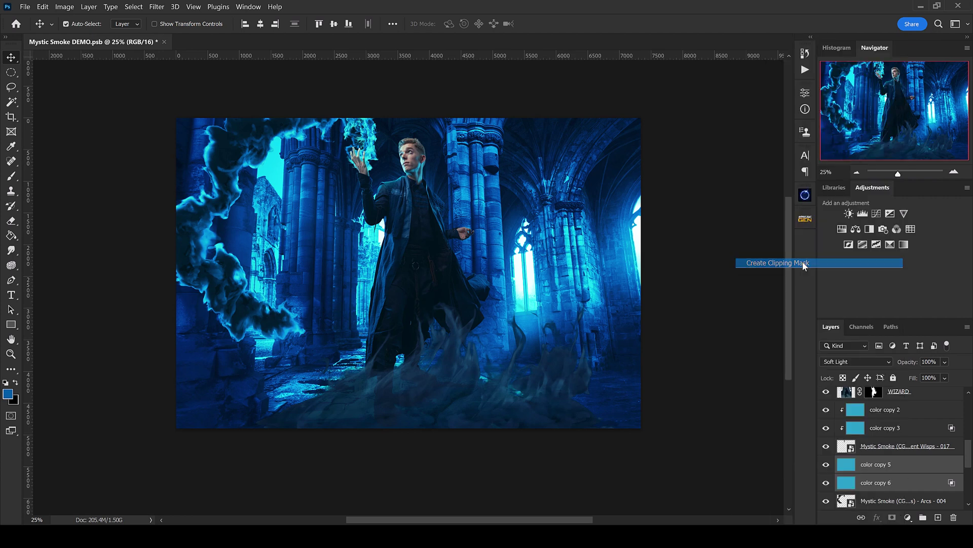
scroll(882, 480, down, 2)
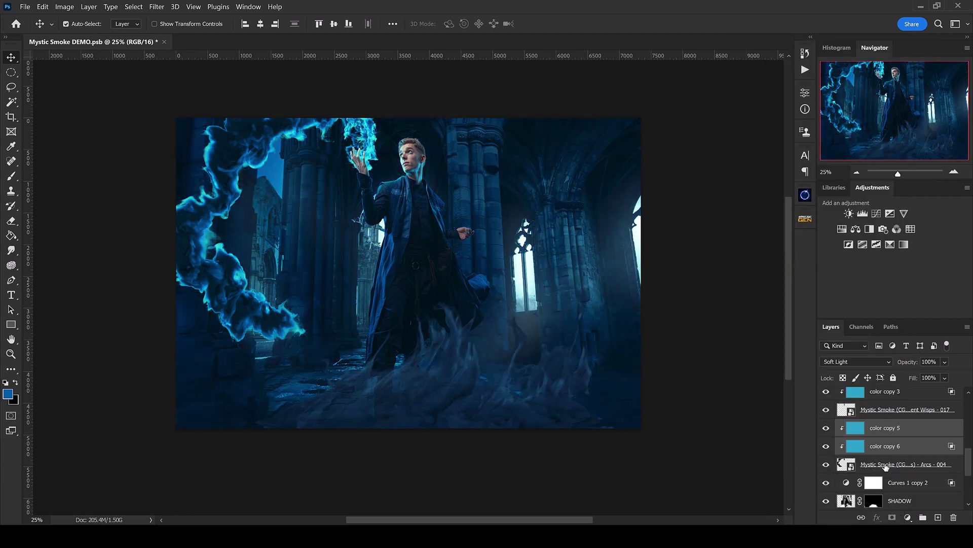
- Try bending the arc smoke with Puppet Warp pins into a wide curve from the wizard's hand toward his feet, and undo the warp
click(887, 467)
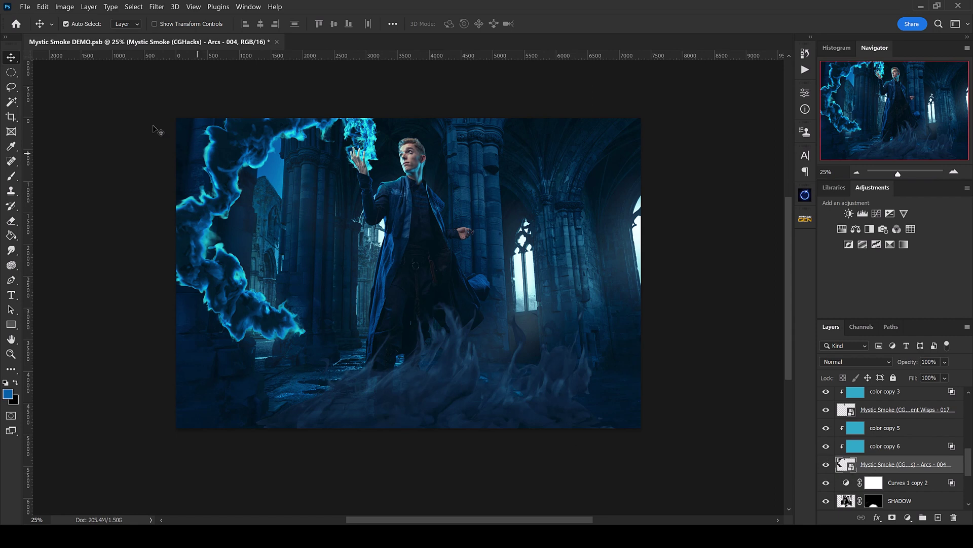
click(44, 7)
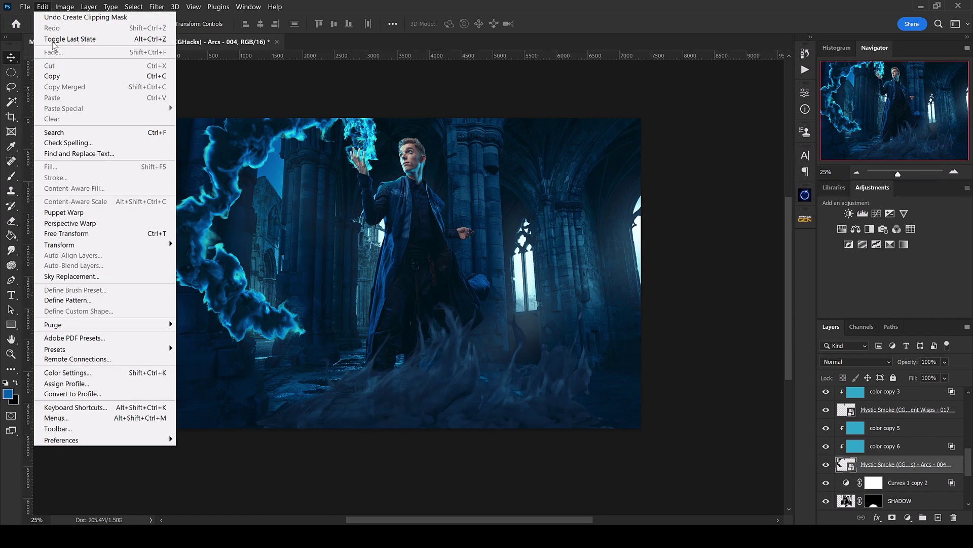
click(76, 212)
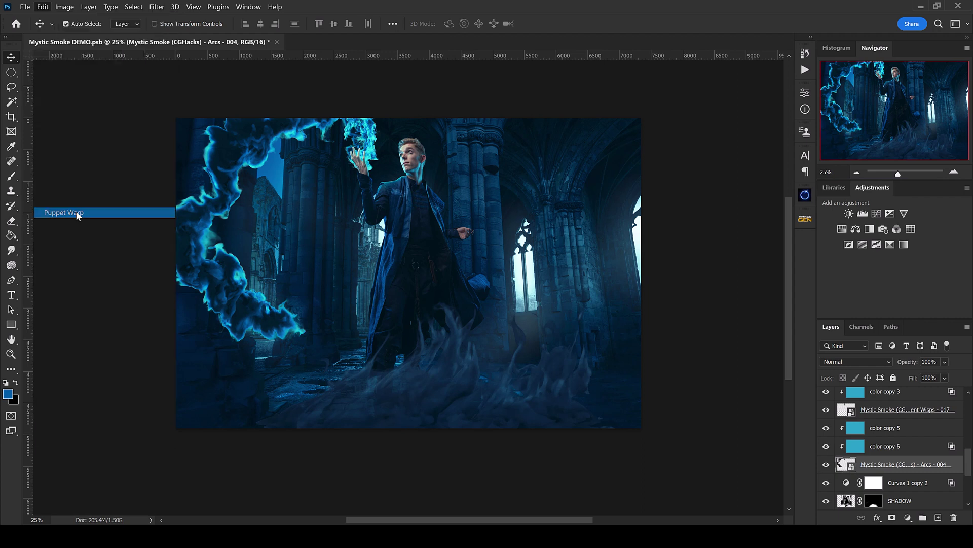
click(369, 140)
click(216, 197)
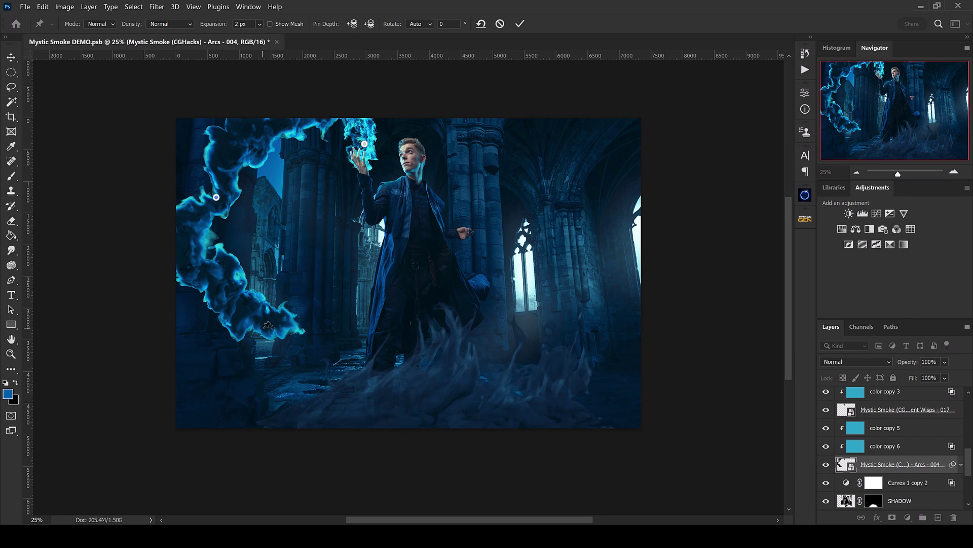
drag(263, 328, 295, 384)
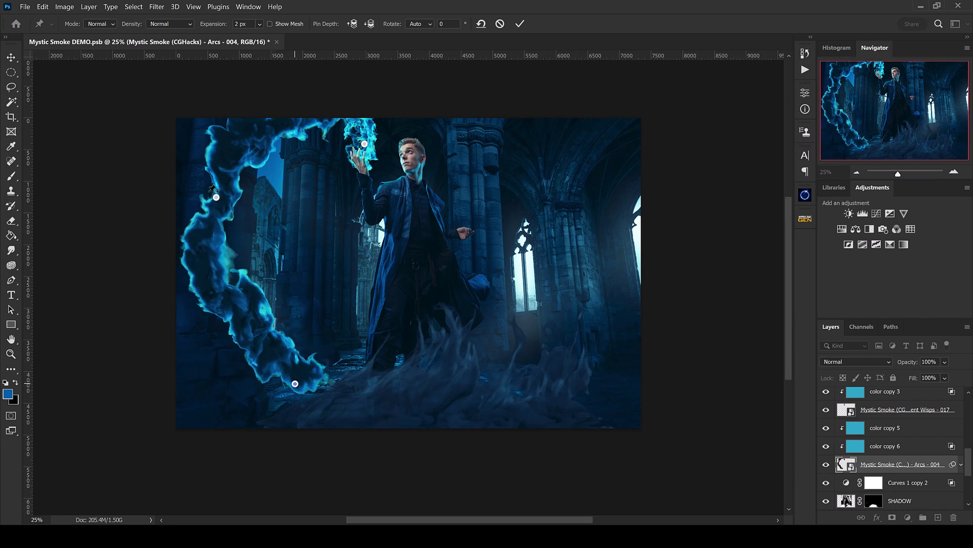
drag(216, 198, 188, 227)
mouse_move(295, 384)
mouse_down()
mouse_move(298, 400)
mouse_move(327, 421)
mouse_move(317, 403)
mouse_move(280, 387)
mouse_up()
mouse_move(246, 142)
mouse_down()
mouse_move(250, 152)
mouse_move(240, 147)
mouse_up()
drag(220, 331, 211, 342)
drag(279, 387, 318, 395)
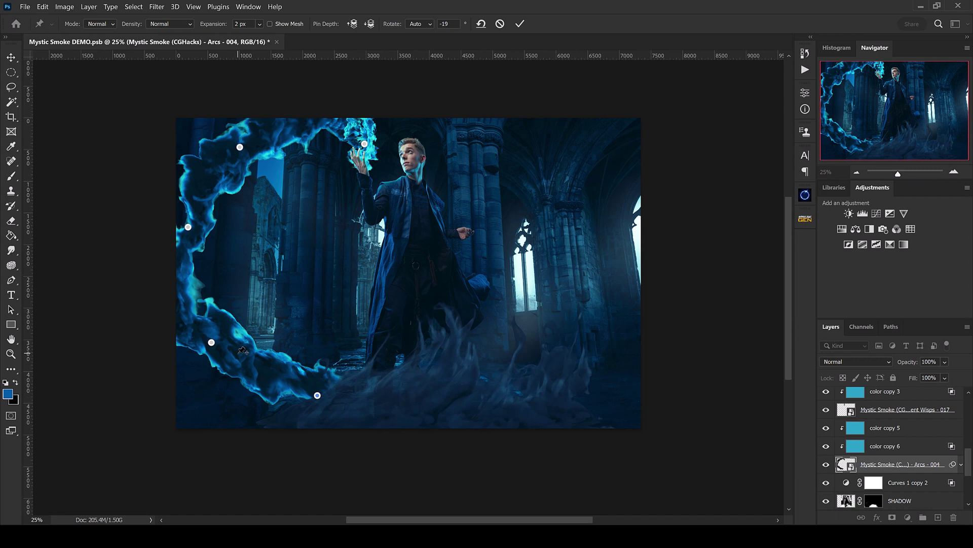
key(Return)
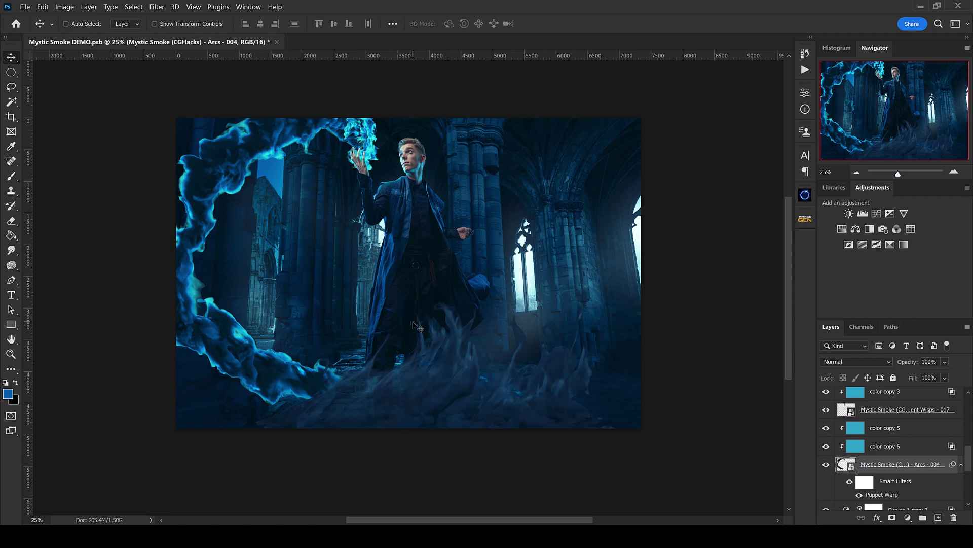
key(ctrl+z)
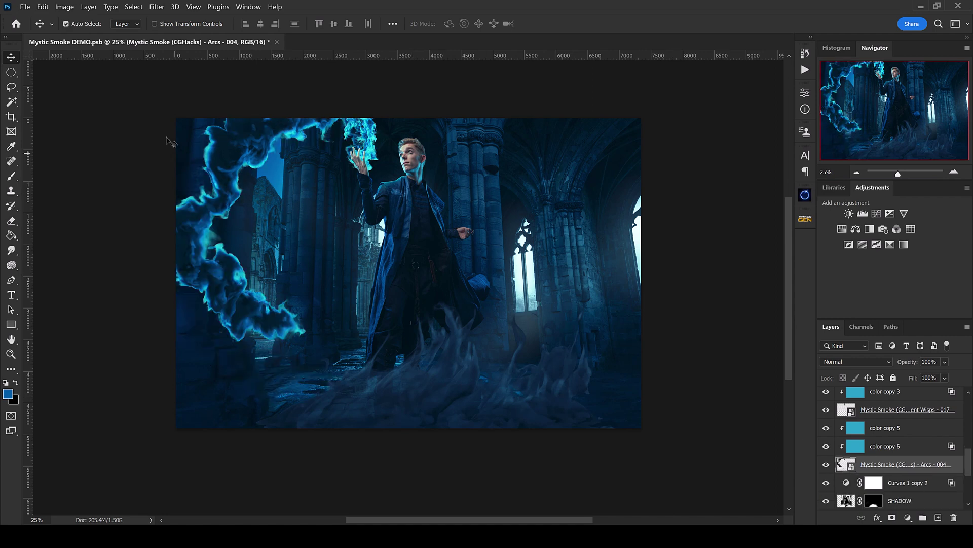
- Warp the Arcs - 004 smoke into a wider curve that sweeps from the wizard's hand down toward the floor
click(42, 6)
mouse_move(162, 245)
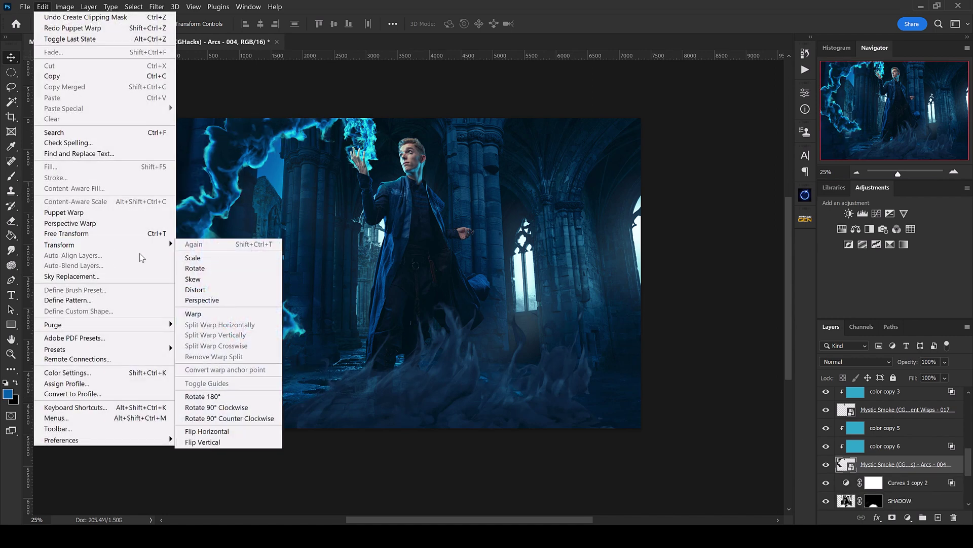
click(221, 317)
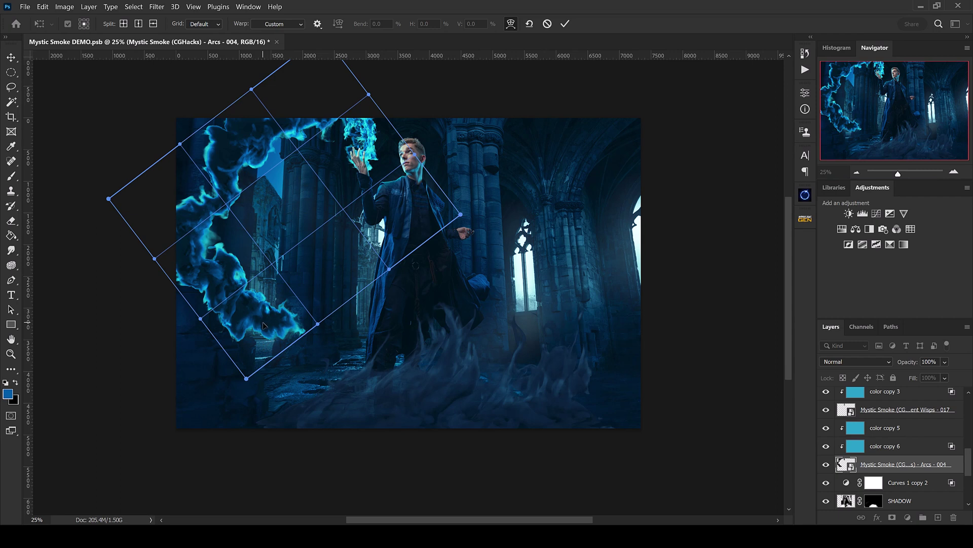
drag(262, 337, 272, 138)
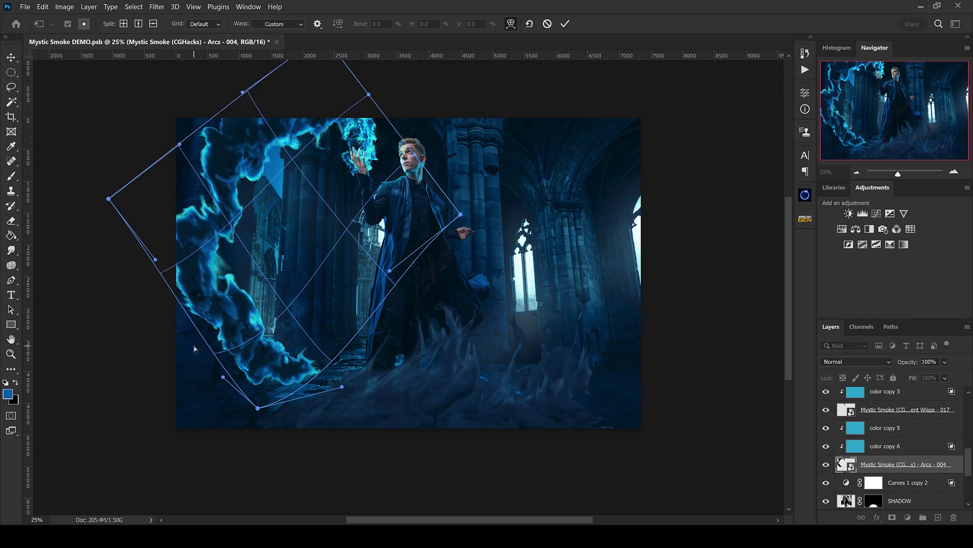
drag(215, 344, 206, 366)
drag(212, 198, 213, 202)
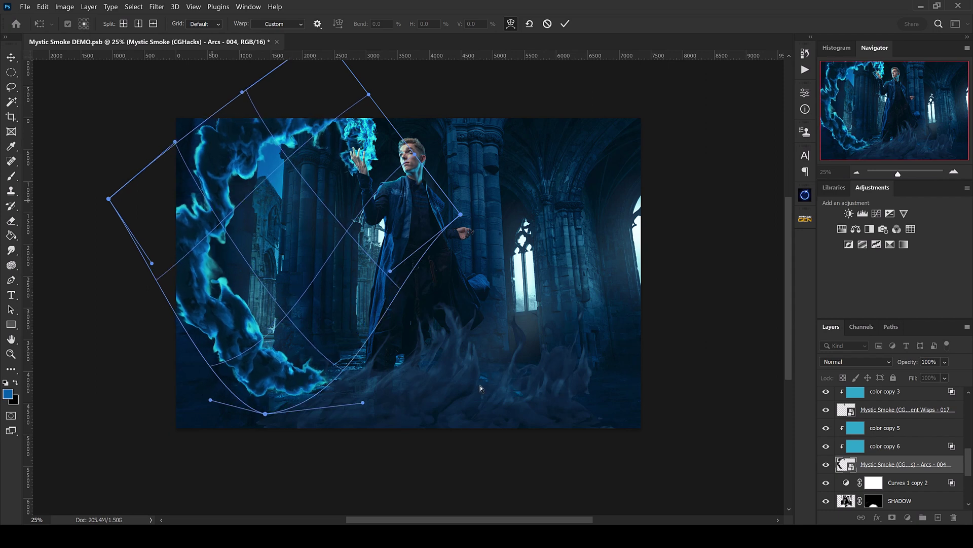
key(Return)
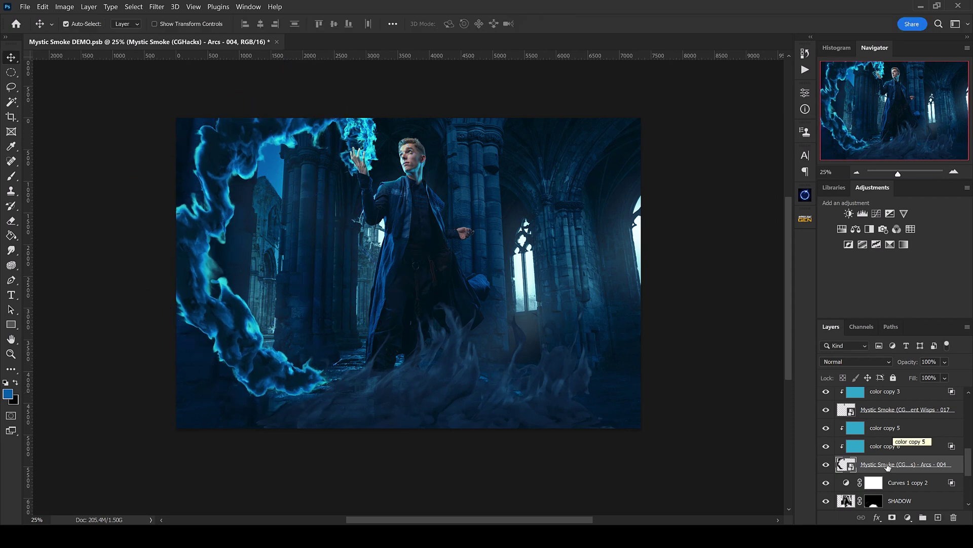
- Switch to Adobe Bridge and place Mystic Smoke Arcs - 001 above color copy 5, curving around the wizard's lower body
click(886, 432)
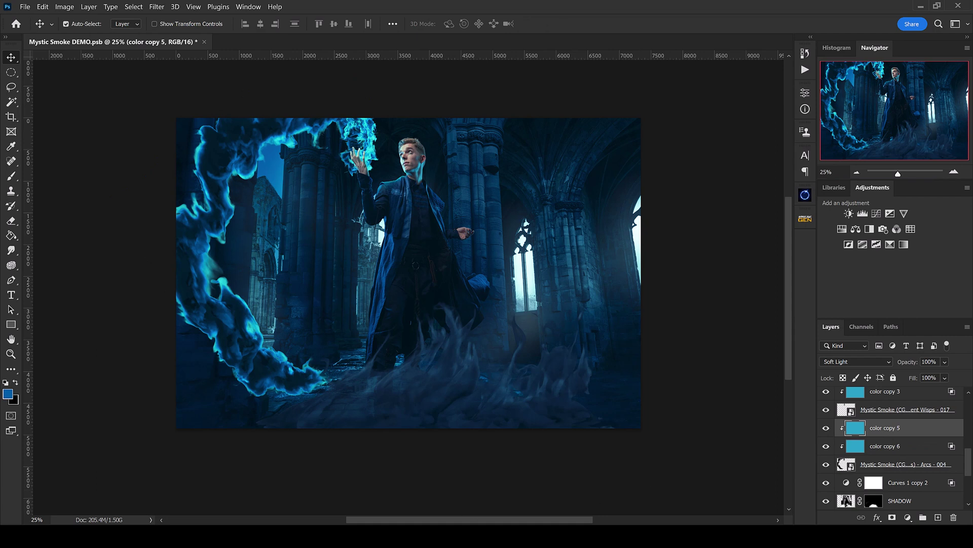
key(alt+Tab)
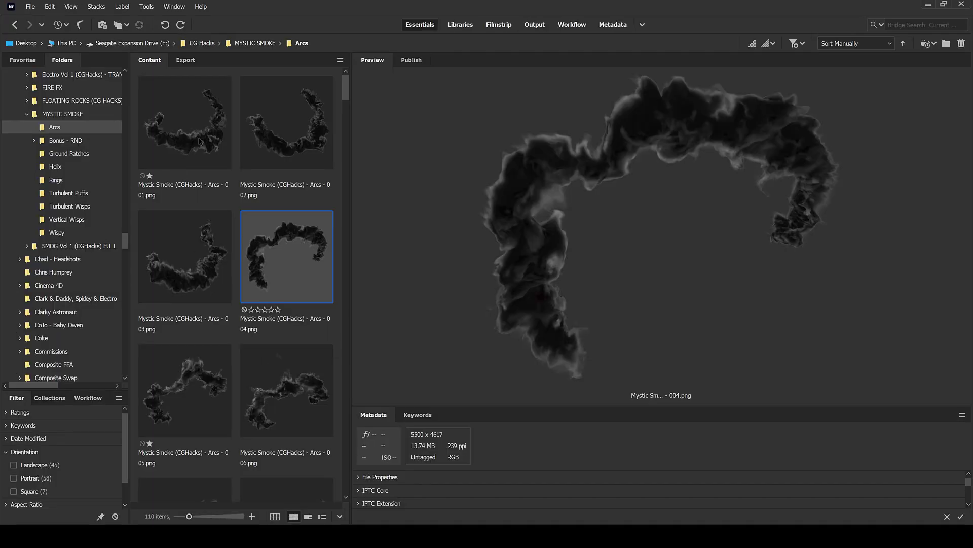
click(198, 140)
drag(184, 132, 417, 398)
drag(567, 207, 560, 231)
key(Return)
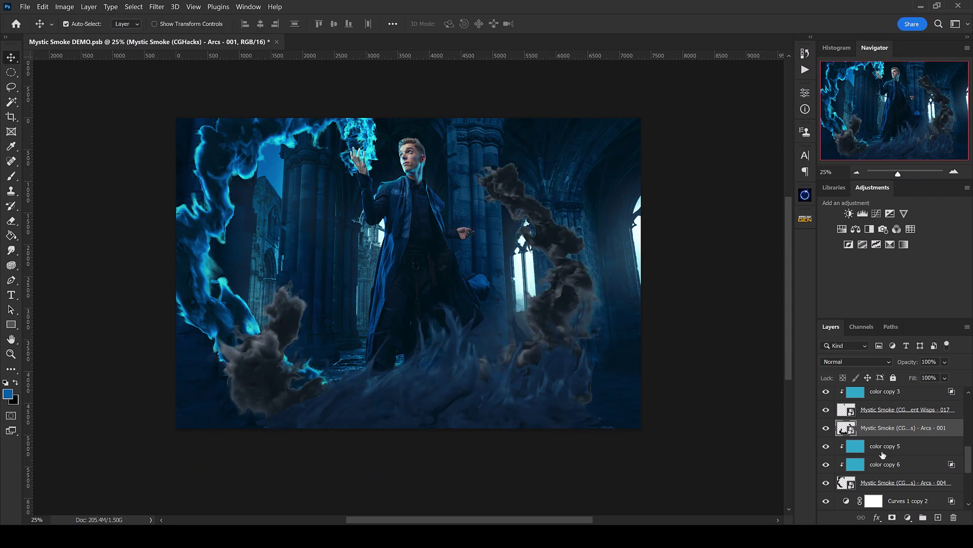
- Duplicate color copy 5 and color copy 6 above the Arcs - 001 smoke and clip the duplicates to it
click(886, 468)
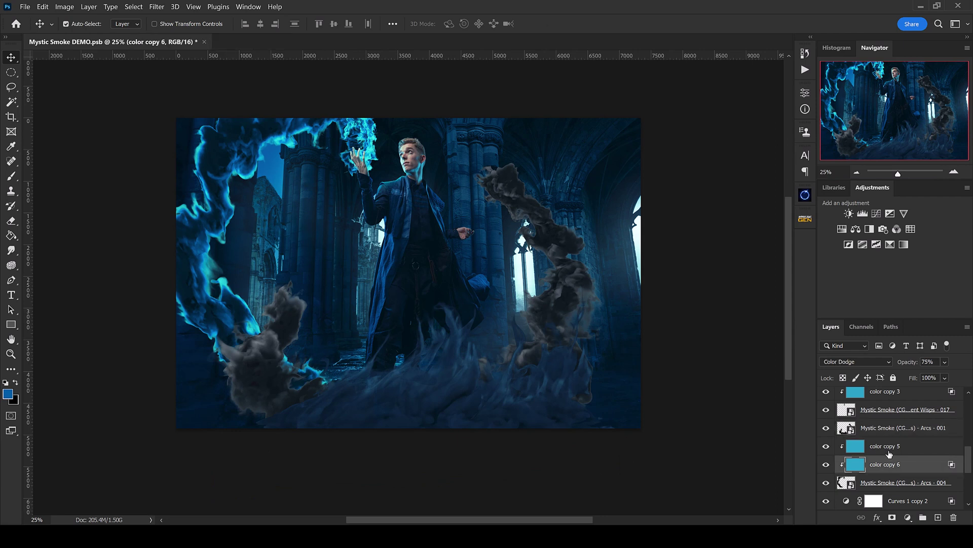
ctrl+click(889, 450)
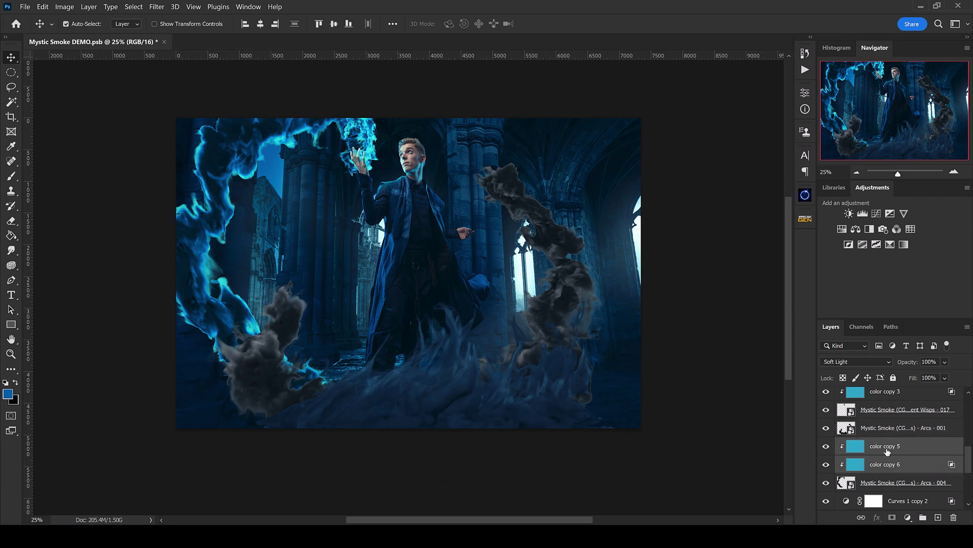
drag(887, 451, 904, 420)
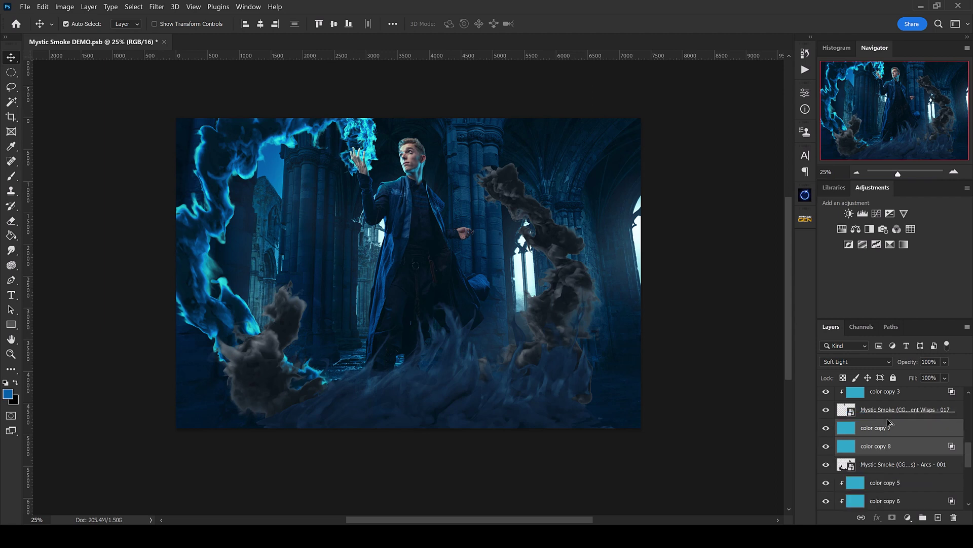
right_click(904, 434)
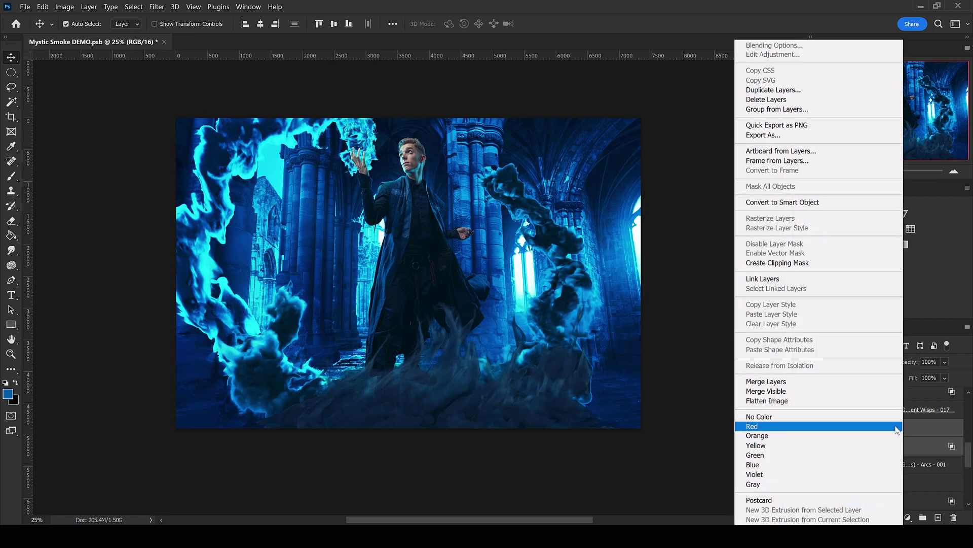
click(804, 262)
- Group the Arcs - 001 smoke with its clipped color layers as "Mystic Smoke" and move the group directly above color copy 4
click(842, 464)
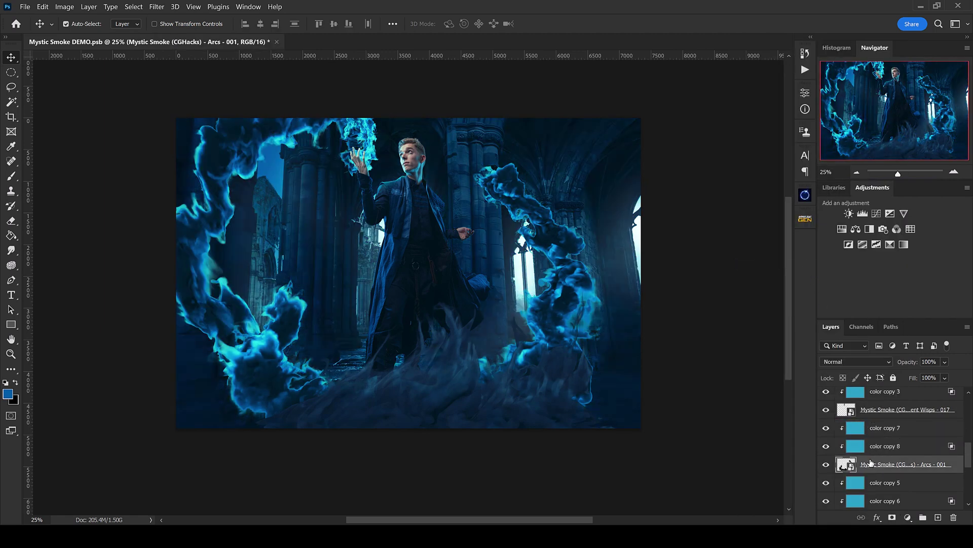
click(827, 465)
shift+click(887, 431)
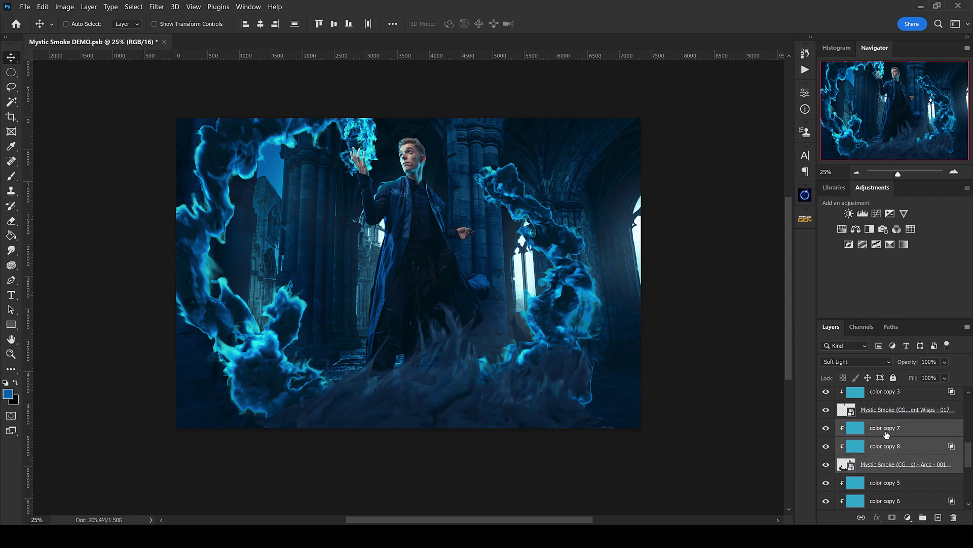
key(ctrl+g)
double_click(869, 426)
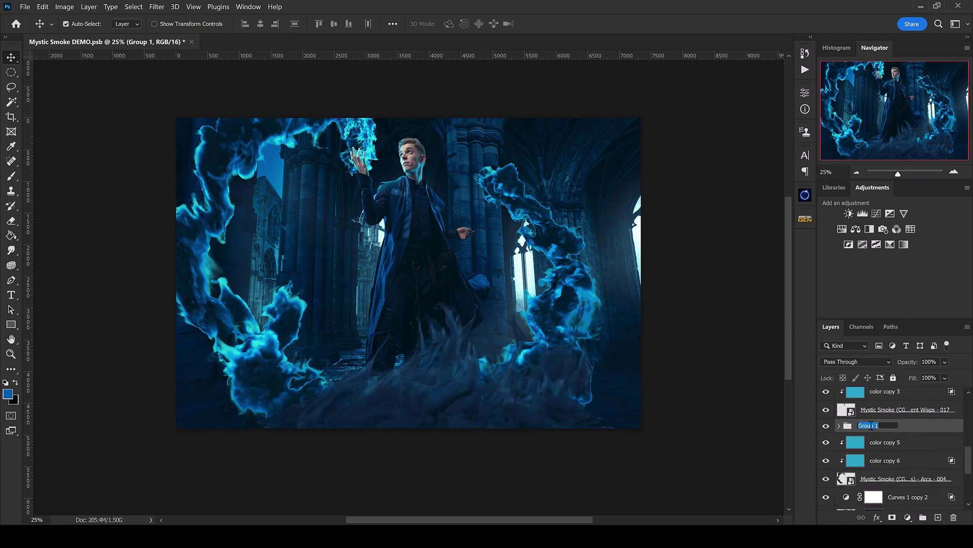
text(M)
text(ystic Smoke)
key(Return)
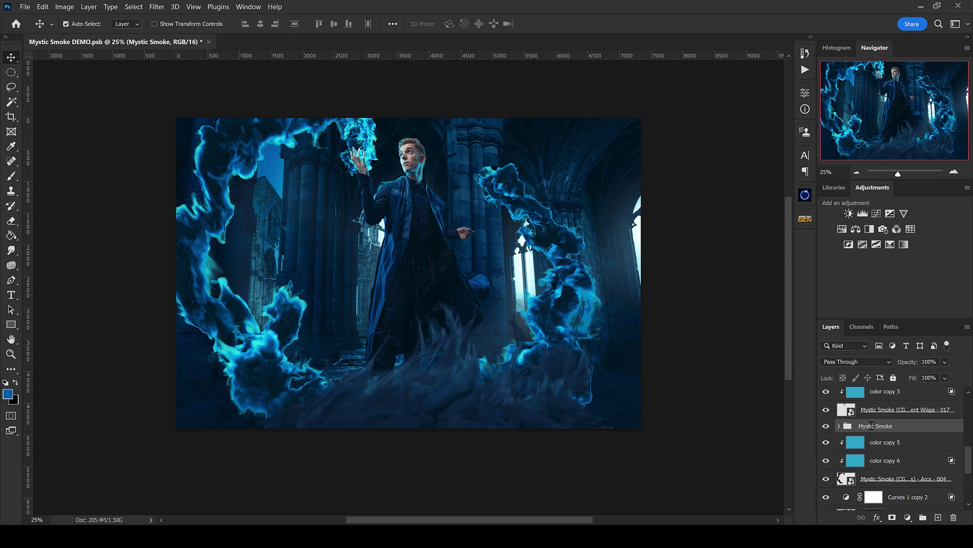
scroll(903, 430, up, 2)
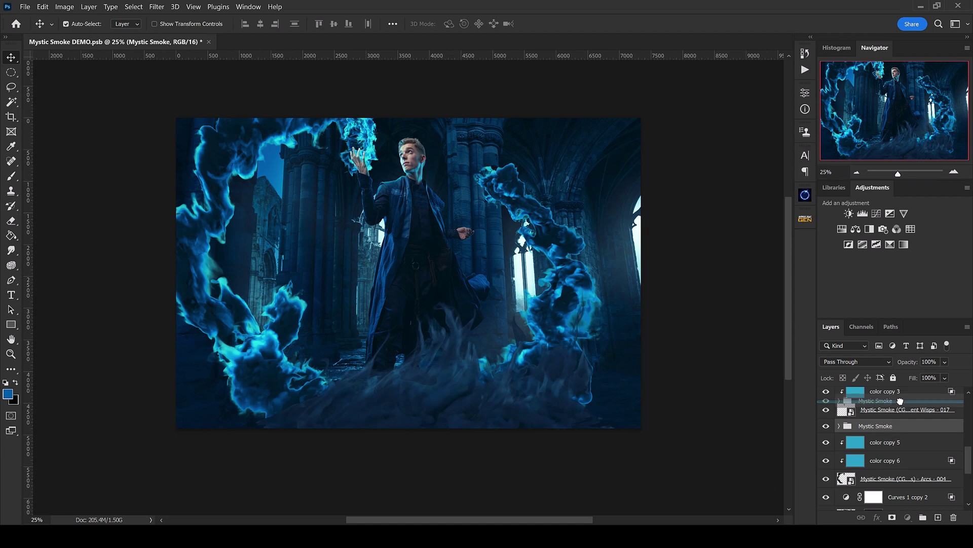
drag(901, 342, 919, 457)
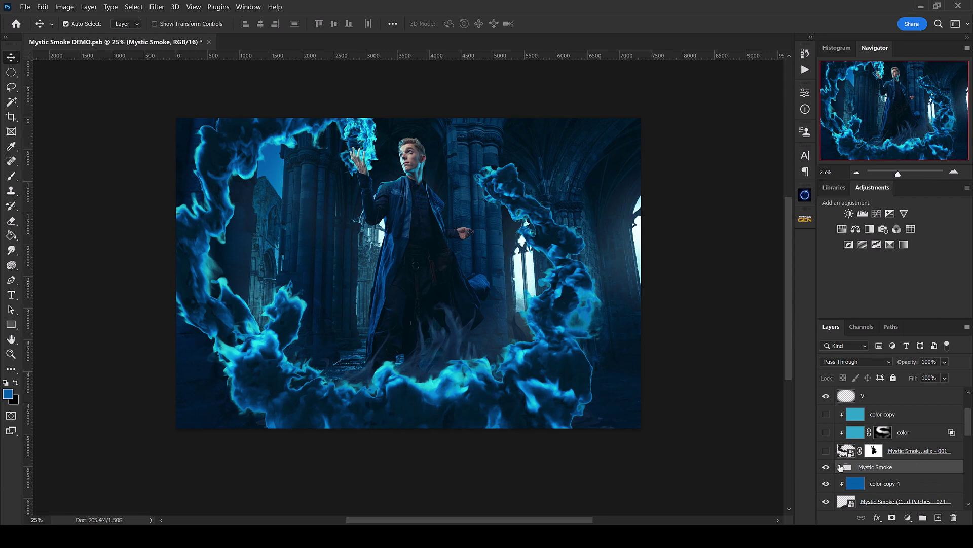
- Warp the Arcs - 001 smoke inside the Mystic Smoke group, bulging both sides outward toward the image edges
click(840, 467)
click(857, 466)
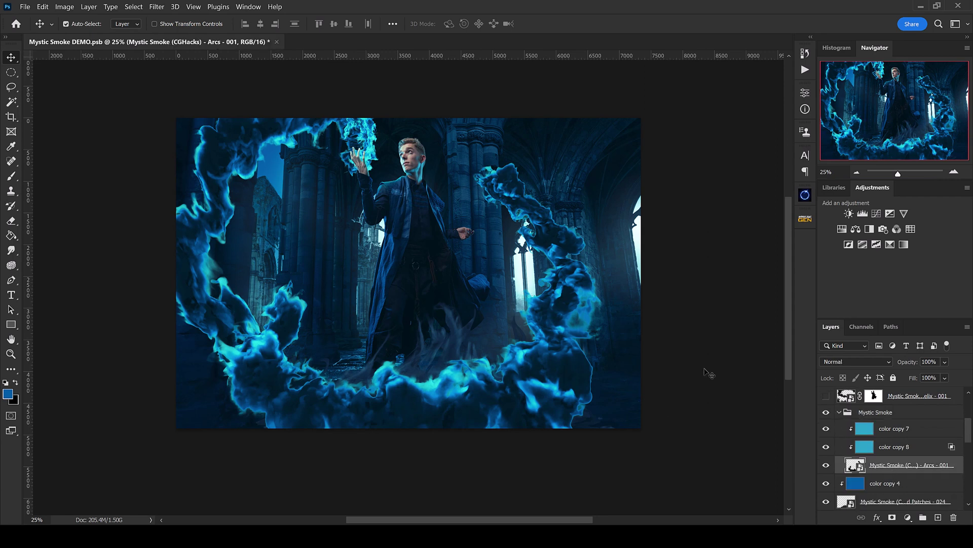
click(43, 8)
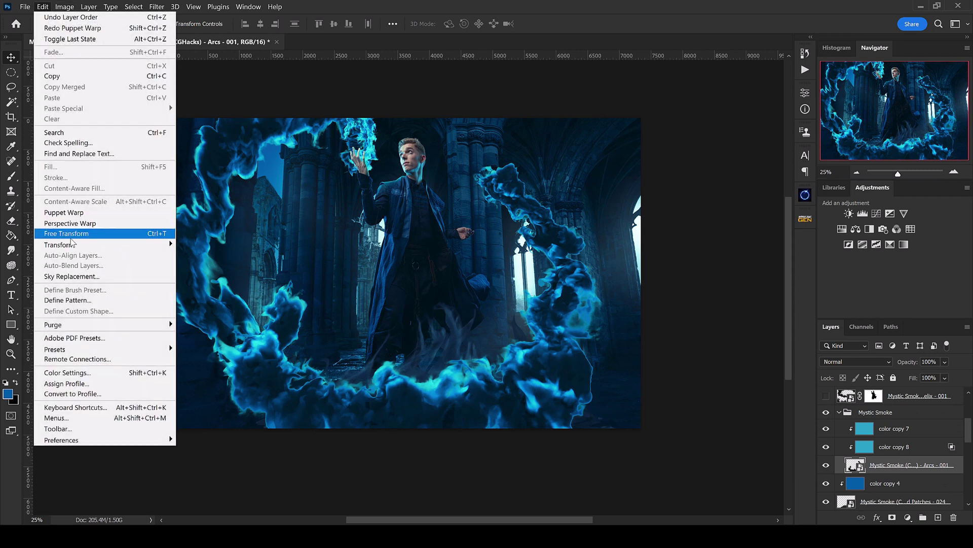
mouse_move(74, 248)
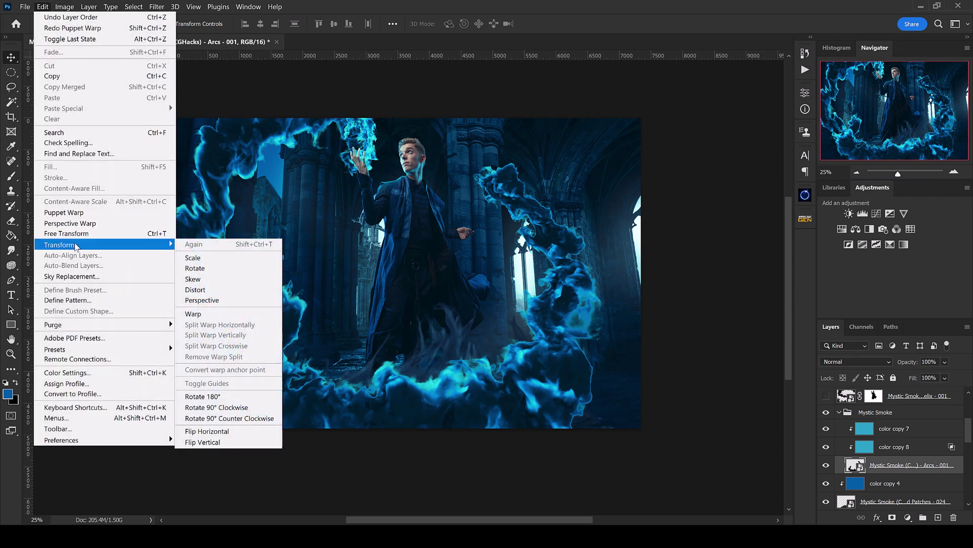
click(222, 315)
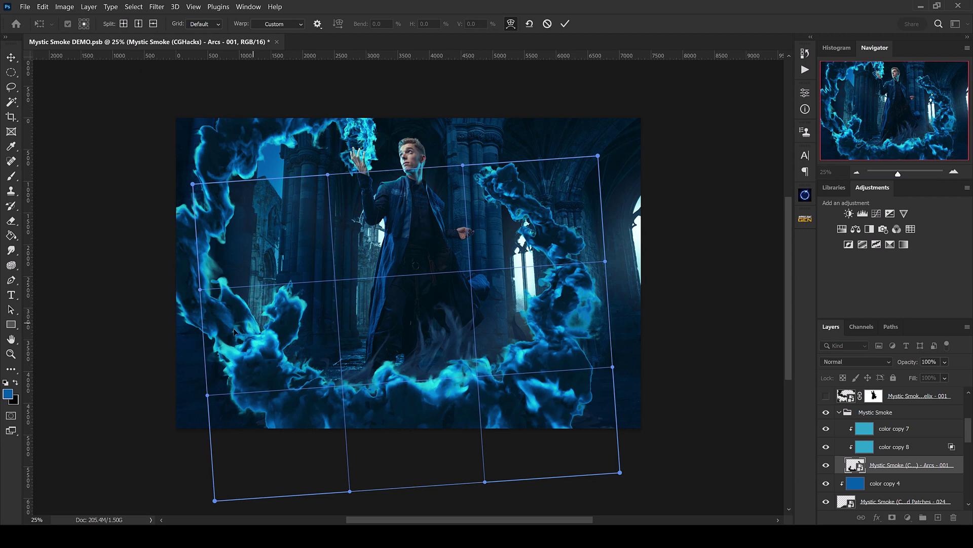
drag(245, 327, 224, 336)
drag(502, 355, 525, 348)
drag(578, 180, 645, 286)
drag(637, 251, 687, 236)
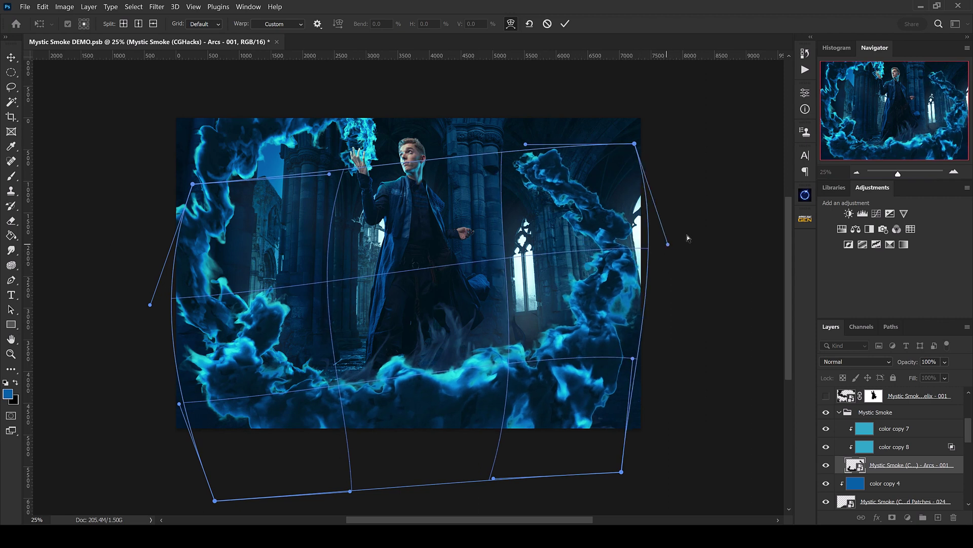
drag(633, 358, 677, 405)
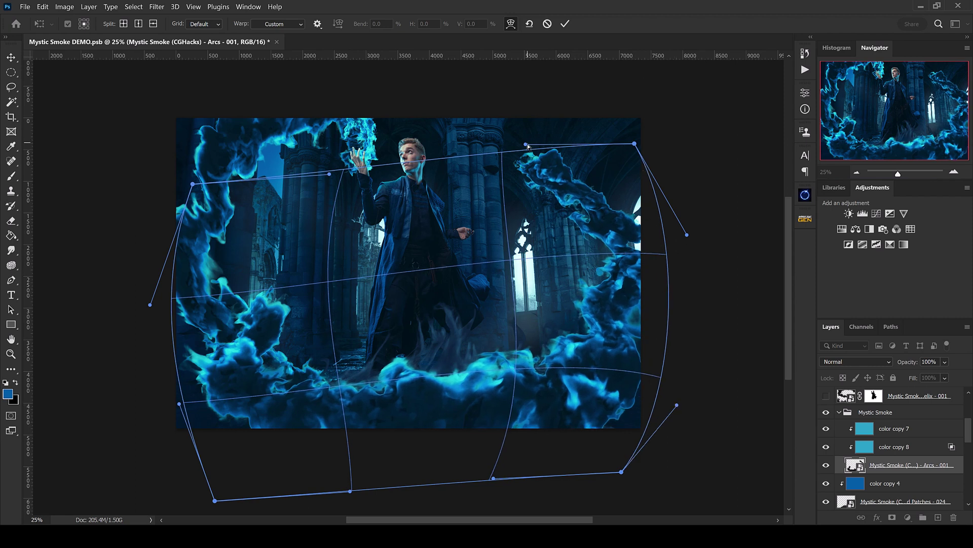
- Stretch the upper right corner of the smoke's warp up and out past the image edge, and apply the warp
drag(555, 120, 572, 98)
drag(616, 55, 701, 81)
drag(634, 175, 615, 128)
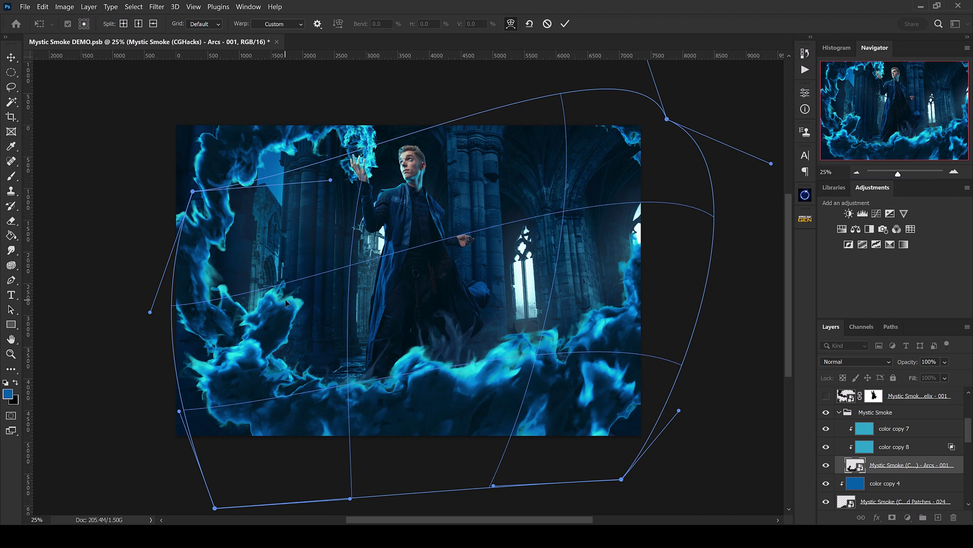
drag(283, 303, 278, 307)
key(Return)
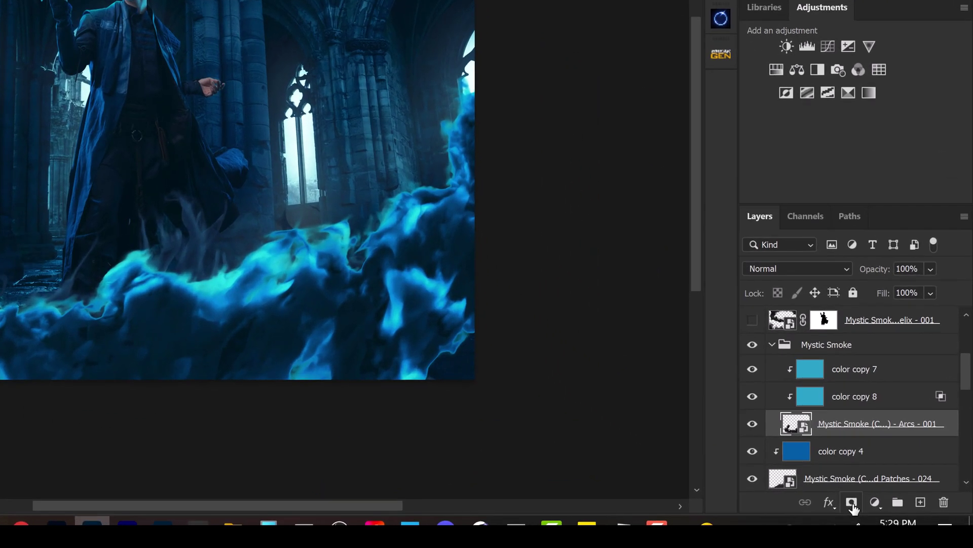
- Add a layer mask to the Arcs - 001 smoke and paint out its raised left end with a 1200 px black brush
click(852, 503)
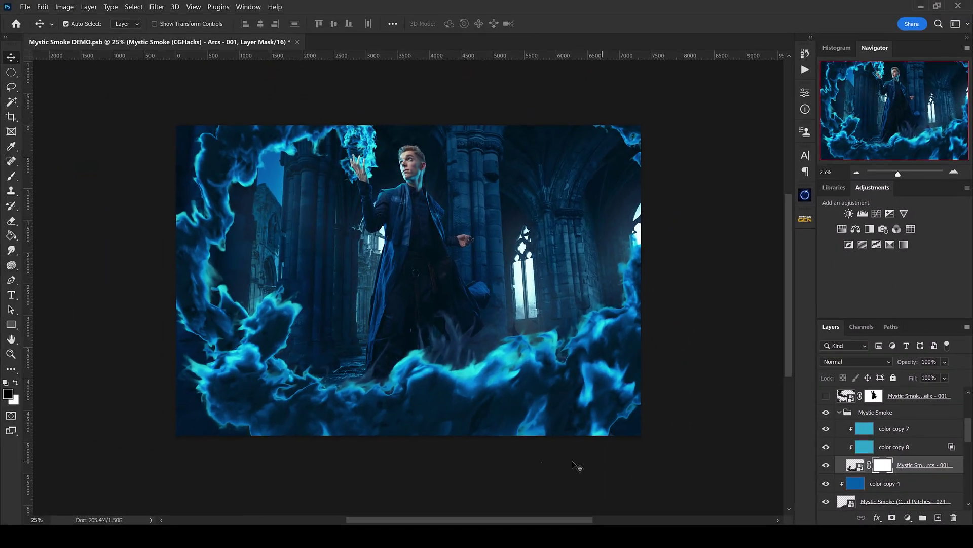
key(b)
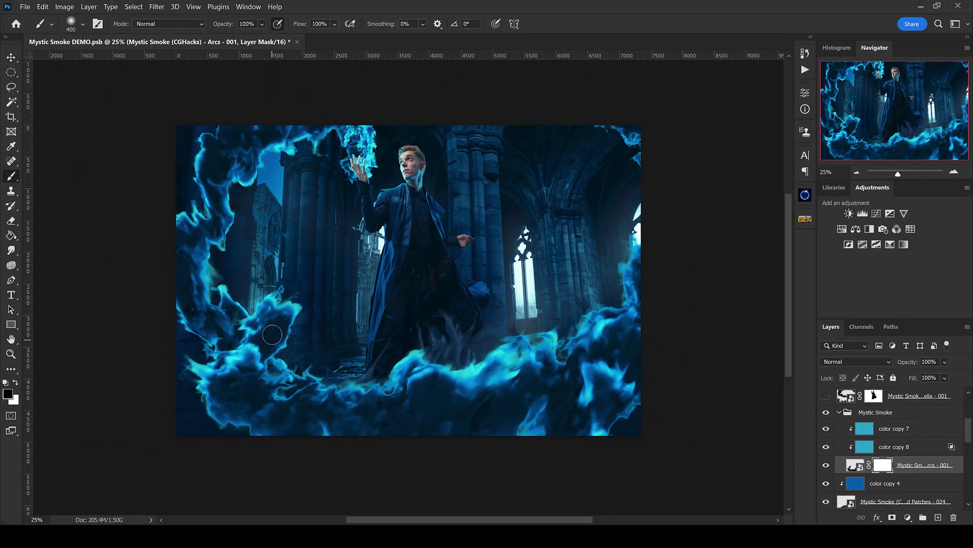
key(bracketright)
key(bracketright)
key(bracketright)
key(bracketright)
key(bracketright)
mouse_move(280, 307)
mouse_down()
mouse_move(271, 325)
mouse_move(287, 332)
mouse_move(242, 310)
mouse_up()
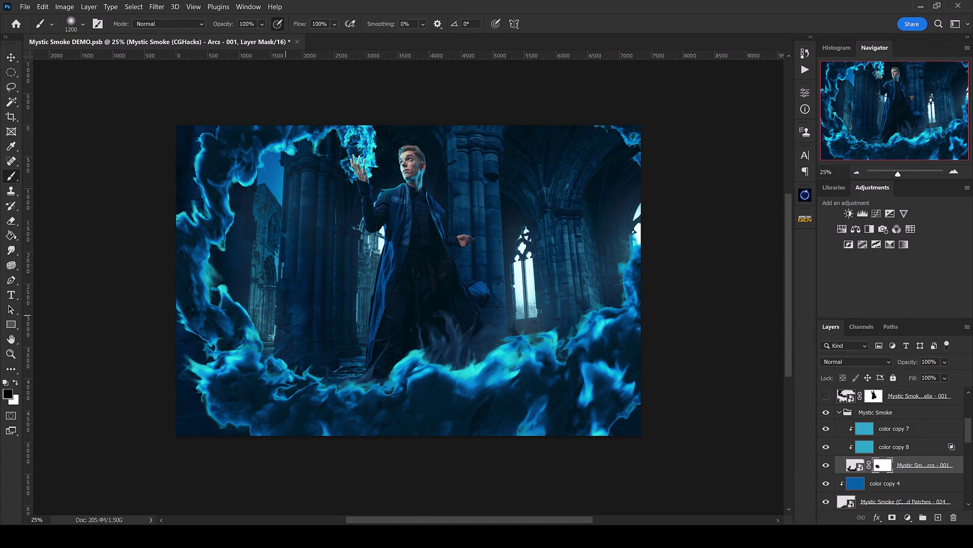
key(ctrl+2)
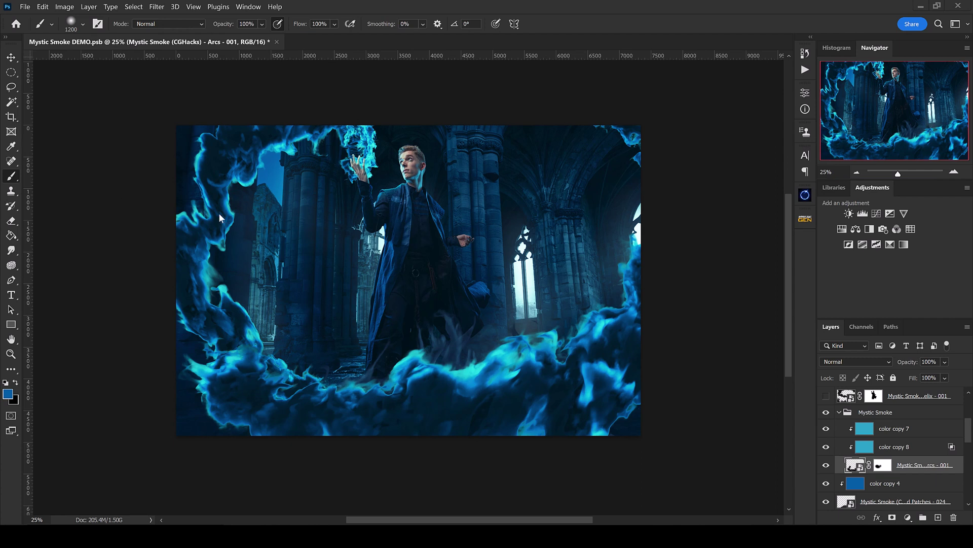
- Delete the color copy 7 and color copy 8 layers from the Mystic Smoke group
click(894, 450)
shift+click(896, 434)
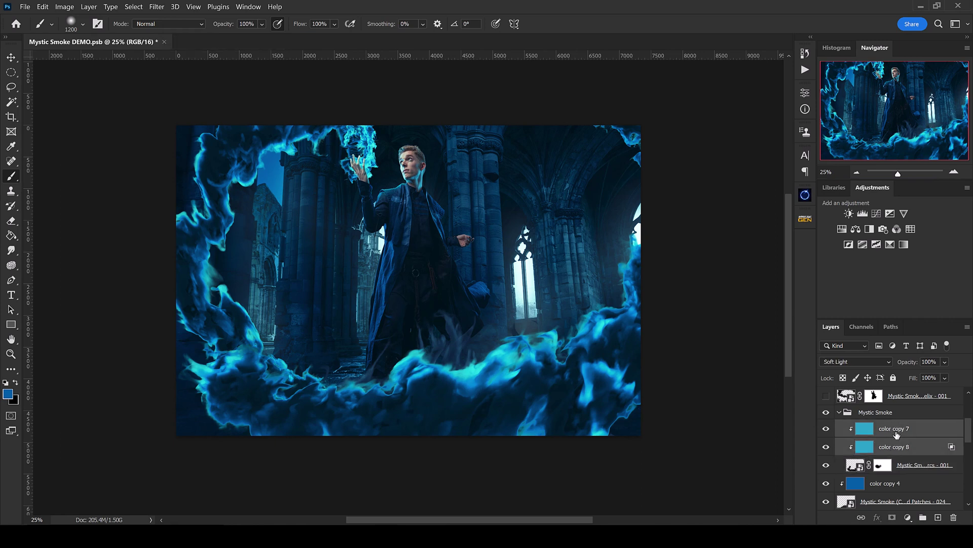
key(Delete)
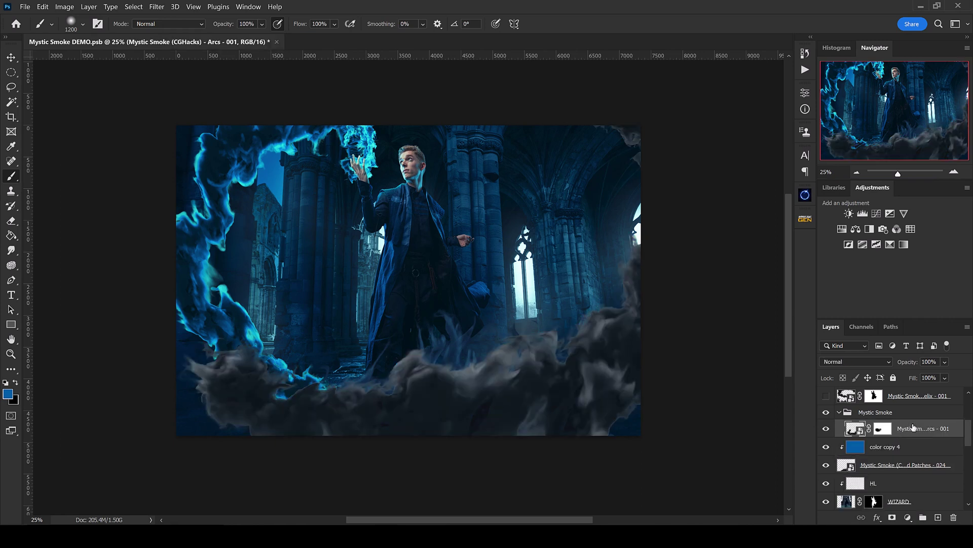
- Clip a Hue/Saturation adjustment to the Arcs - 001 smoke and colorize it deep teal-blue with raised saturation and slightly lowered lightness
click(841, 230)
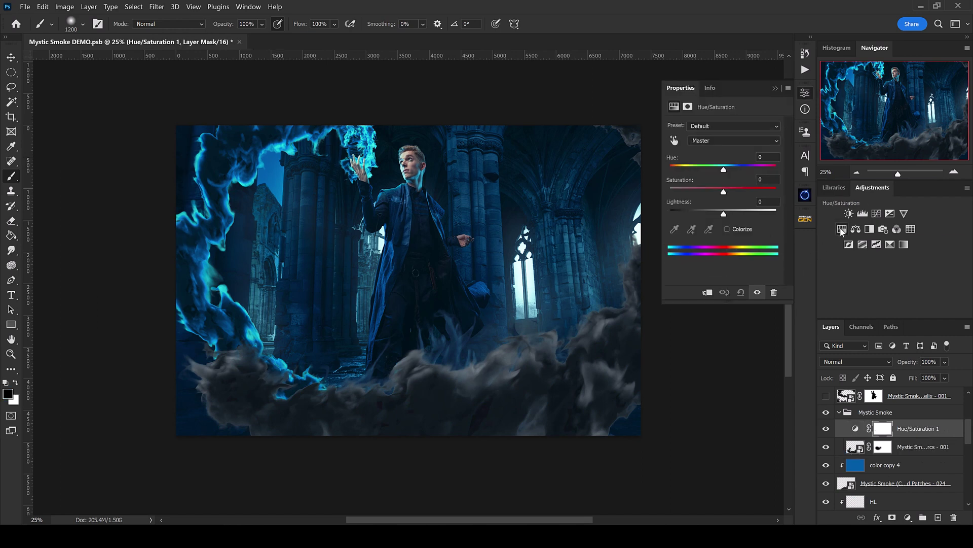
click(708, 293)
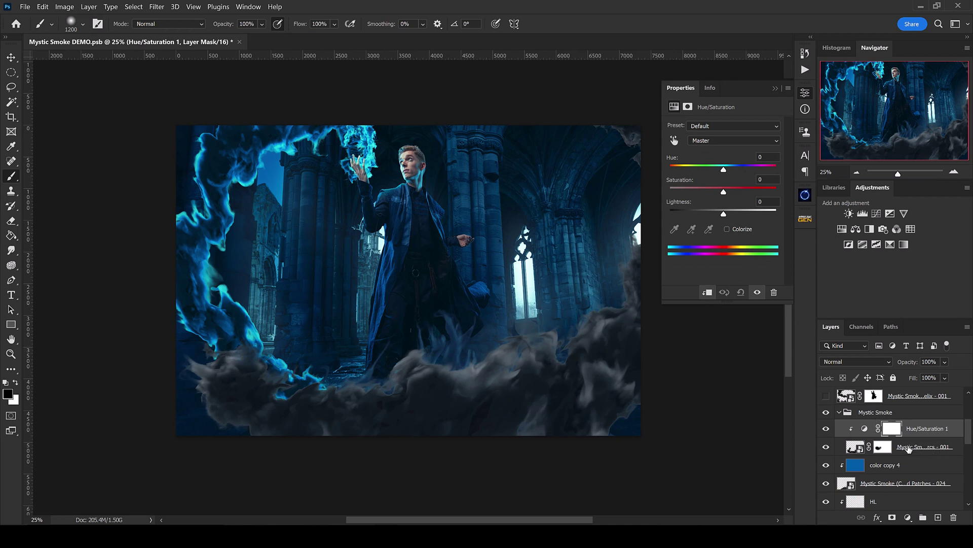
click(726, 229)
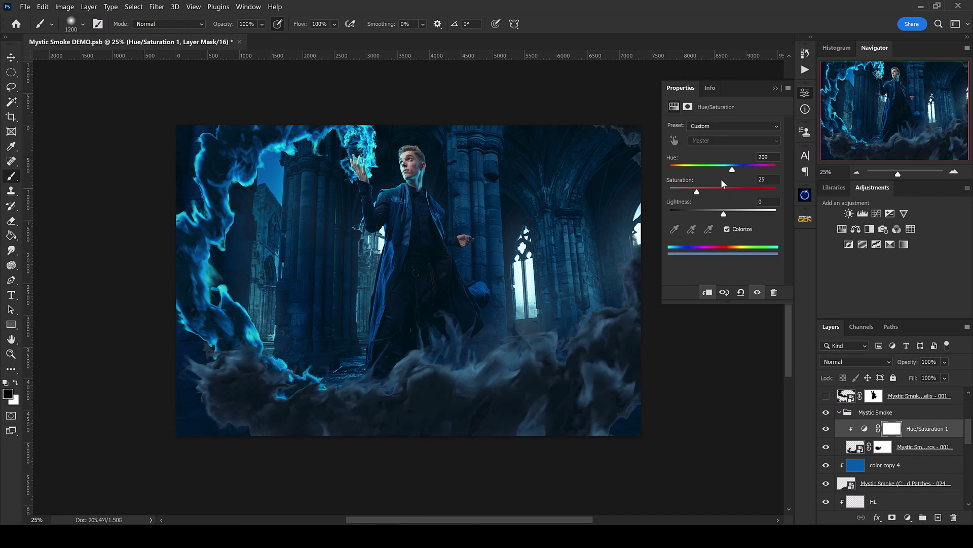
drag(733, 170, 721, 212)
click(732, 169)
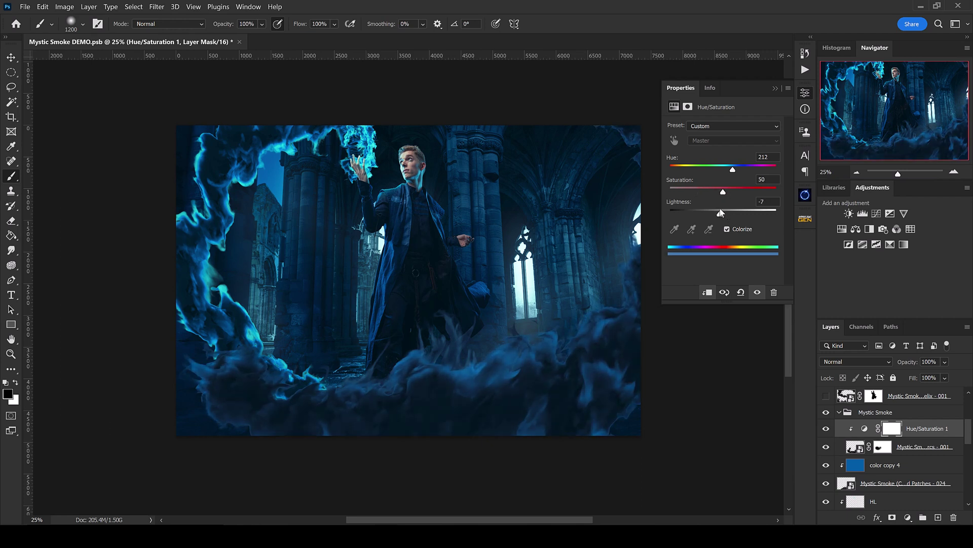
mouse_move(729, 190)
mouse_down()
mouse_move(722, 168)
mouse_move(731, 173)
mouse_up()
click(774, 89)
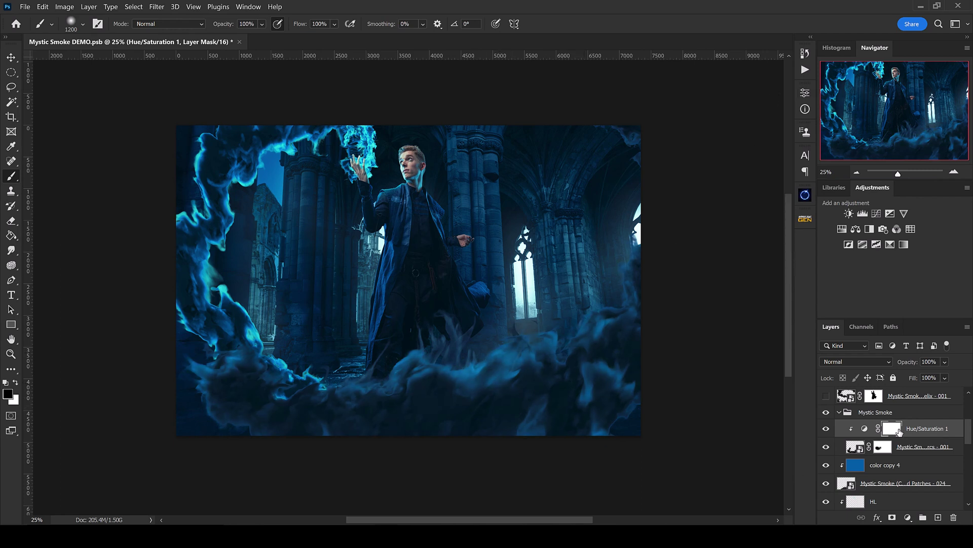
- Clip a Levels adjustment to the Arcs - 001 smoke with input levels 8, 1.05 and 155
click(863, 215)
click(708, 292)
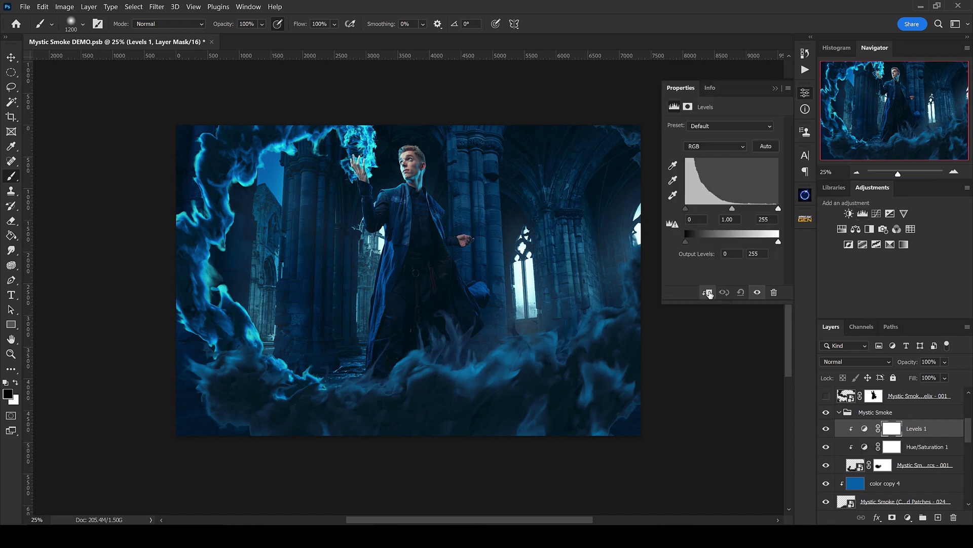
drag(780, 209, 762, 208)
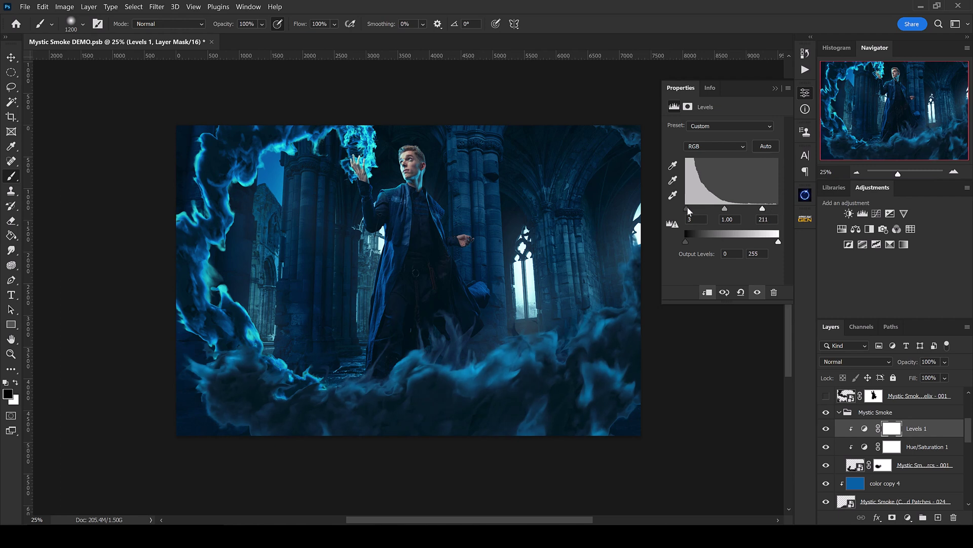
drag(688, 208, 689, 209)
drag(762, 208, 743, 210)
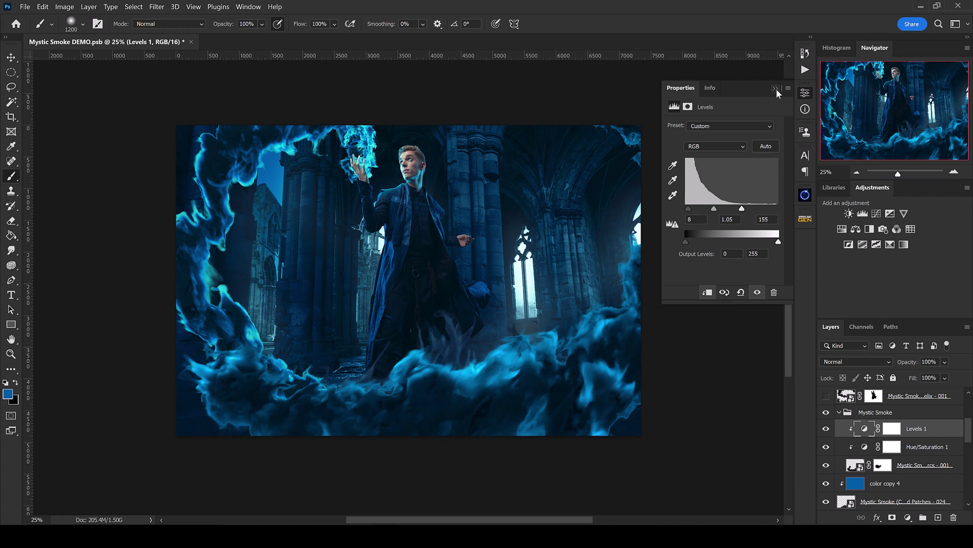